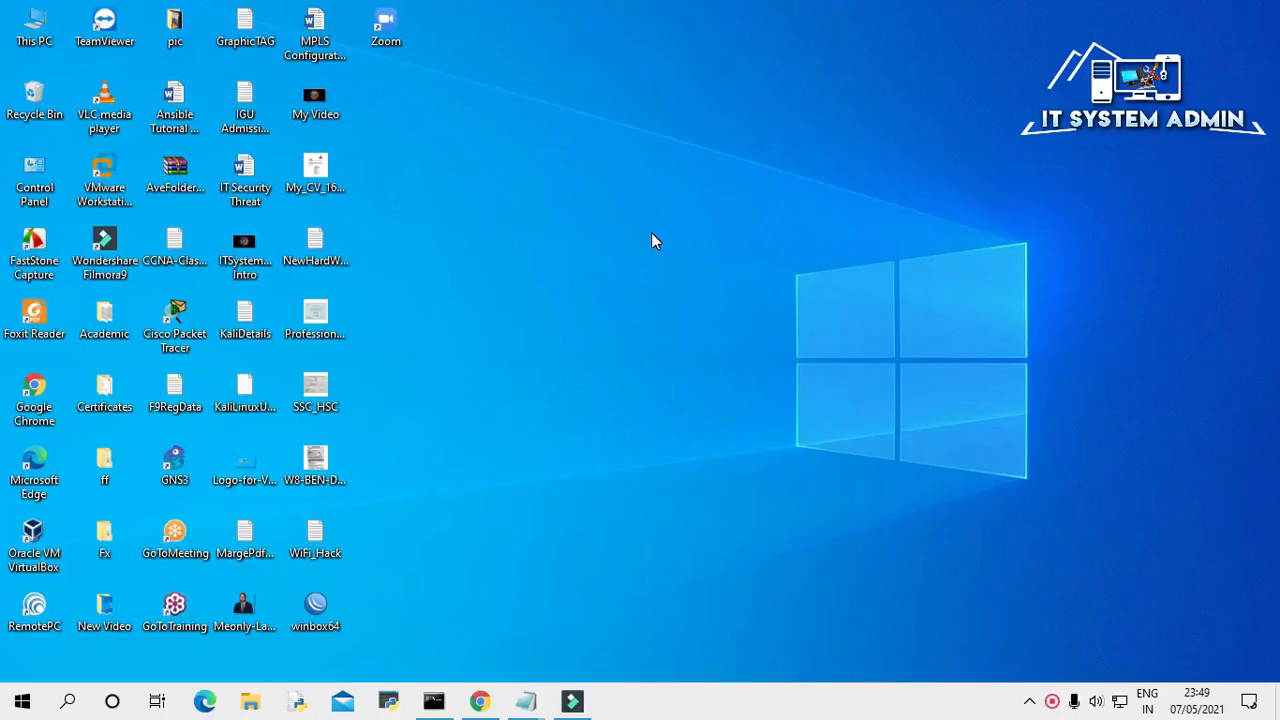
# - Open the IP text file in Notepad and review the organizations with their IP addresses and phone numbers
pyautogui.moveTo(526, 700)
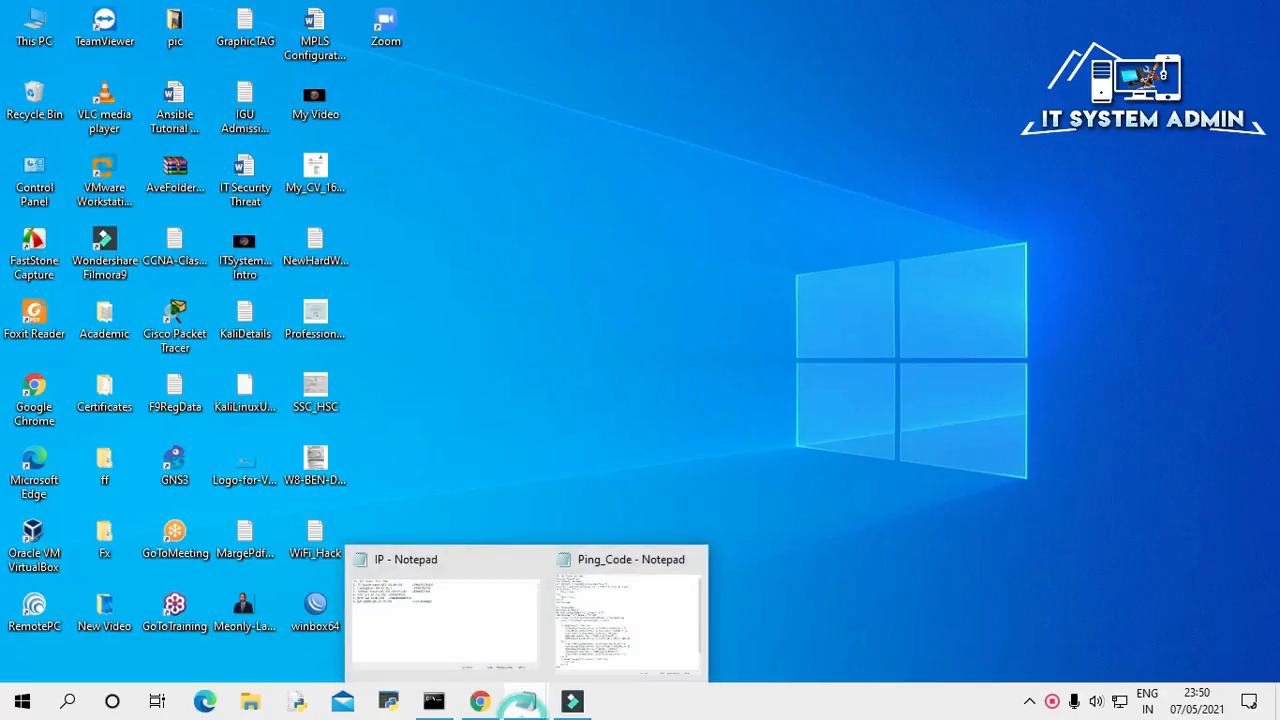
pyautogui.click(450, 620)
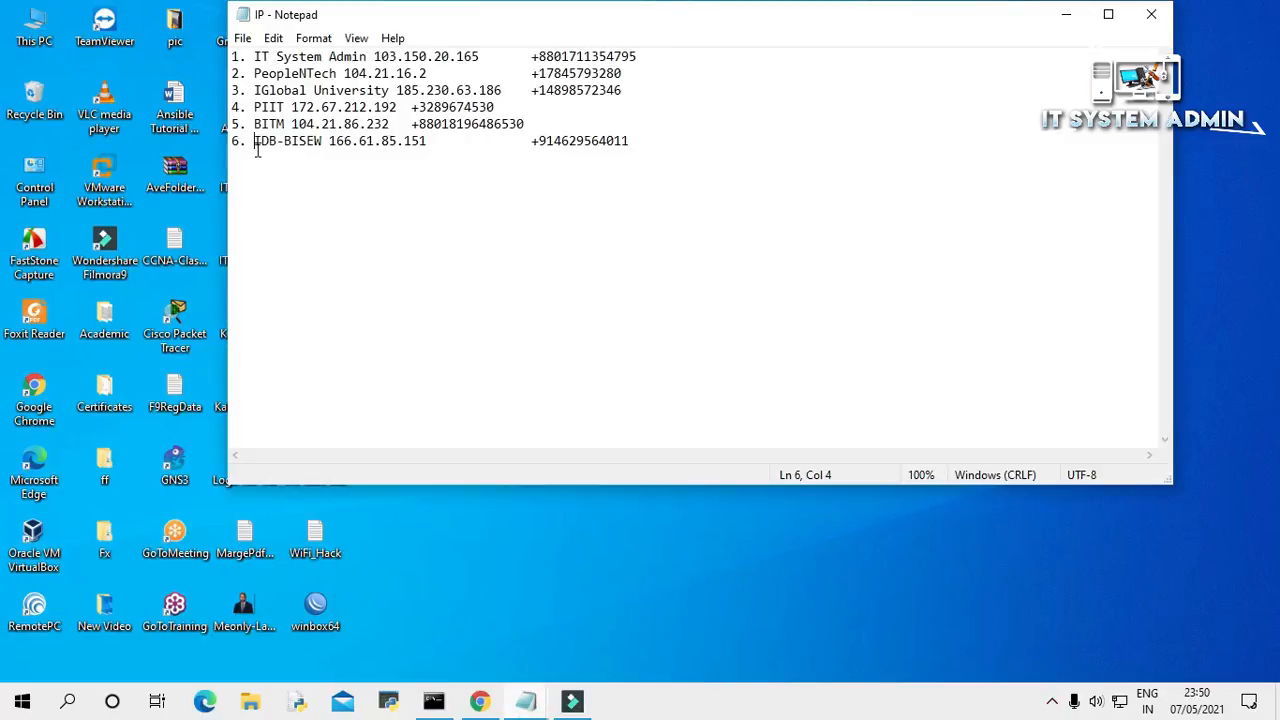
pyautogui.click(430, 142)
pyautogui.click(527, 56)
pyautogui.moveTo(531, 56); pyautogui.dragTo(640, 54)
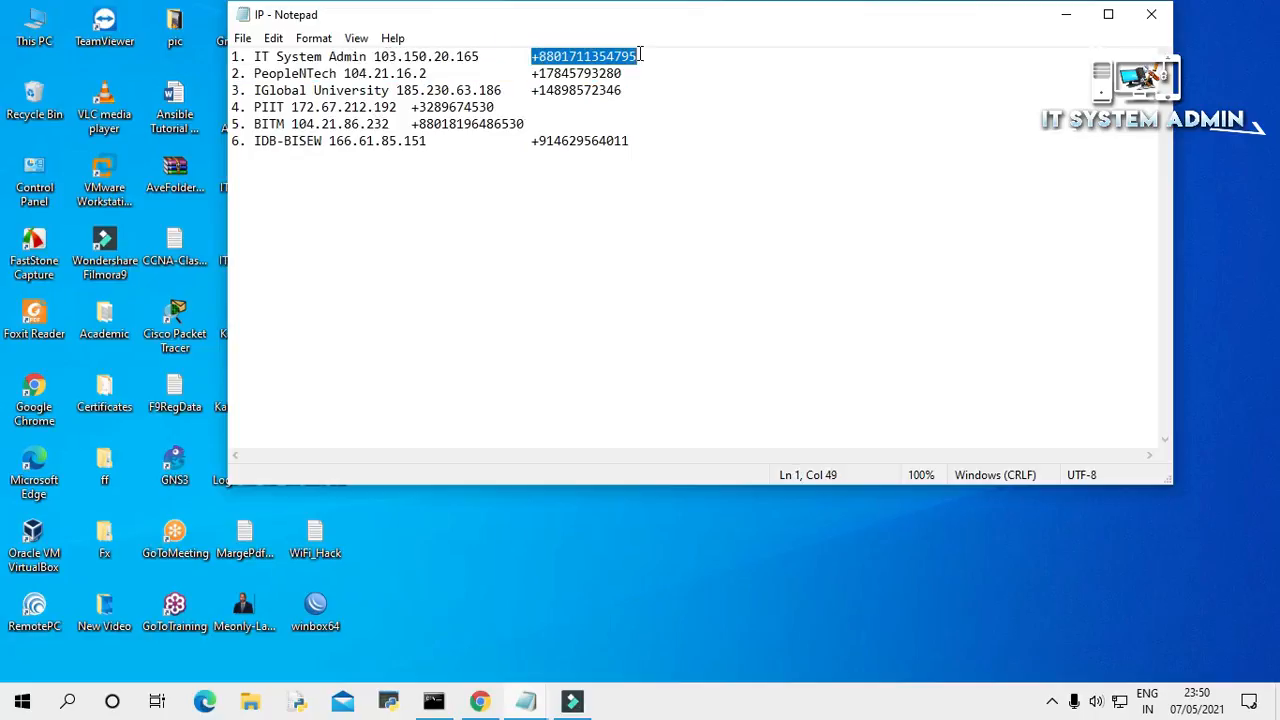
pyautogui.click(650, 203)
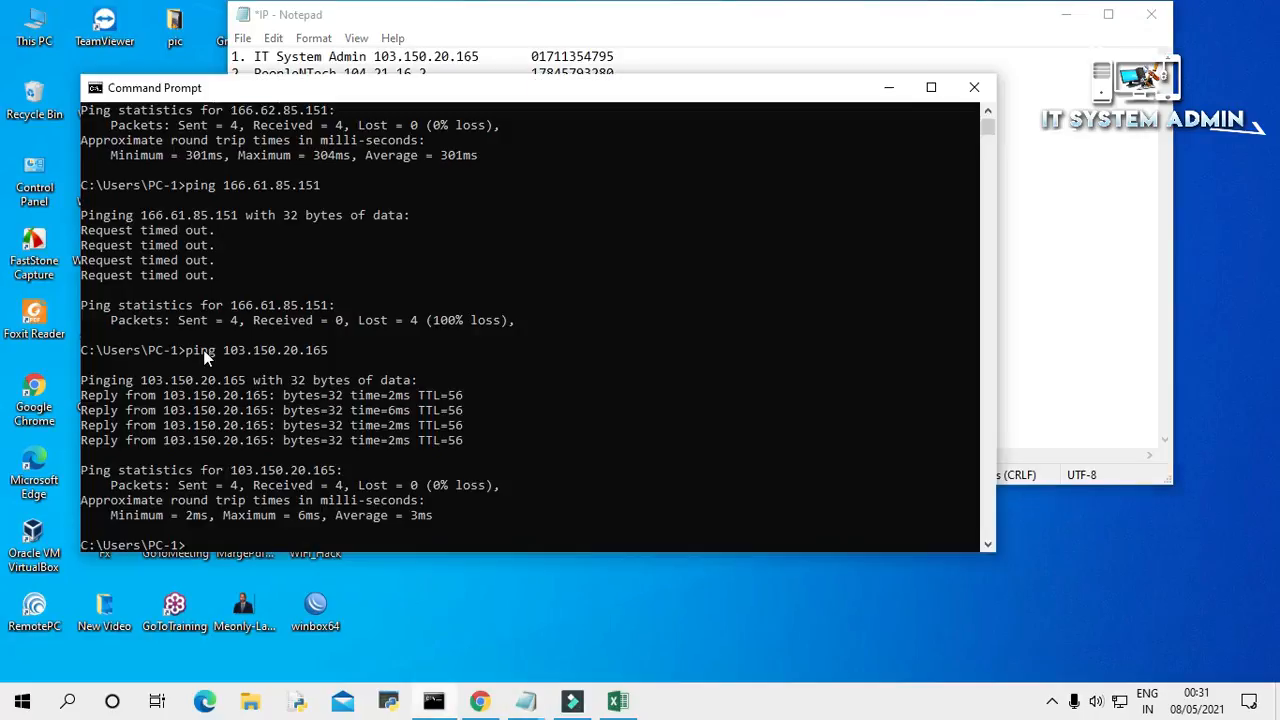
# - Review the manual ping output in Command Prompt, and minimize it and the IP list
pyautogui.click(428, 700)
pyautogui.click(889, 87)
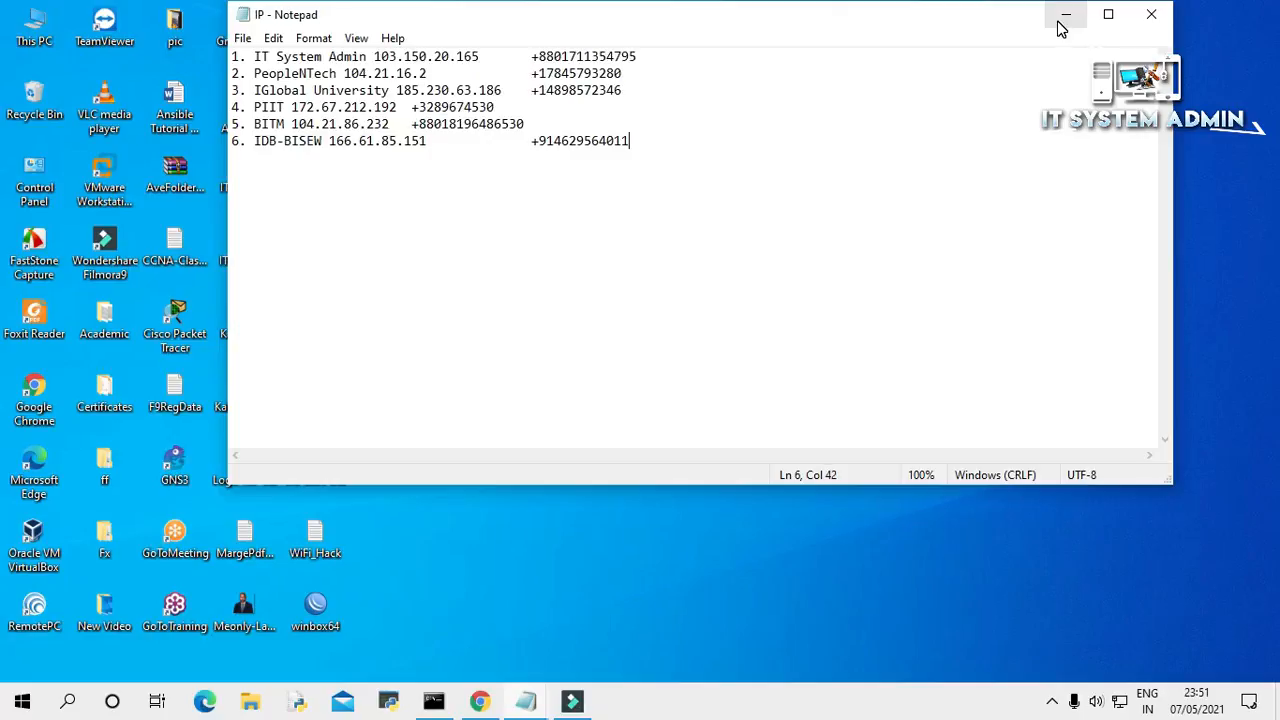
pyautogui.click(1062, 18)
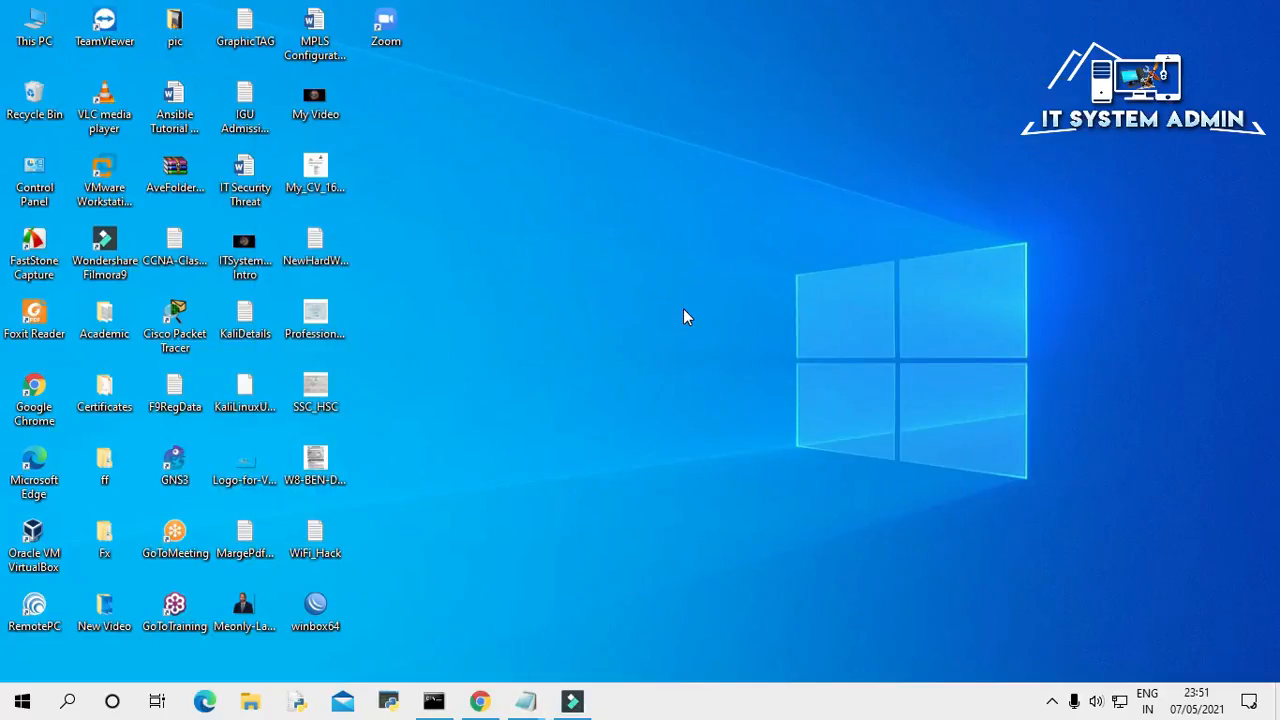
# - Create a Microsoft Excel worksheet named Ping on the desktop and open it in Excel
pyautogui.rightClick(585, 181)
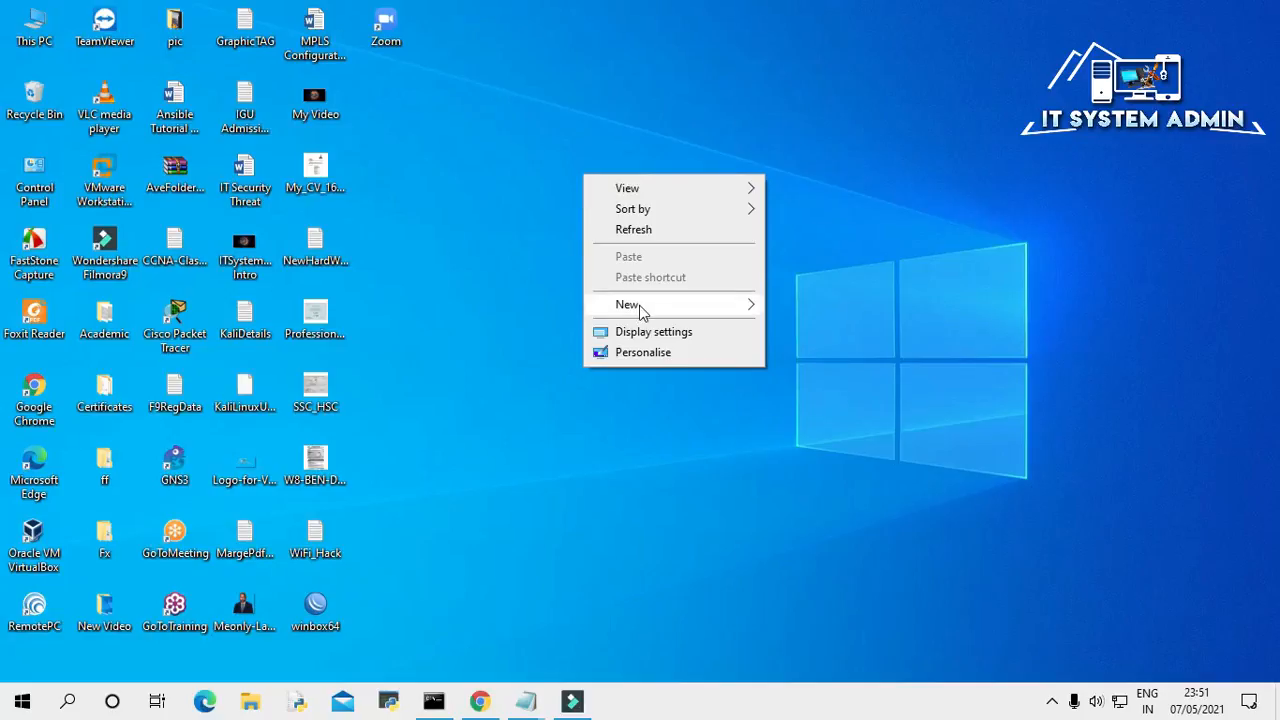
pyautogui.moveTo(648, 306)
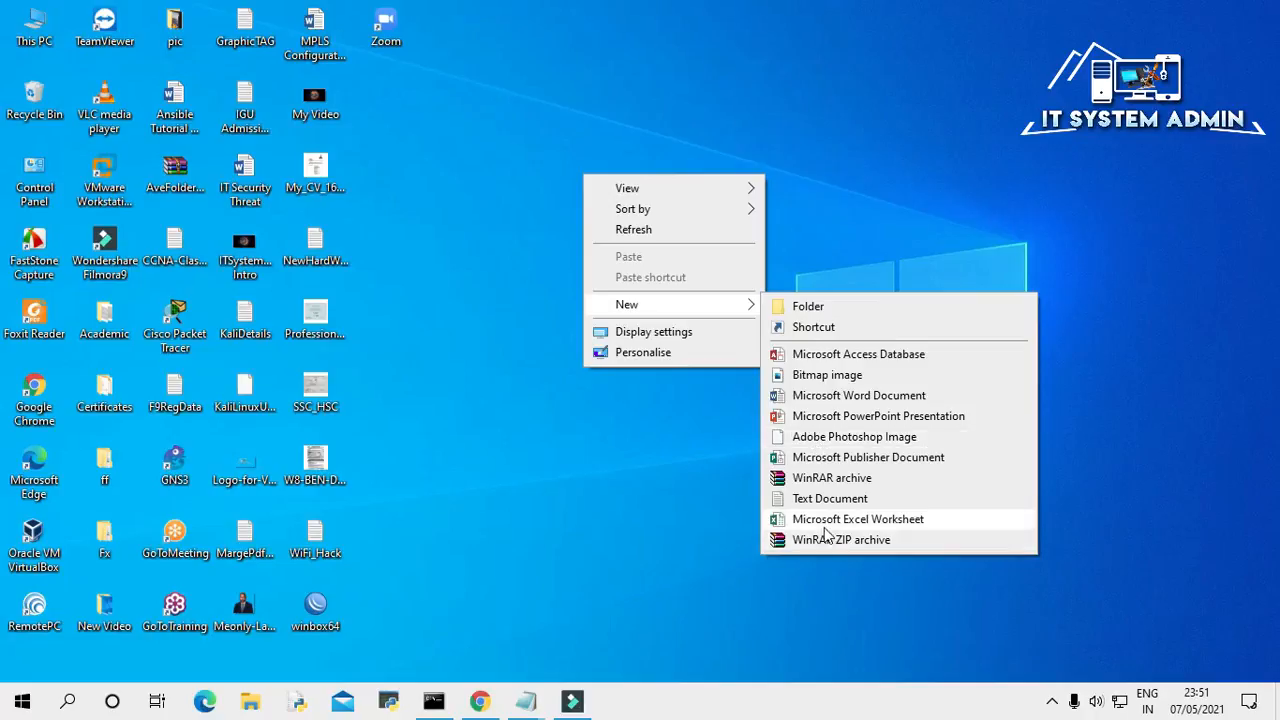
pyautogui.click(900, 520)
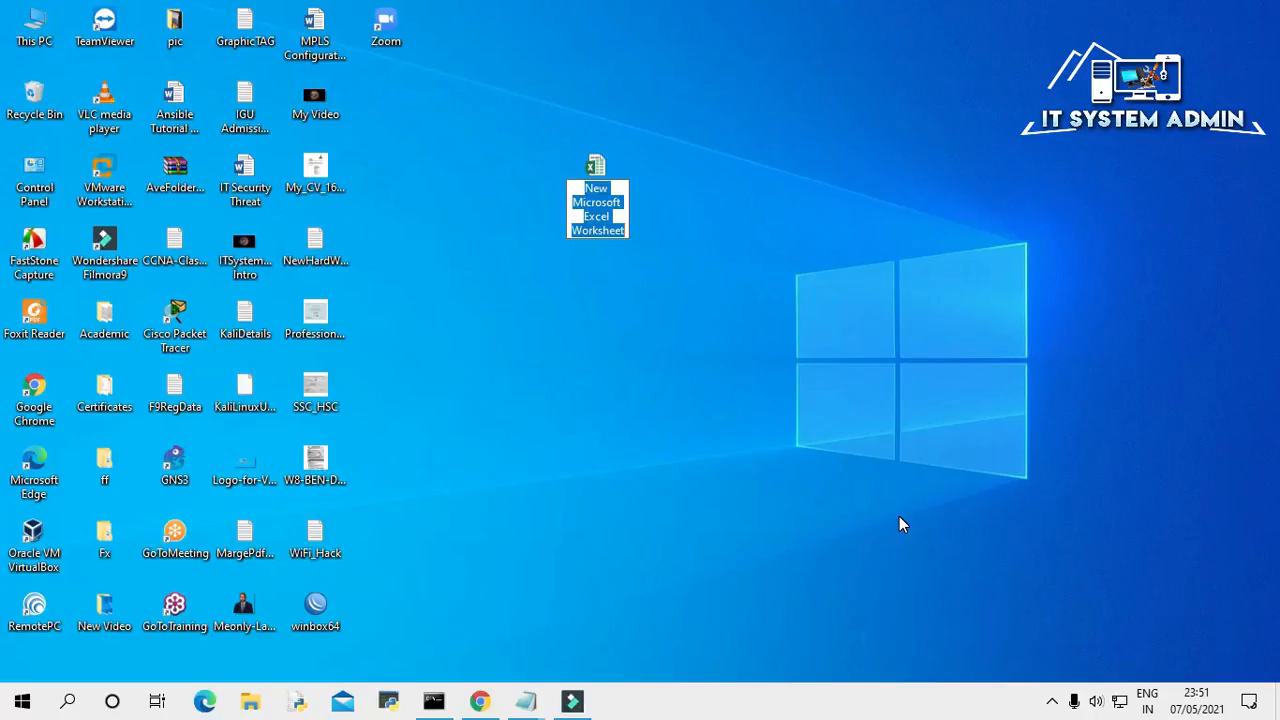
pyautogui.write('Ping')
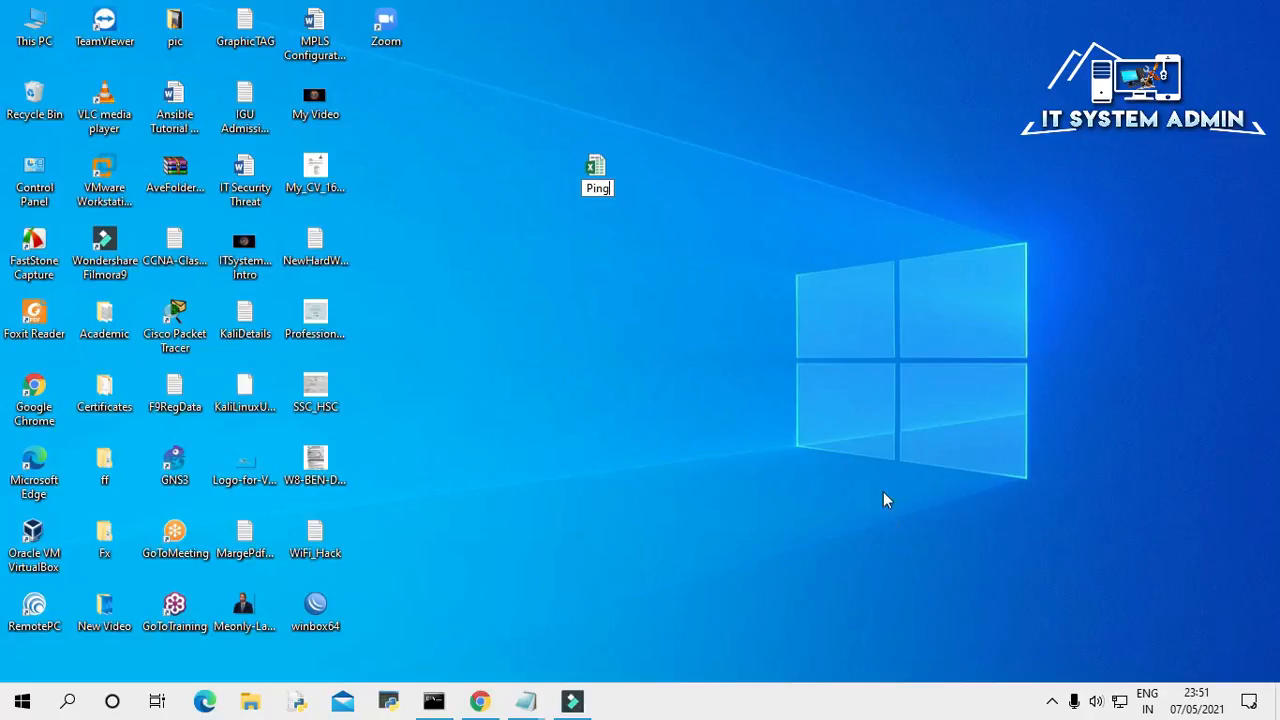
pyautogui.press('Return')
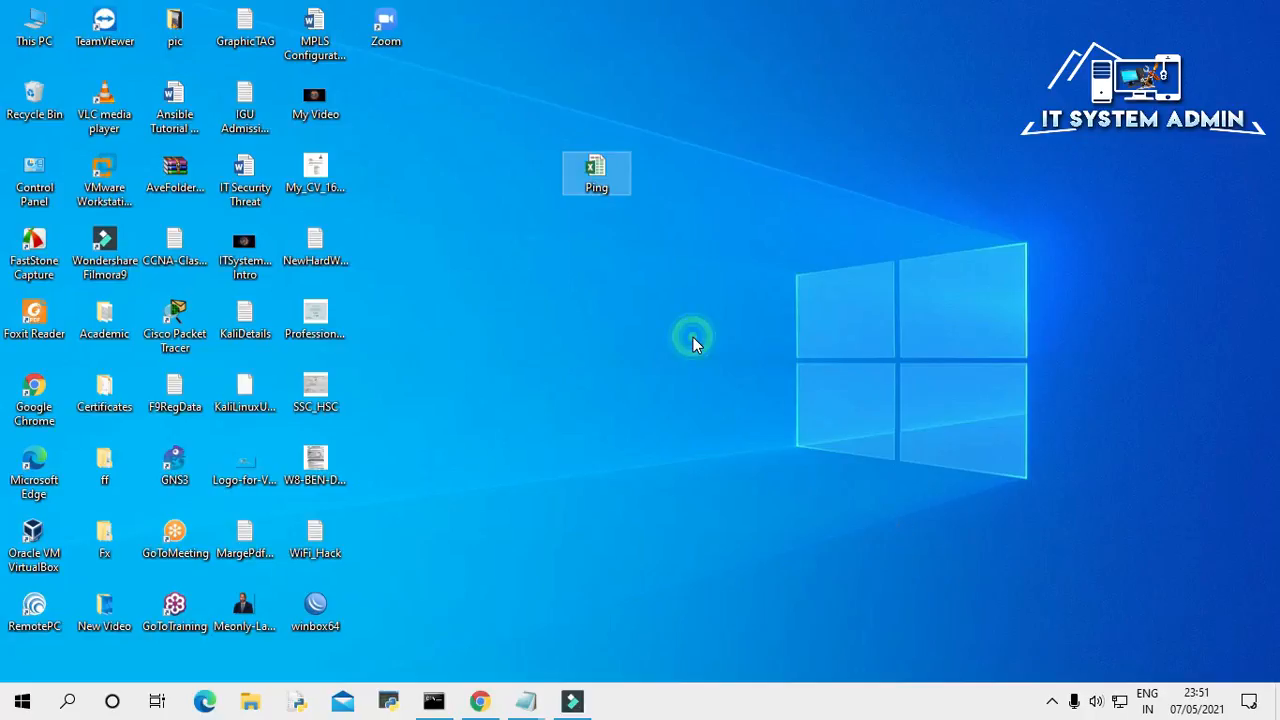
pyautogui.rightClick(591, 180)
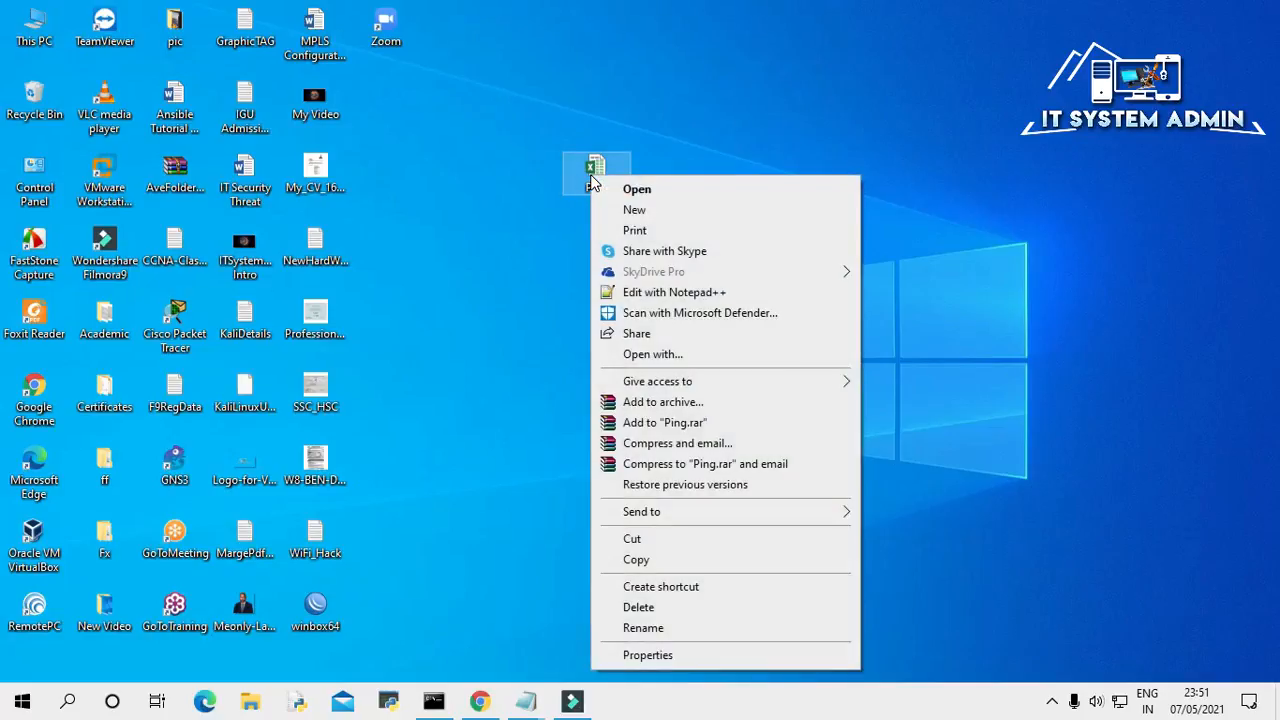
pyautogui.click(646, 188)
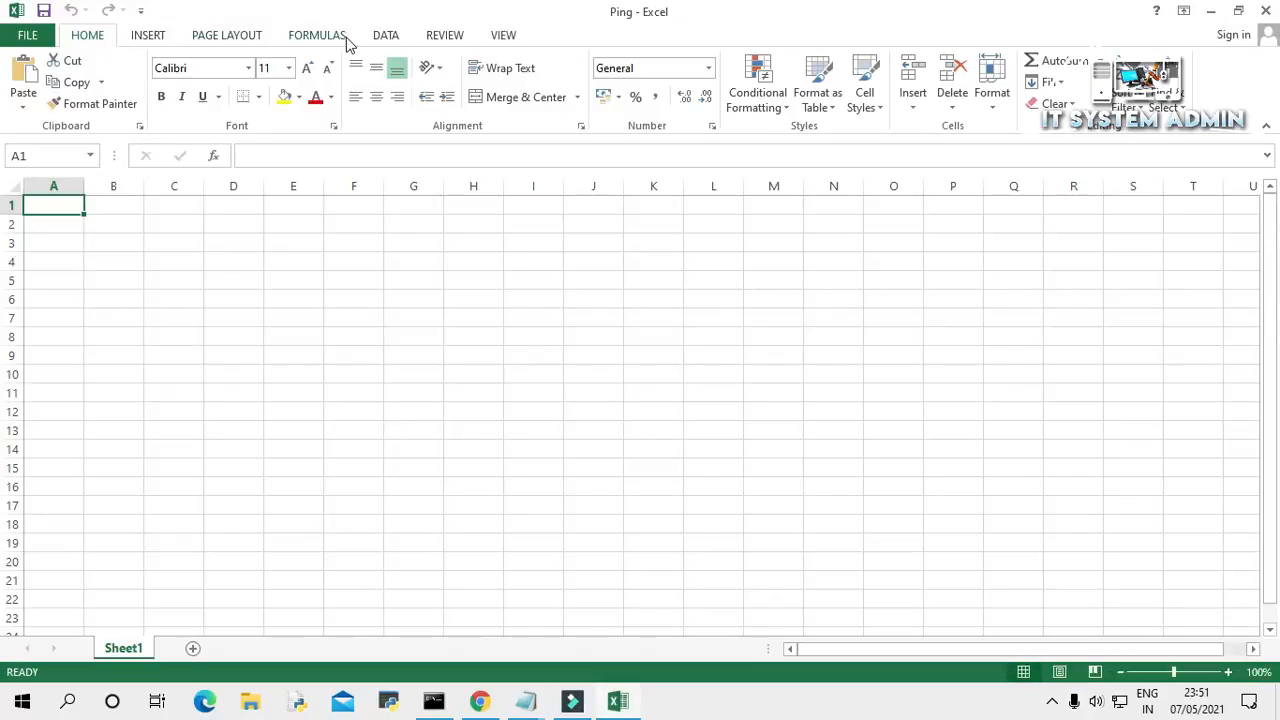
# - Enable the Developer tab in Excel's ribbon customization options
pyautogui.click(32, 35)
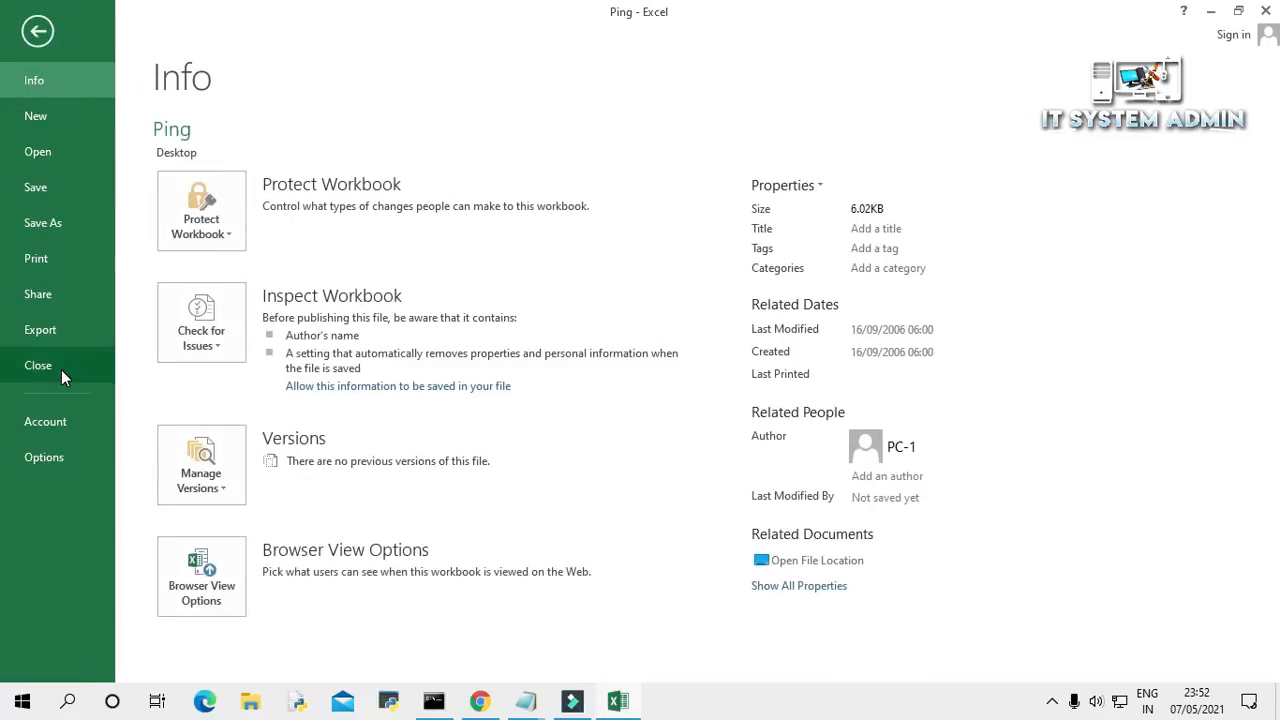
pyautogui.click(42, 457)
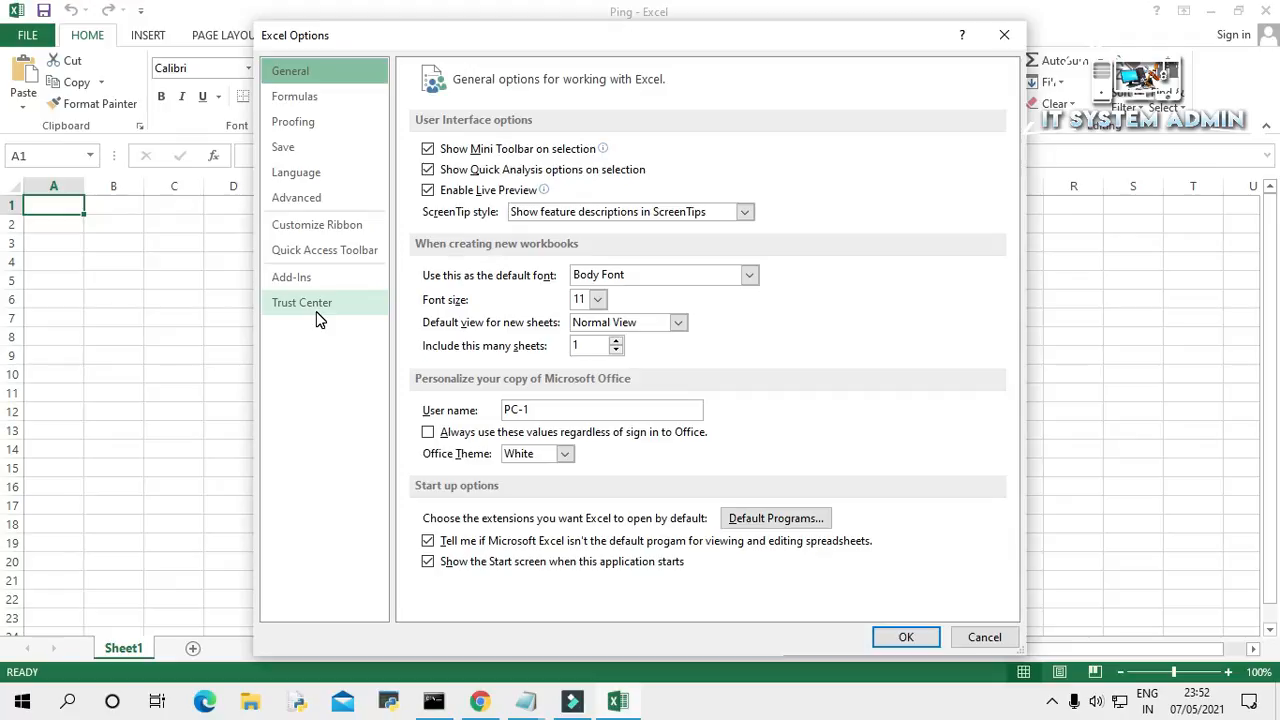
pyautogui.click(340, 233)
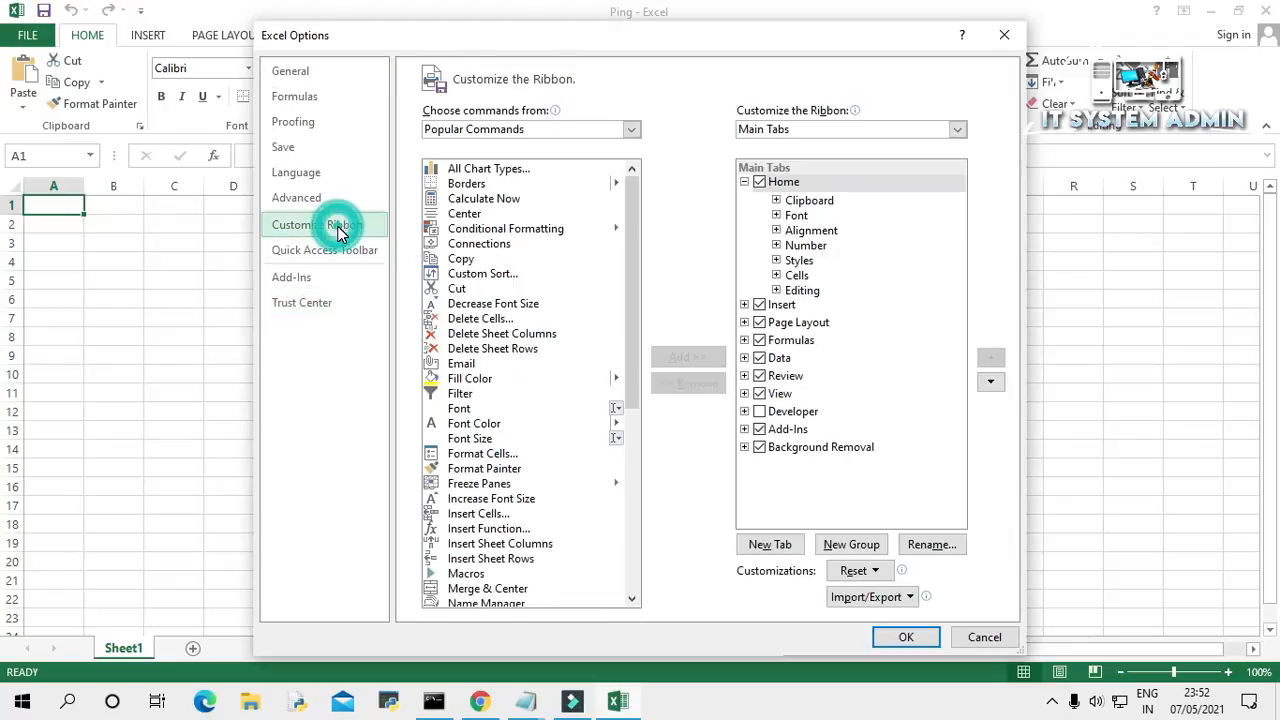
pyautogui.click(764, 413)
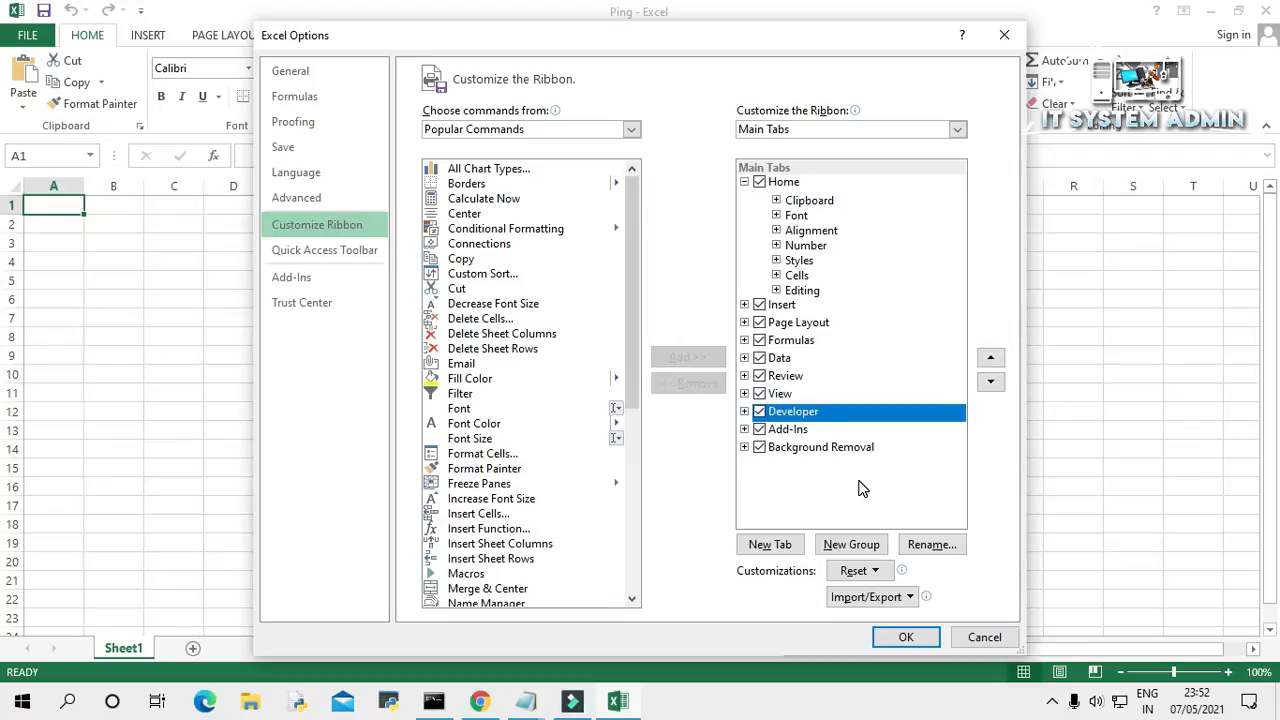
pyautogui.click(905, 637)
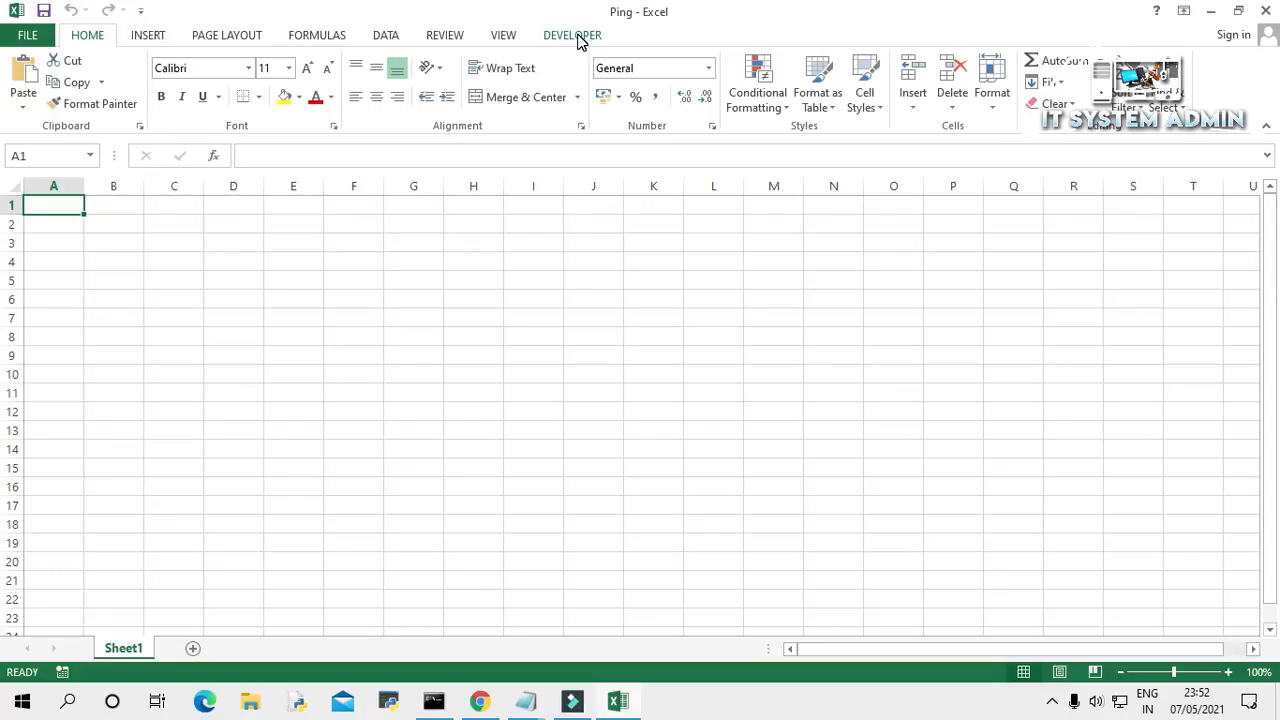
# - Open the Visual Basic editor for the Ping workbook and insert a new module
pyautogui.click(577, 41)
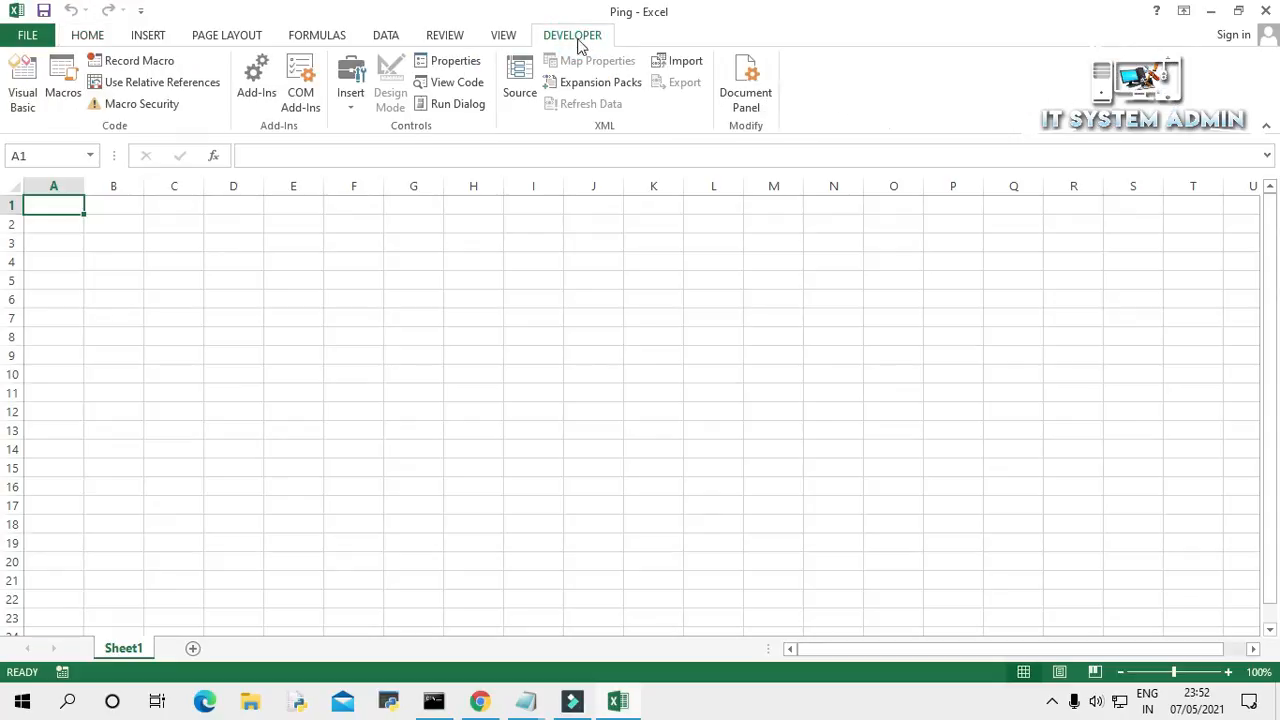
pyautogui.click(24, 90)
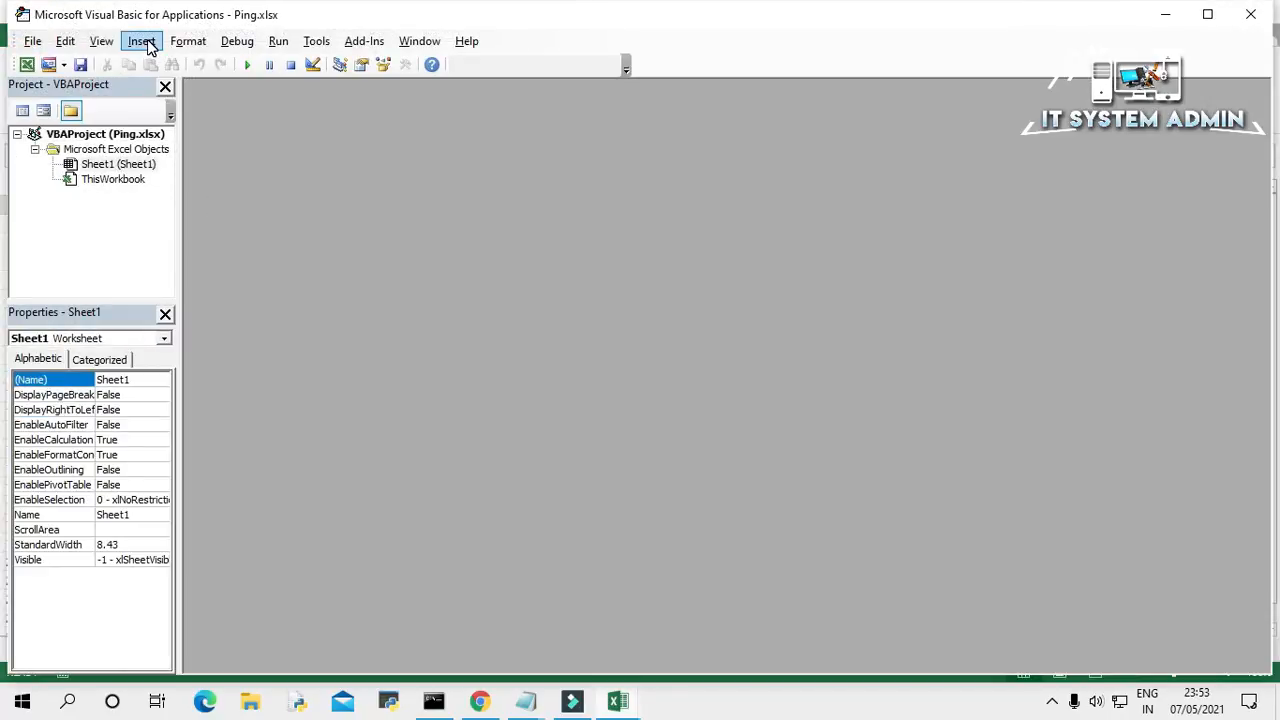
pyautogui.click(141, 41)
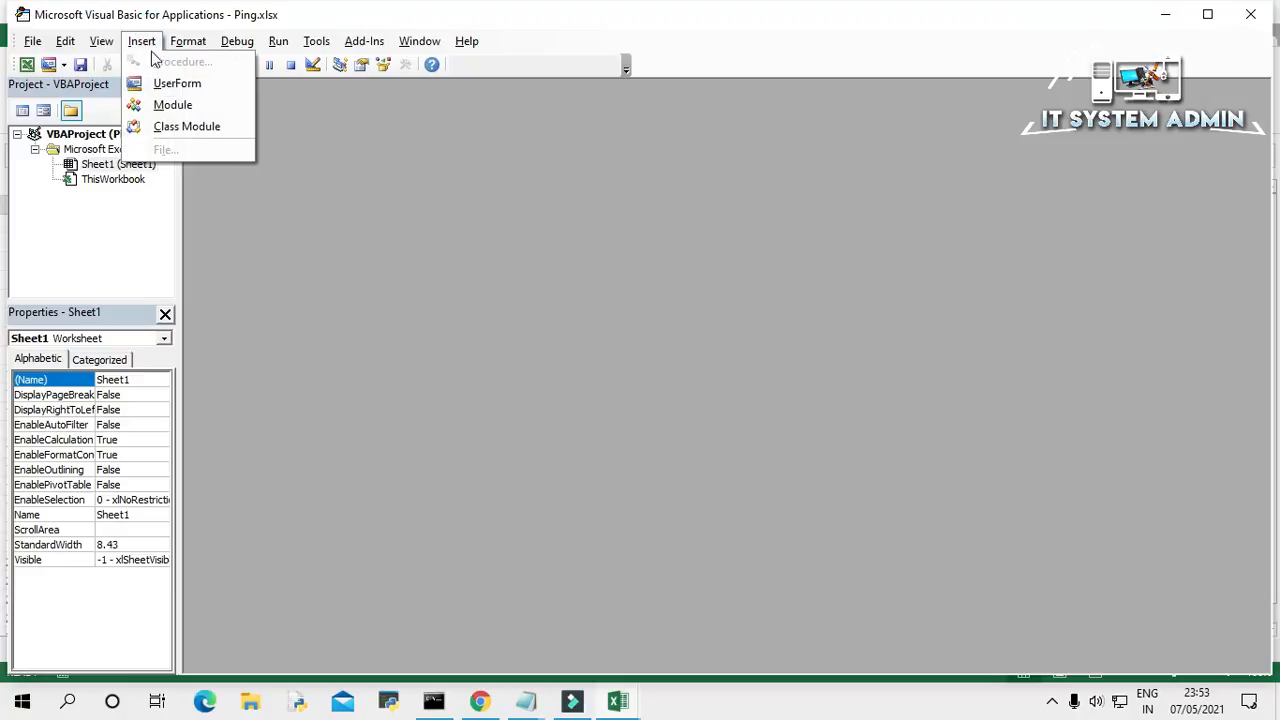
pyautogui.click(174, 105)
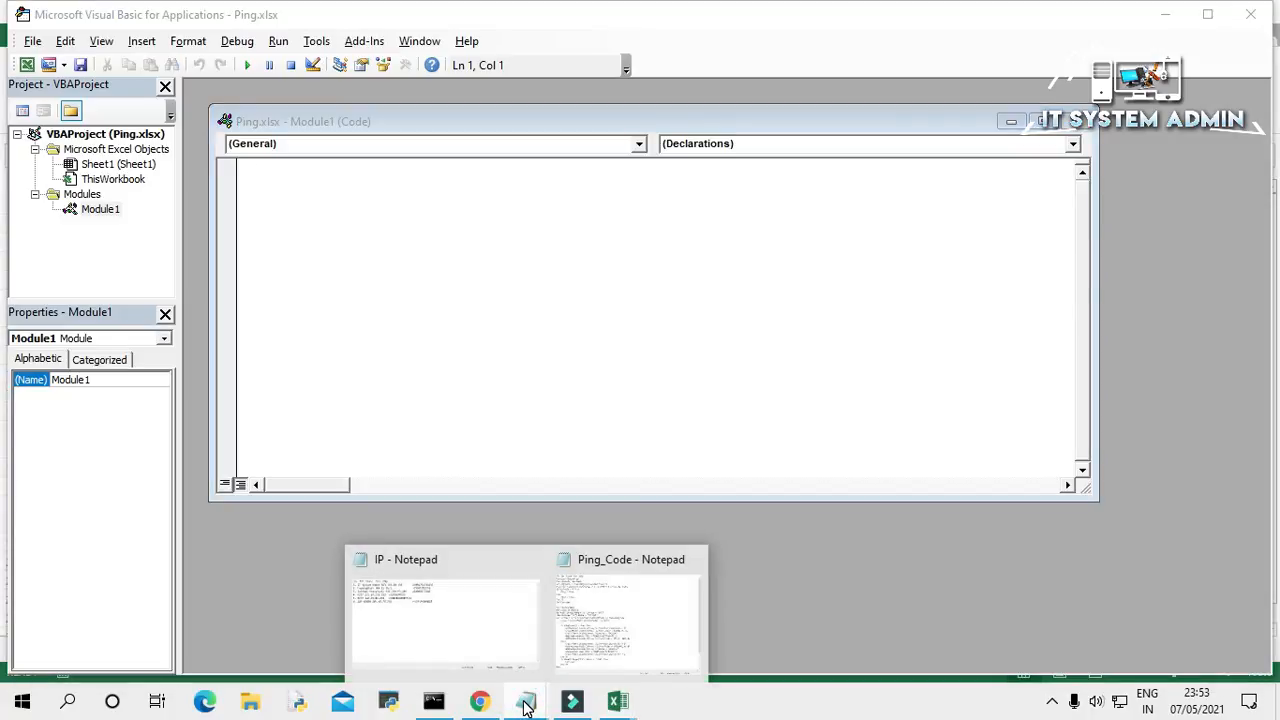
# - Open the Ping_Code text file in Notepad and copy its entire VBA code
pyautogui.click(626, 624)
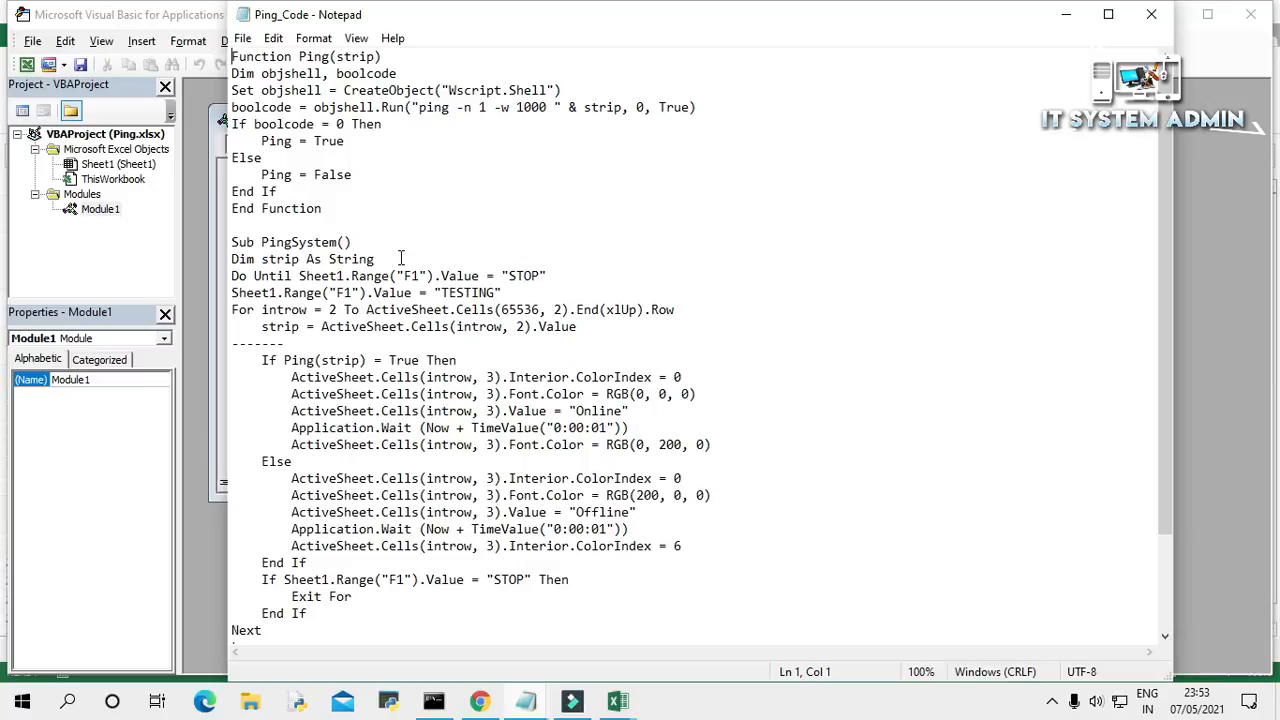
pyautogui.moveTo(1165, 269); pyautogui.dragTo(1114, 314)
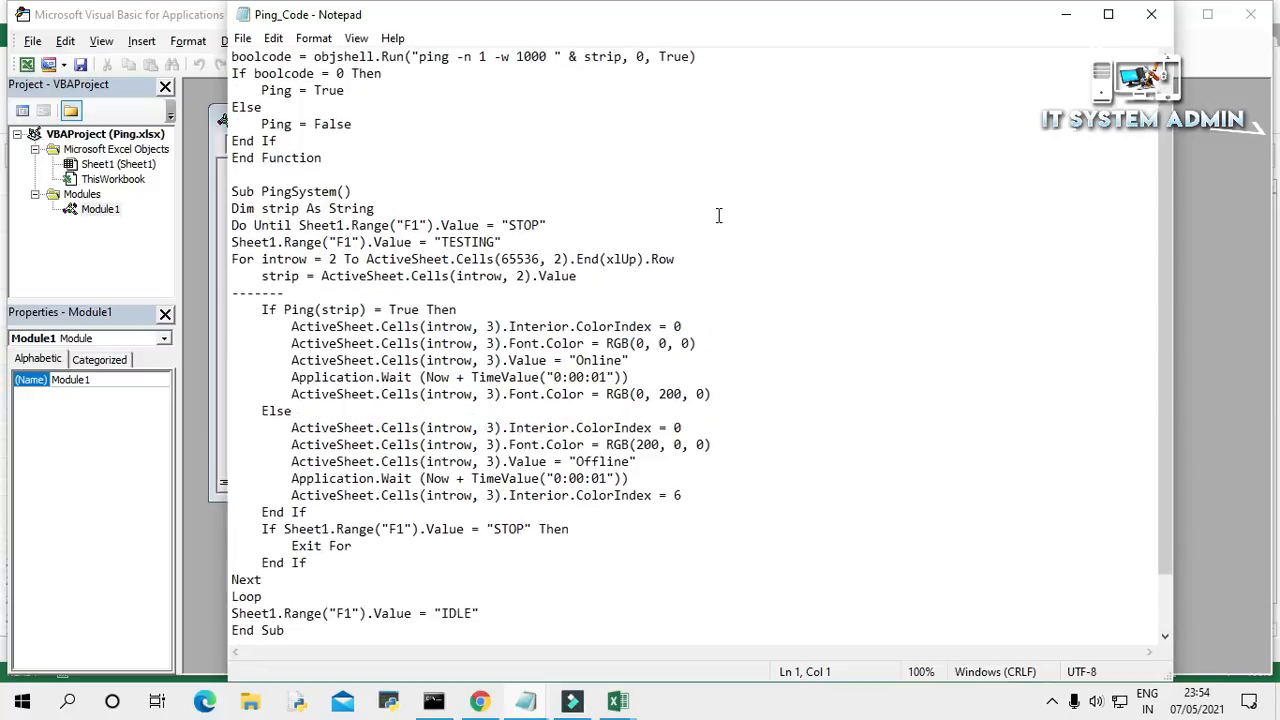
pyautogui.click(488, 182)
pyautogui.hotkey('ctrl', 'shift', 'End')
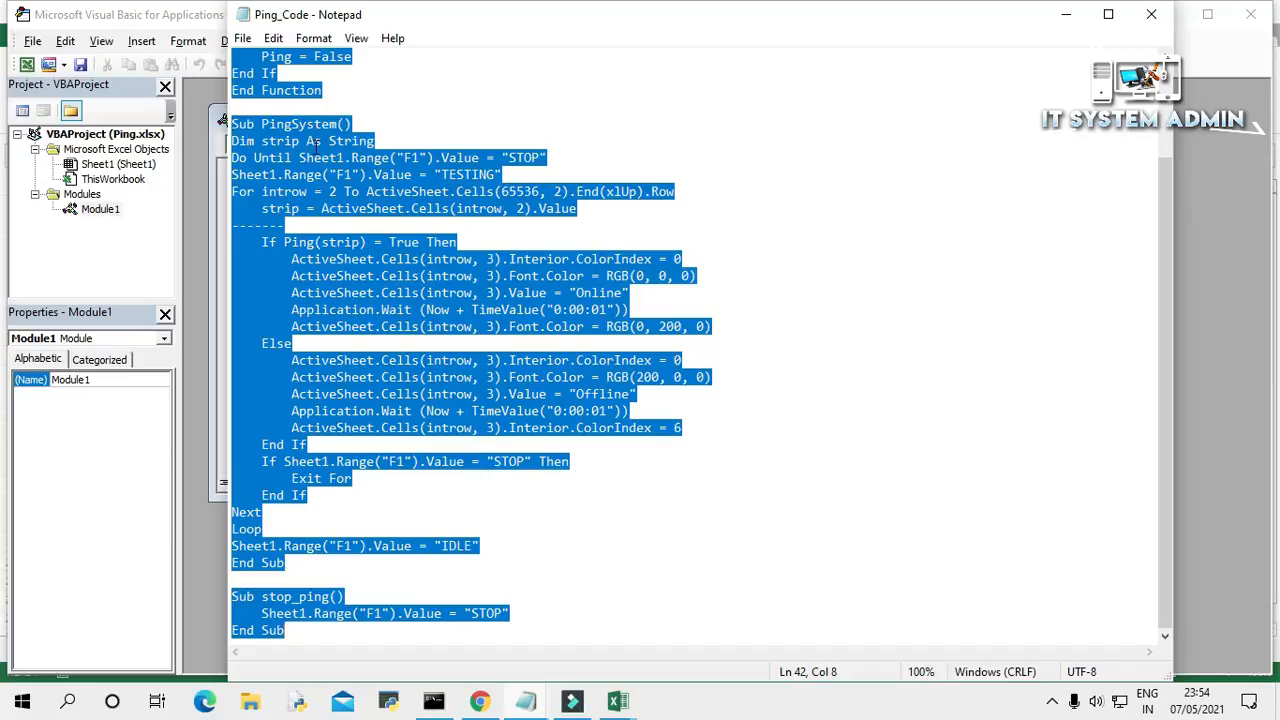
pyautogui.rightClick(315, 146)
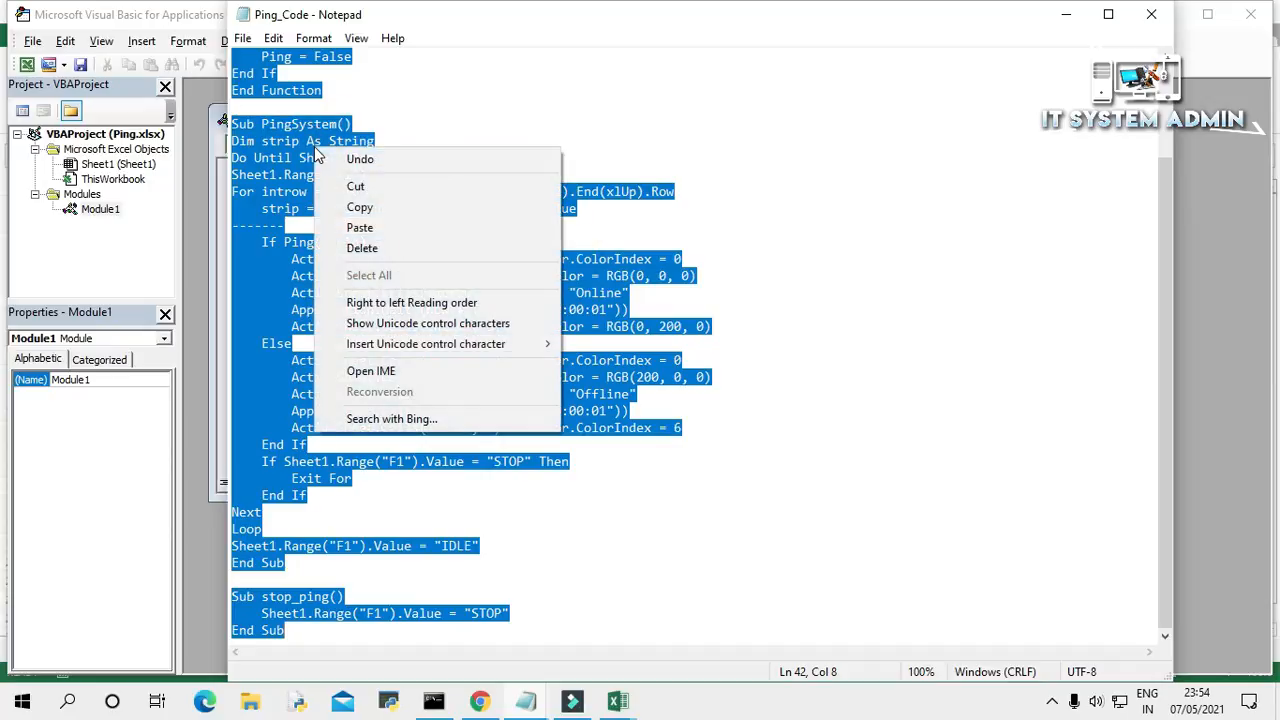
pyautogui.click(355, 208)
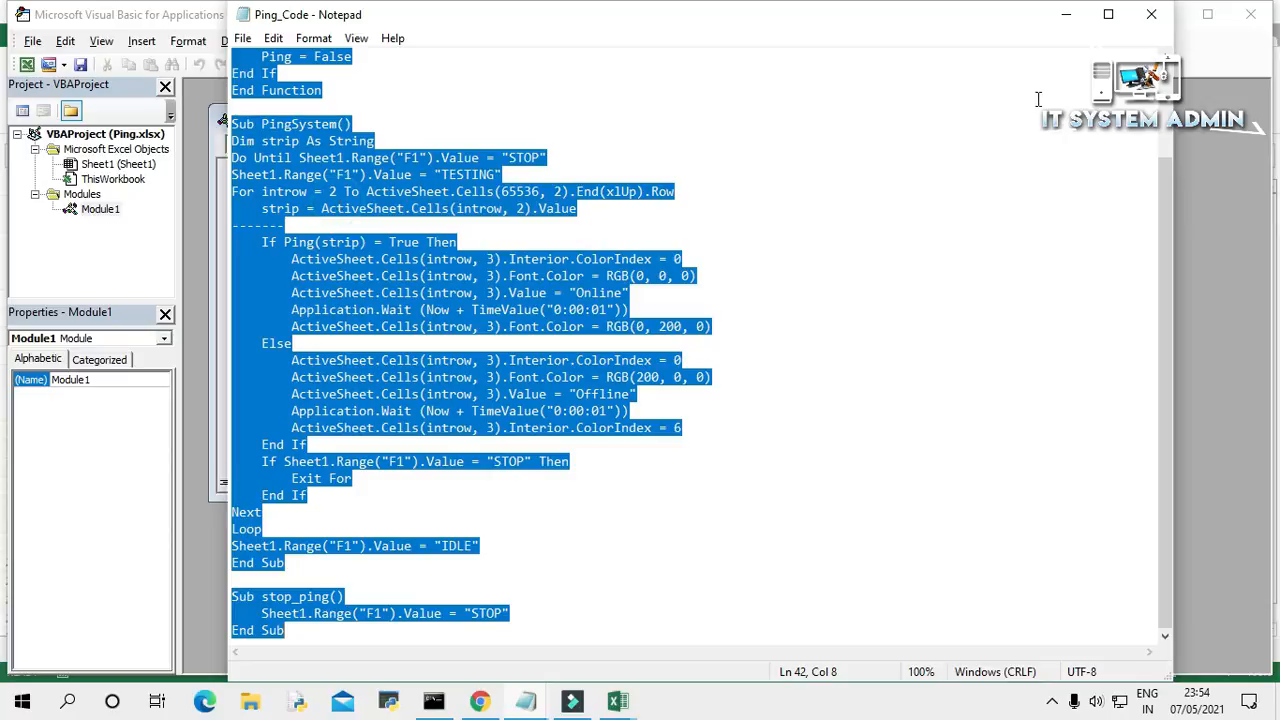
# - Paste the copied code into Module1 in the Visual Basic editor, check it, and return to the worksheet
pyautogui.click(1062, 20)
pyautogui.click(492, 238)
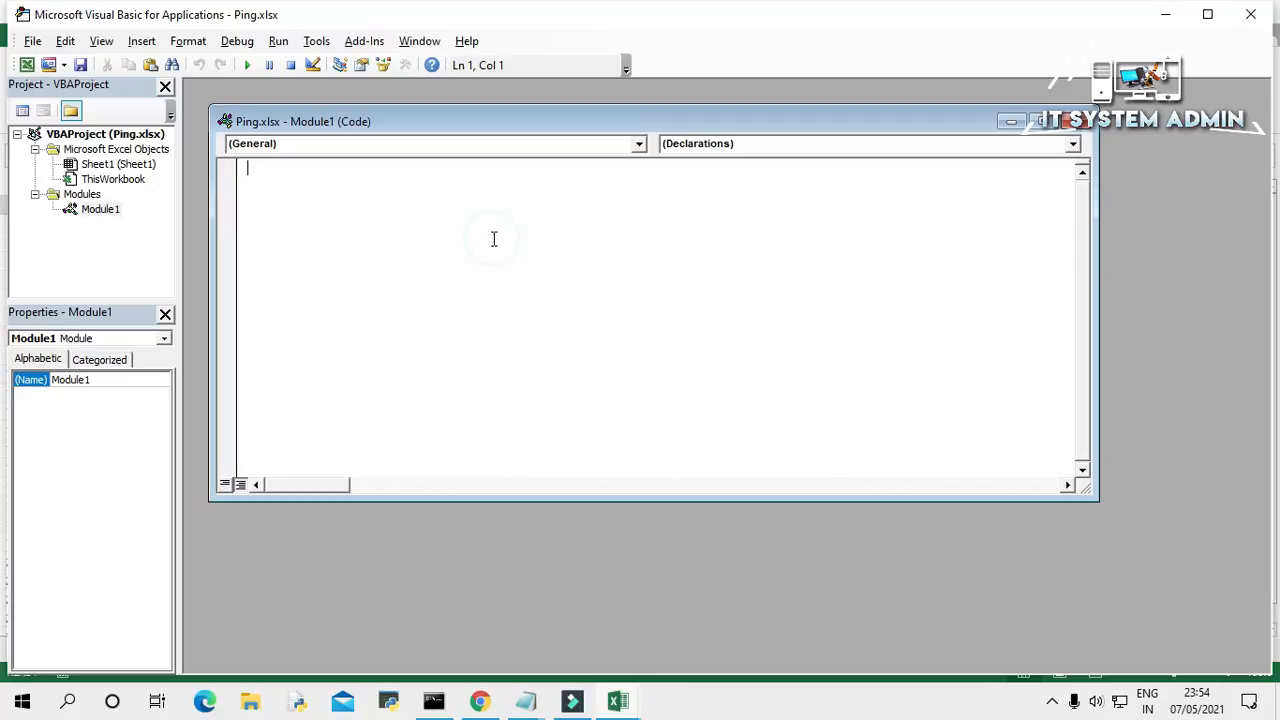
pyautogui.rightClick(381, 189)
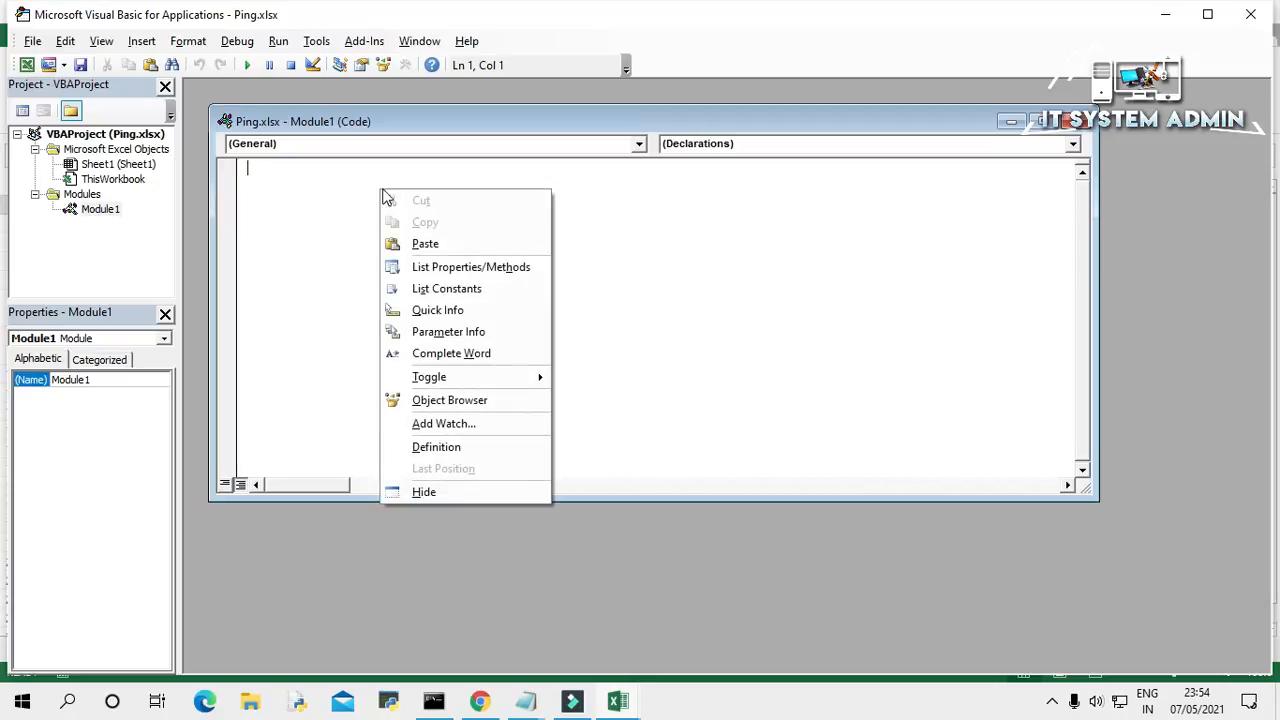
pyautogui.click(425, 243)
pyautogui.moveTo(1083, 272)
pyautogui.mouseDown()
pyautogui.moveTo(1083, 318)
pyautogui.moveTo(1080, 250)
pyautogui.mouseUp()
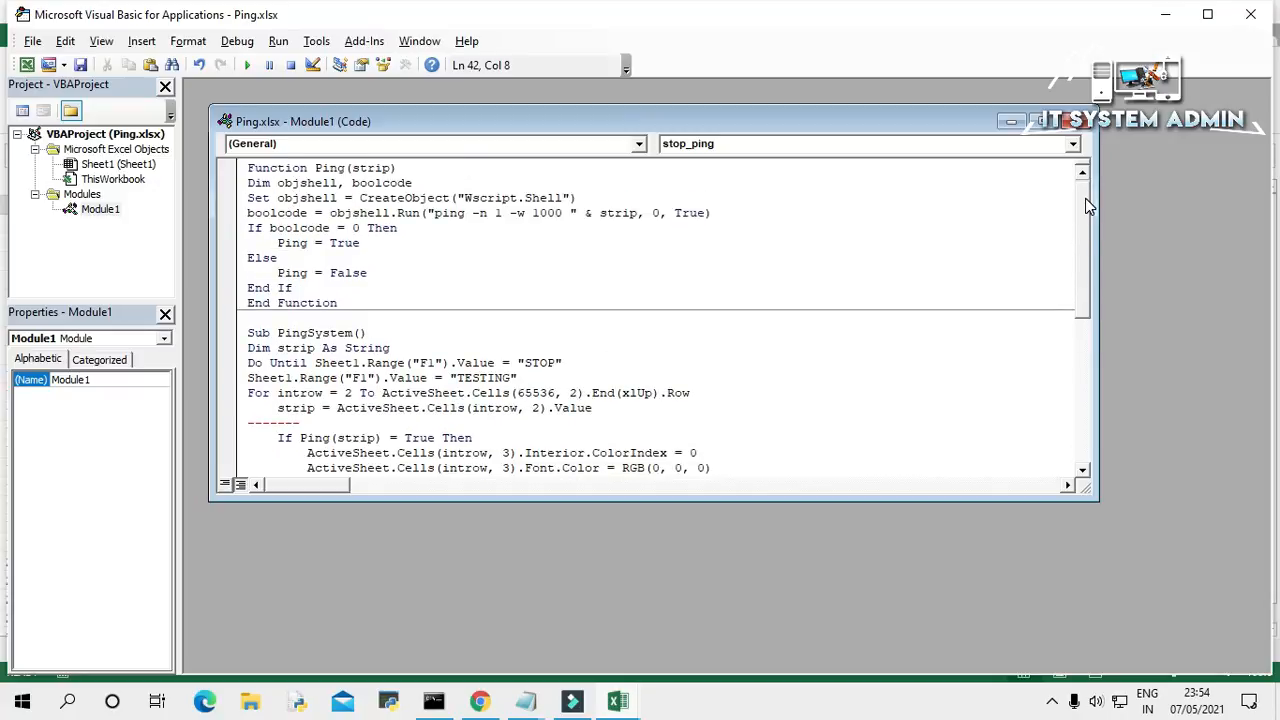
pyautogui.click(1162, 18)
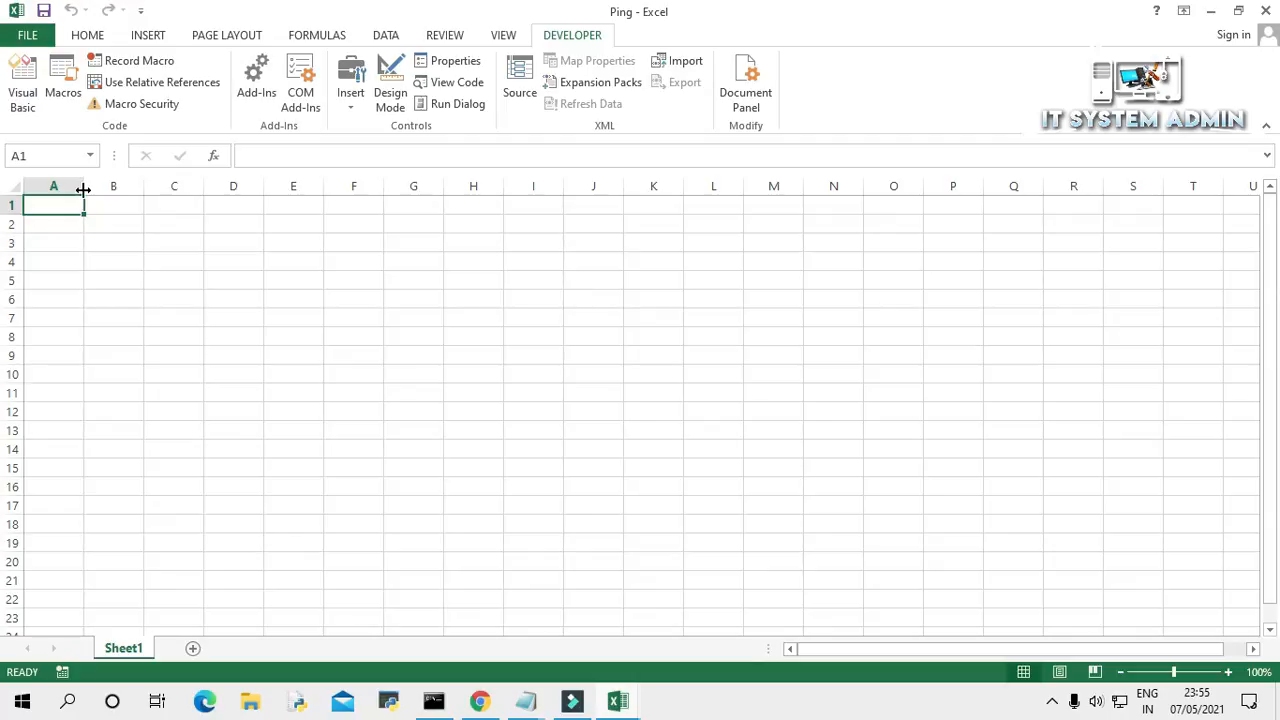
# - Widen column A and enter the header "Organizations" in cell A1
pyautogui.moveTo(84, 189); pyautogui.dragTo(170, 188)
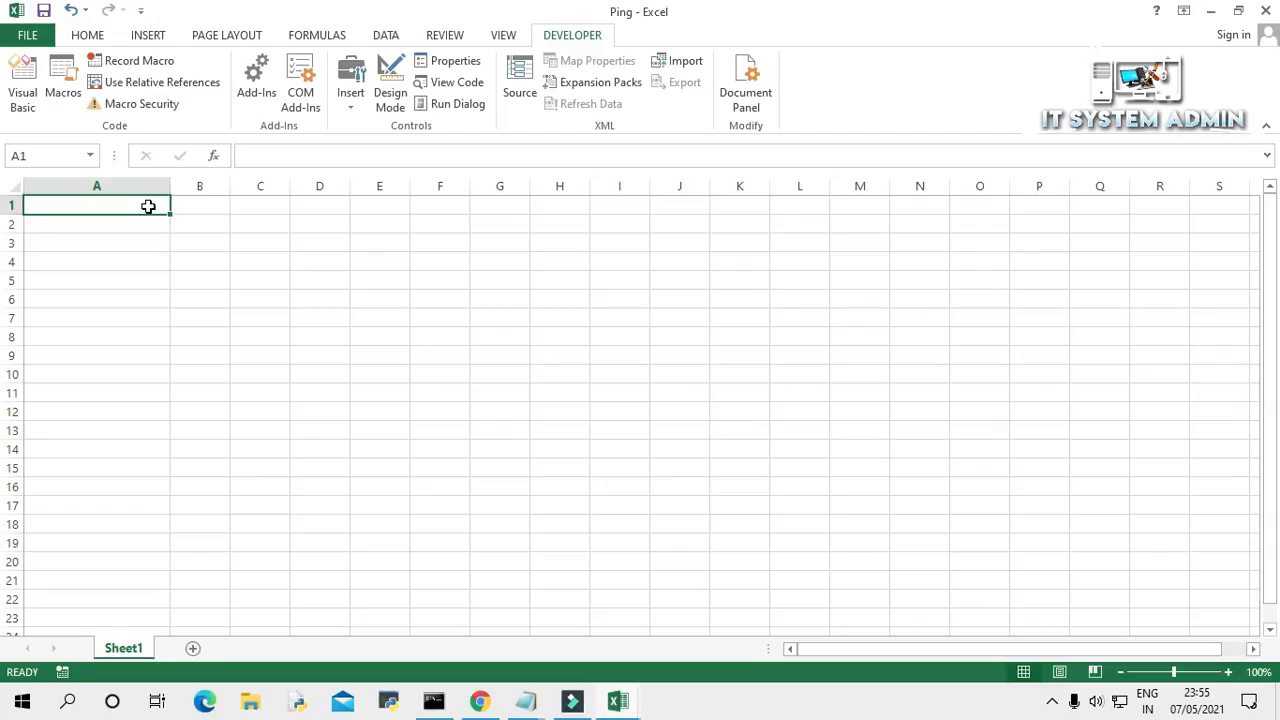
pyautogui.write('Or')
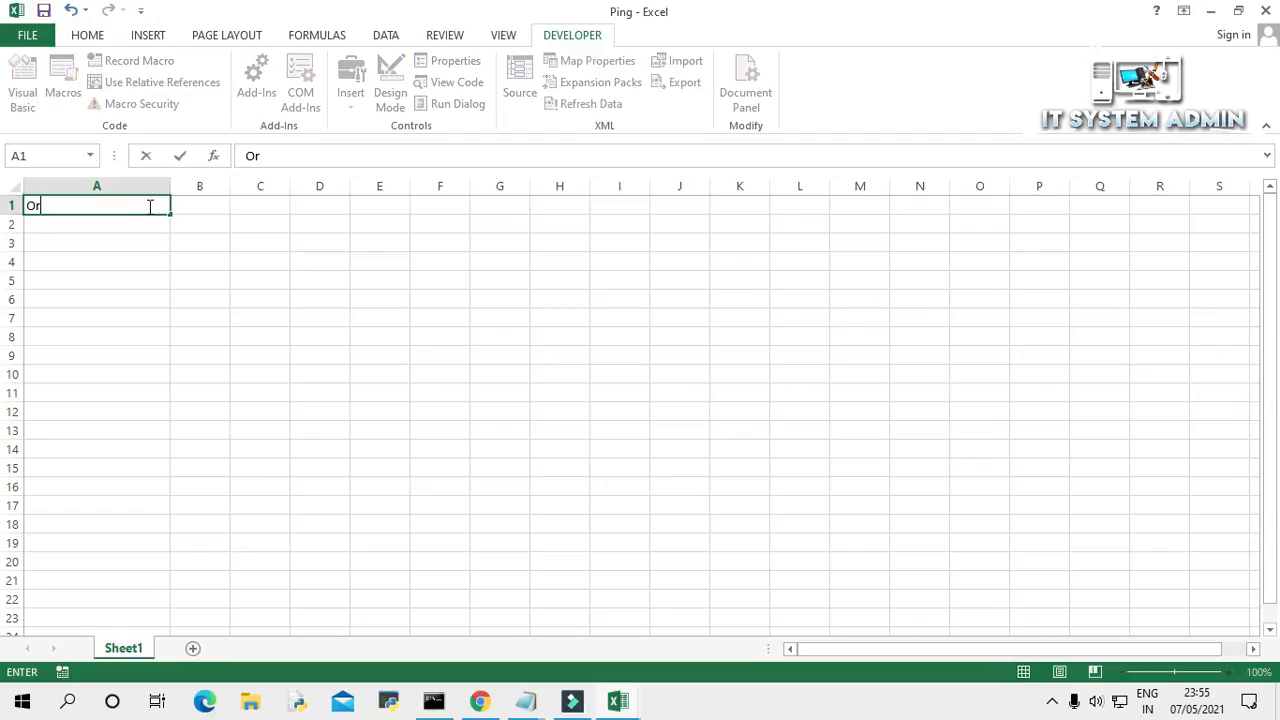
pyautogui.write('ganization')
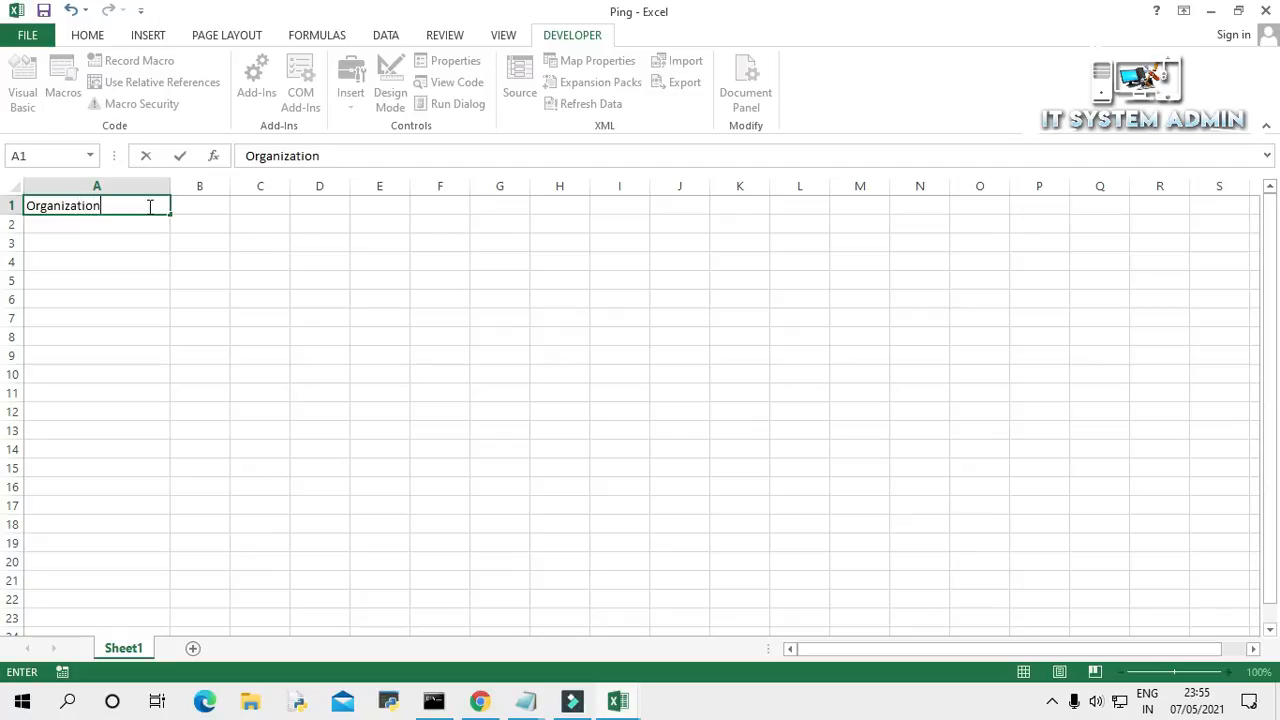
pyautogui.write('s')
pyautogui.press('Tab')
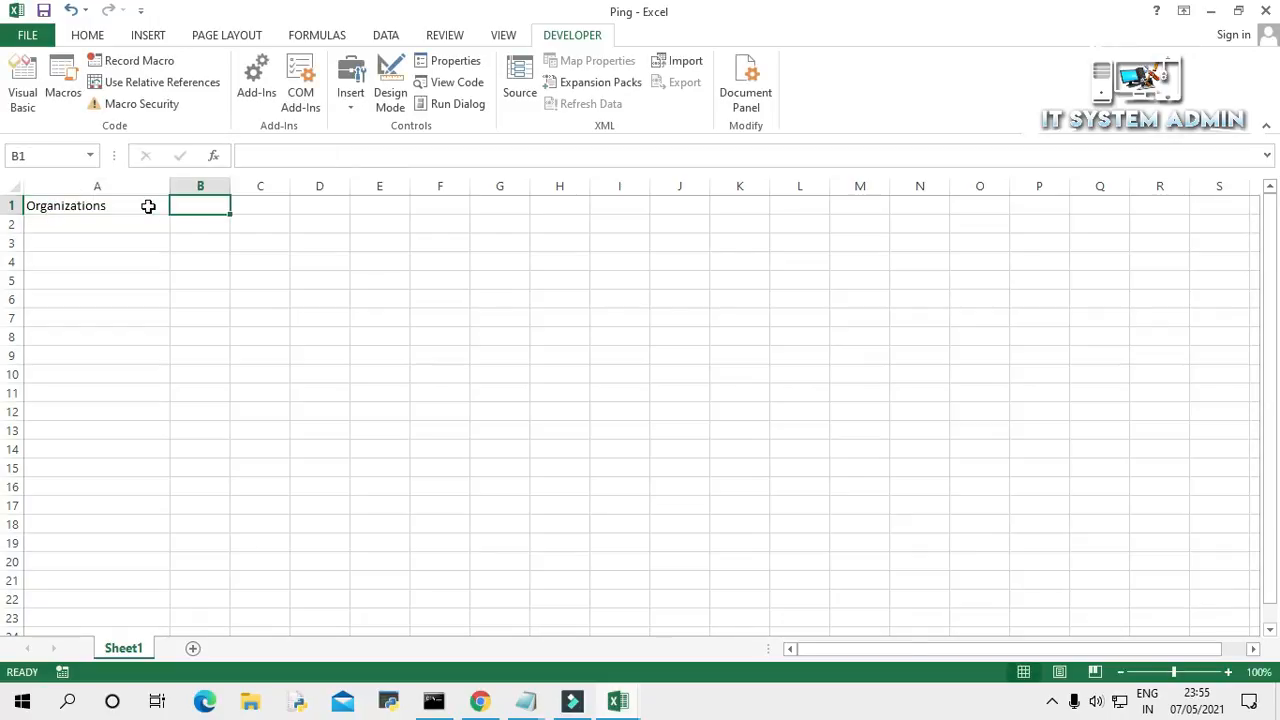
# - Widen columns B and C and enter the headers "IP Address" in cell B1 and "Ping Status" in cell C1
pyautogui.moveTo(231, 189); pyautogui.dragTo(323, 191)
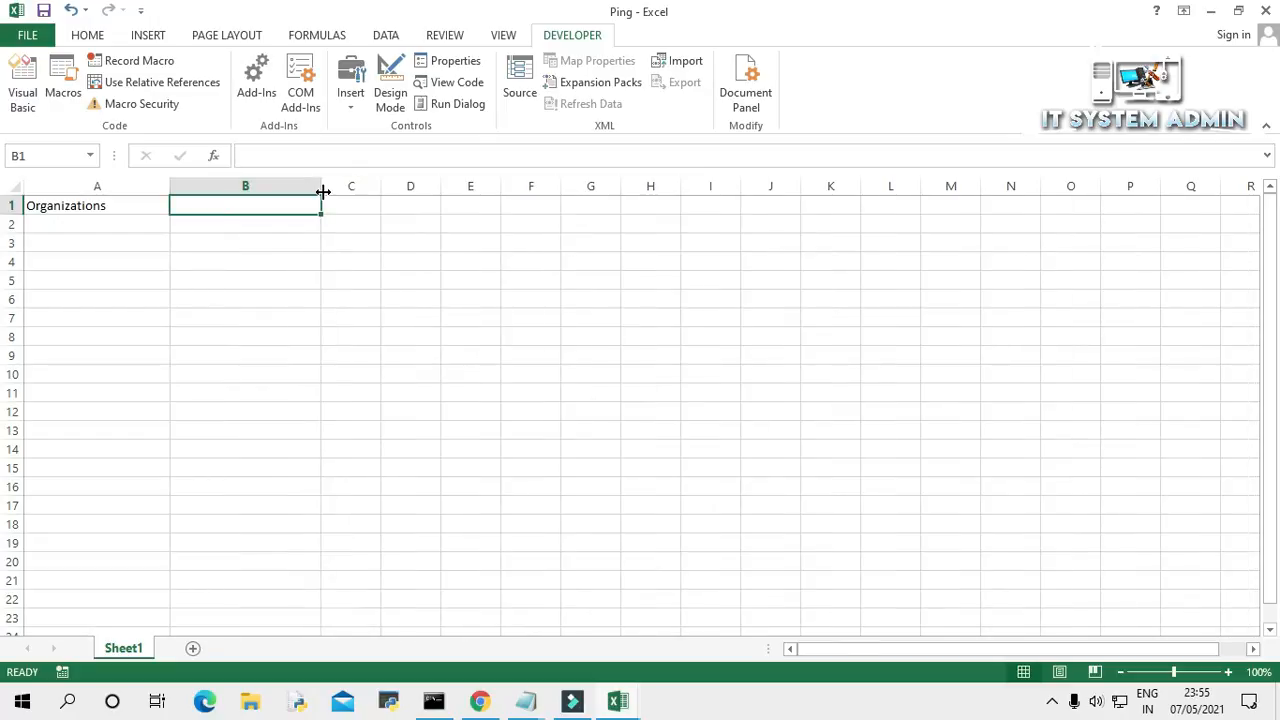
pyautogui.write('IP')
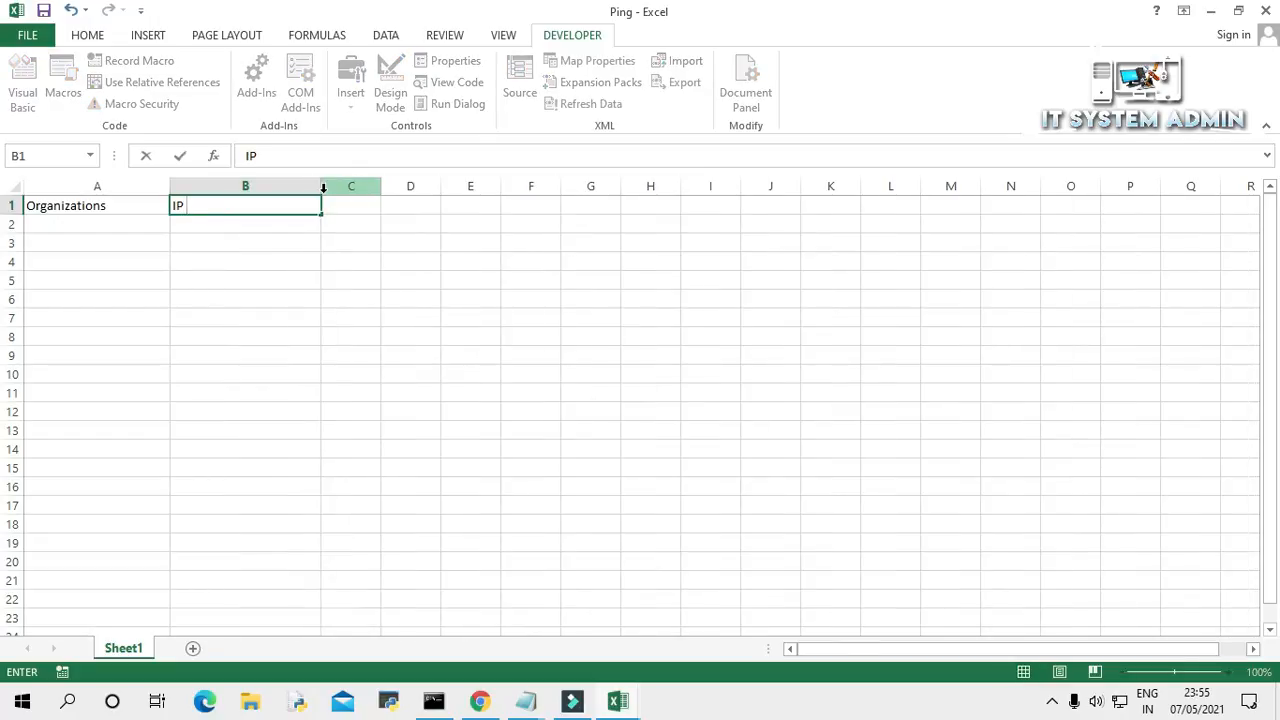
pyautogui.write(' Address')
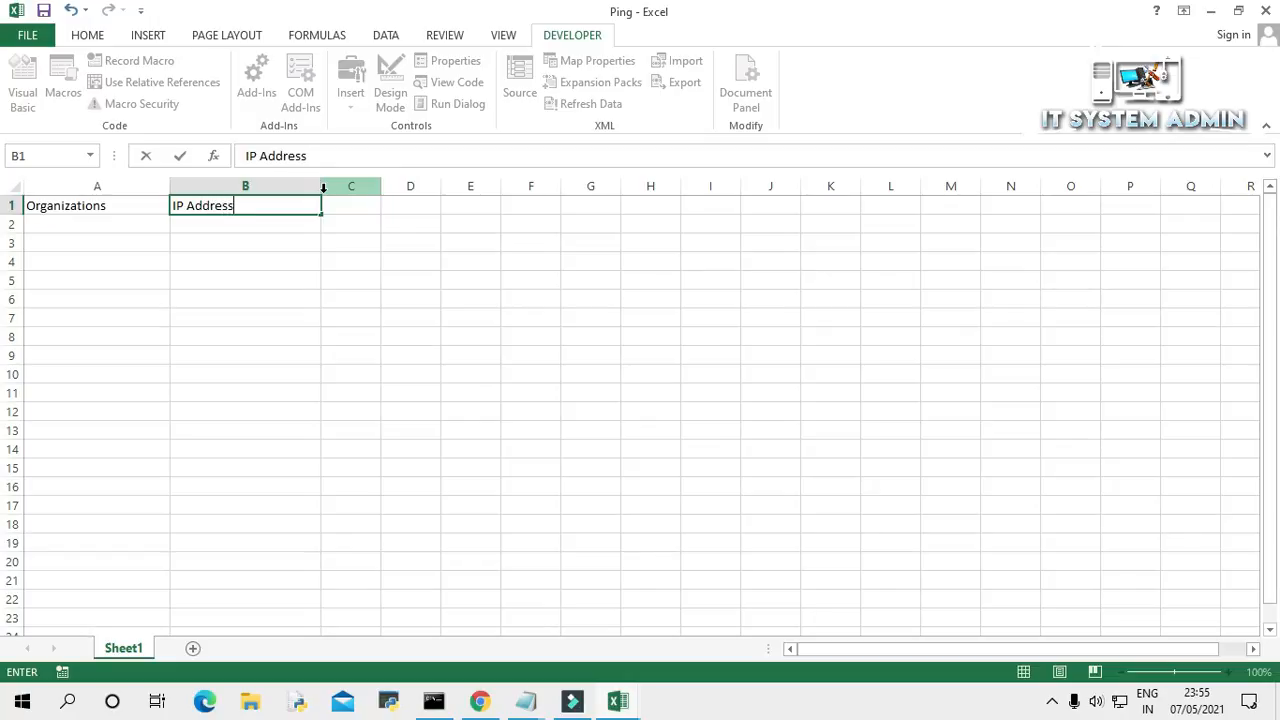
pyautogui.click(375, 203)
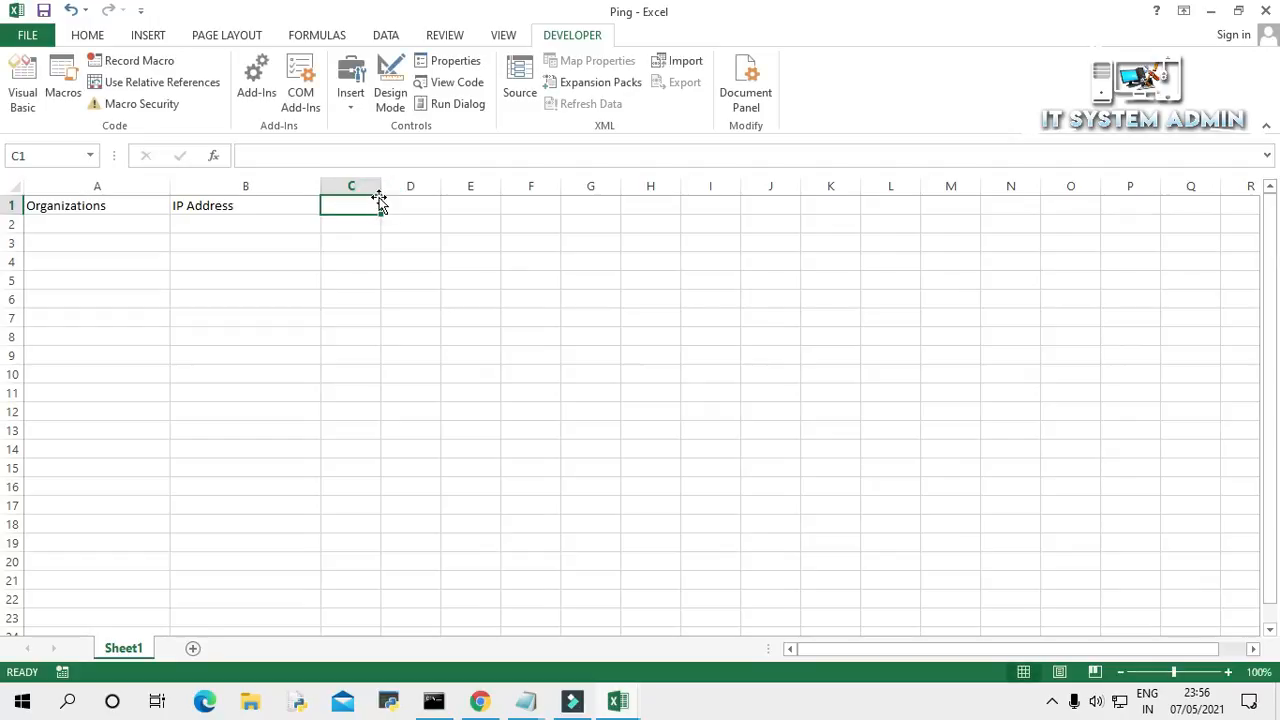
pyautogui.moveTo(379, 188); pyautogui.dragTo(466, 189)
pyautogui.write('Ping Status')
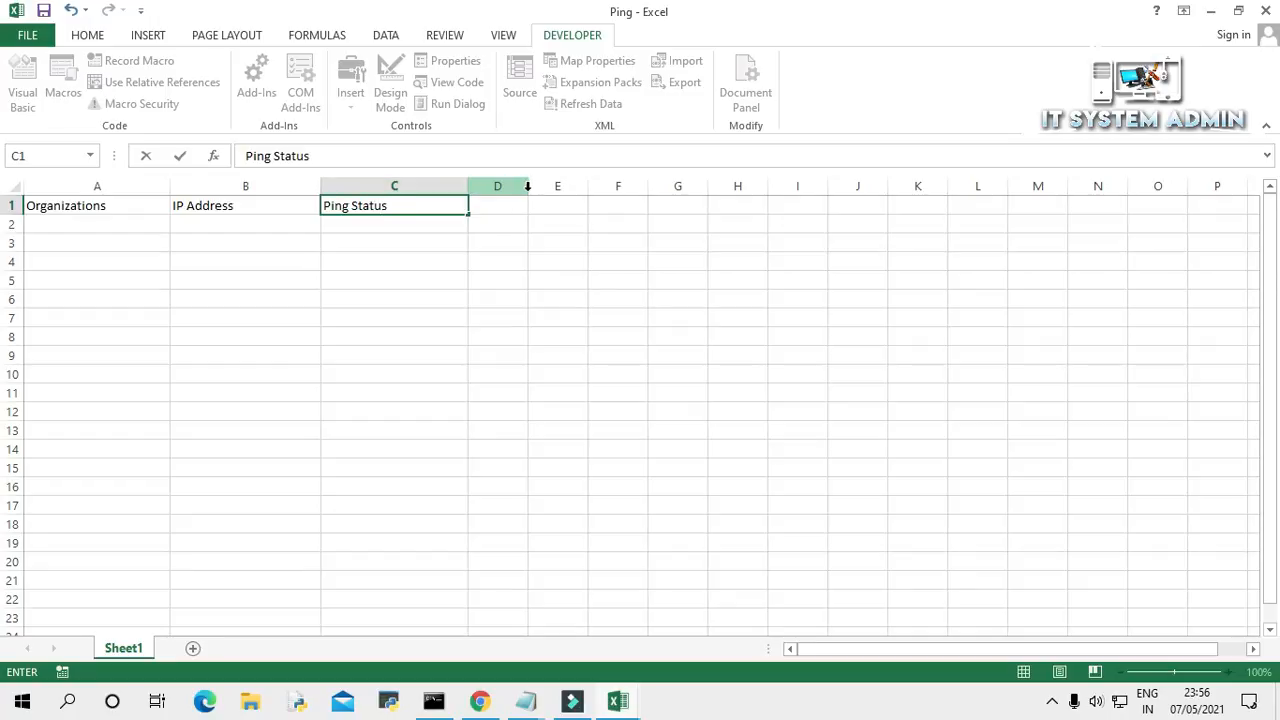
# - Widen column D and enter the header "Phone No." in cell D1
pyautogui.click(516, 185)
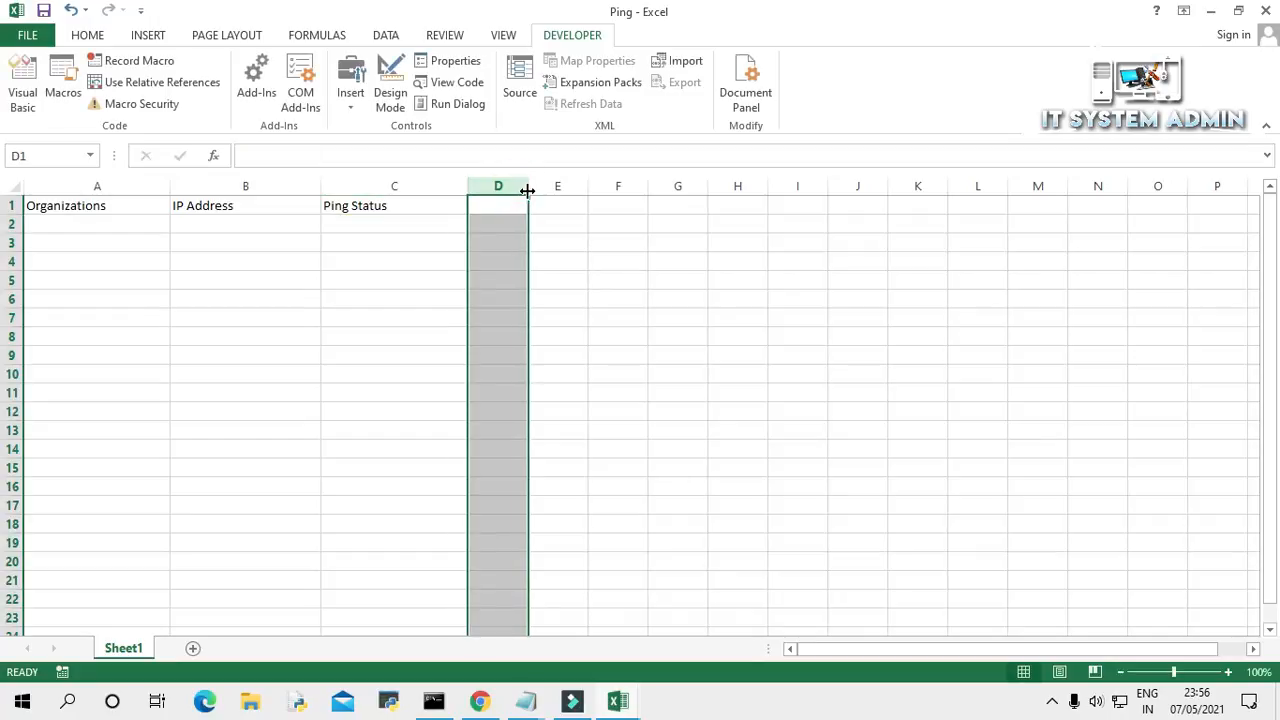
pyautogui.moveTo(528, 190); pyautogui.dragTo(613, 190)
pyautogui.click(571, 202)
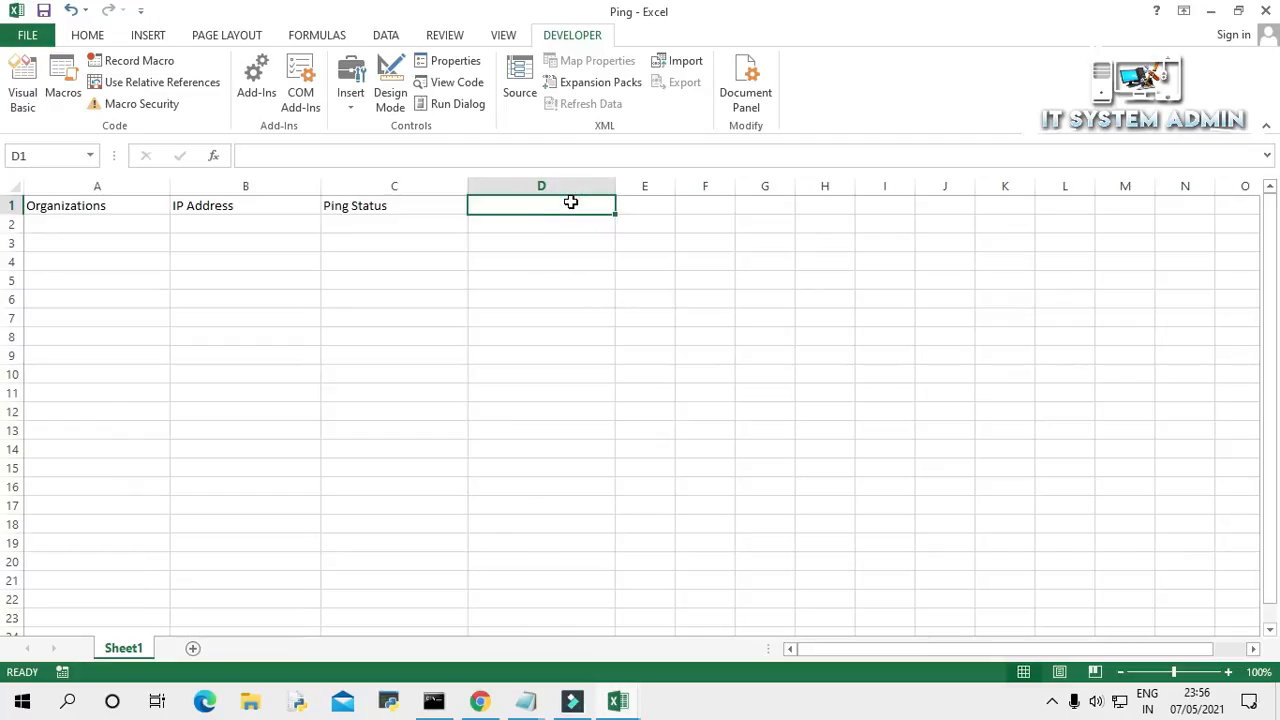
pyautogui.write('Phon')
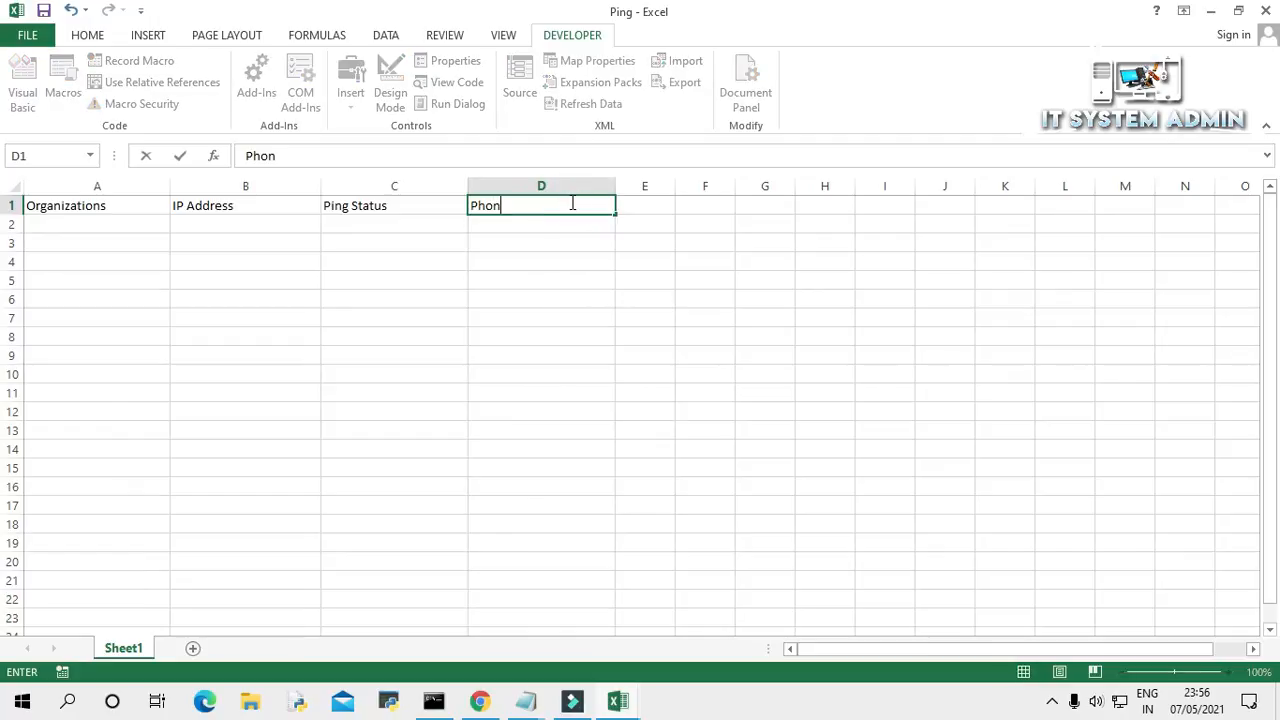
pyautogui.write('e No.')
# - Copy the organization name "IT System Admin" from the IP text file in Notepad into cell A2 of the worksheet
pyautogui.click(522, 705)
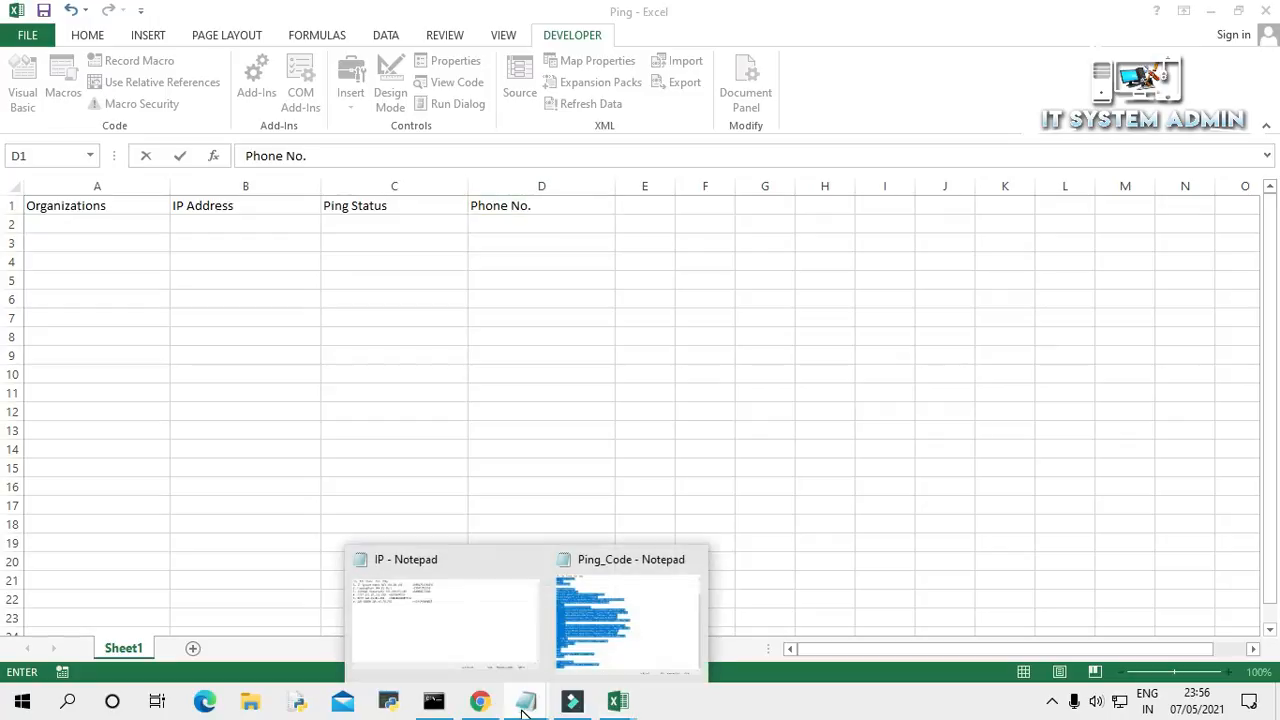
pyautogui.click(468, 632)
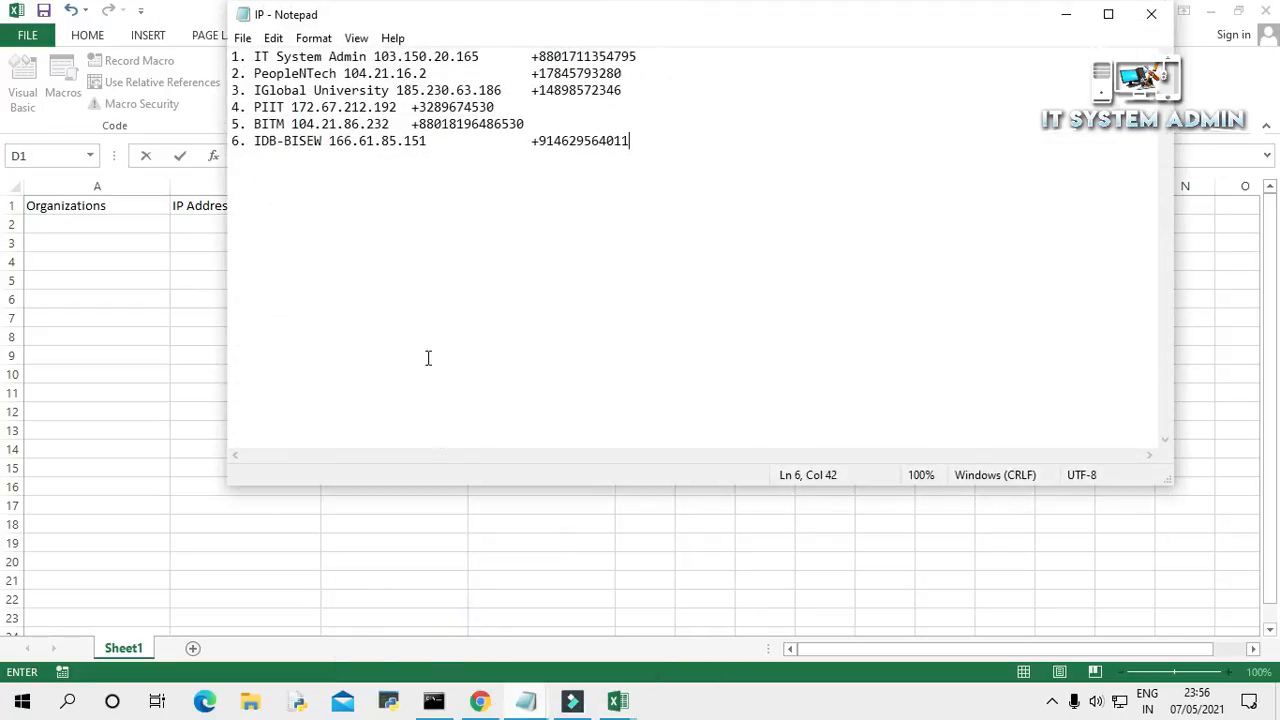
pyautogui.moveTo(368, 57); pyautogui.dragTo(253, 57)
pyautogui.hotkey('ctrl', 'c')
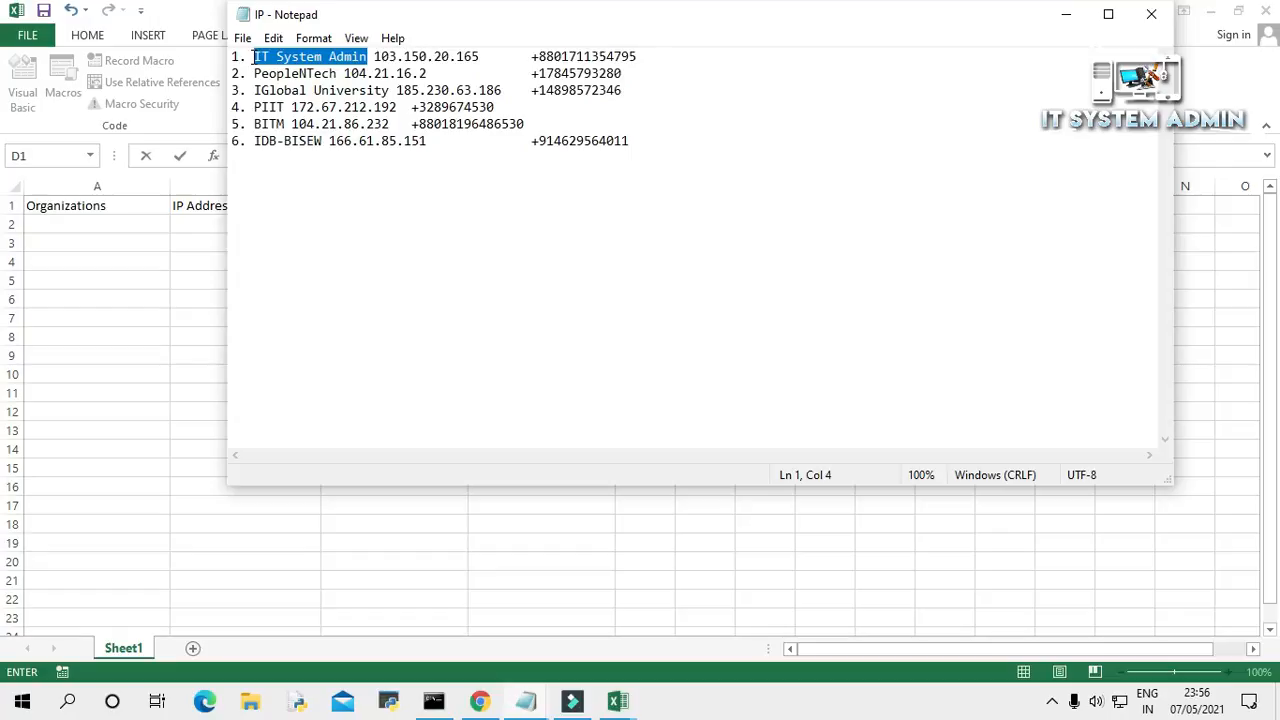
pyautogui.click(119, 224)
pyautogui.click(119, 224)
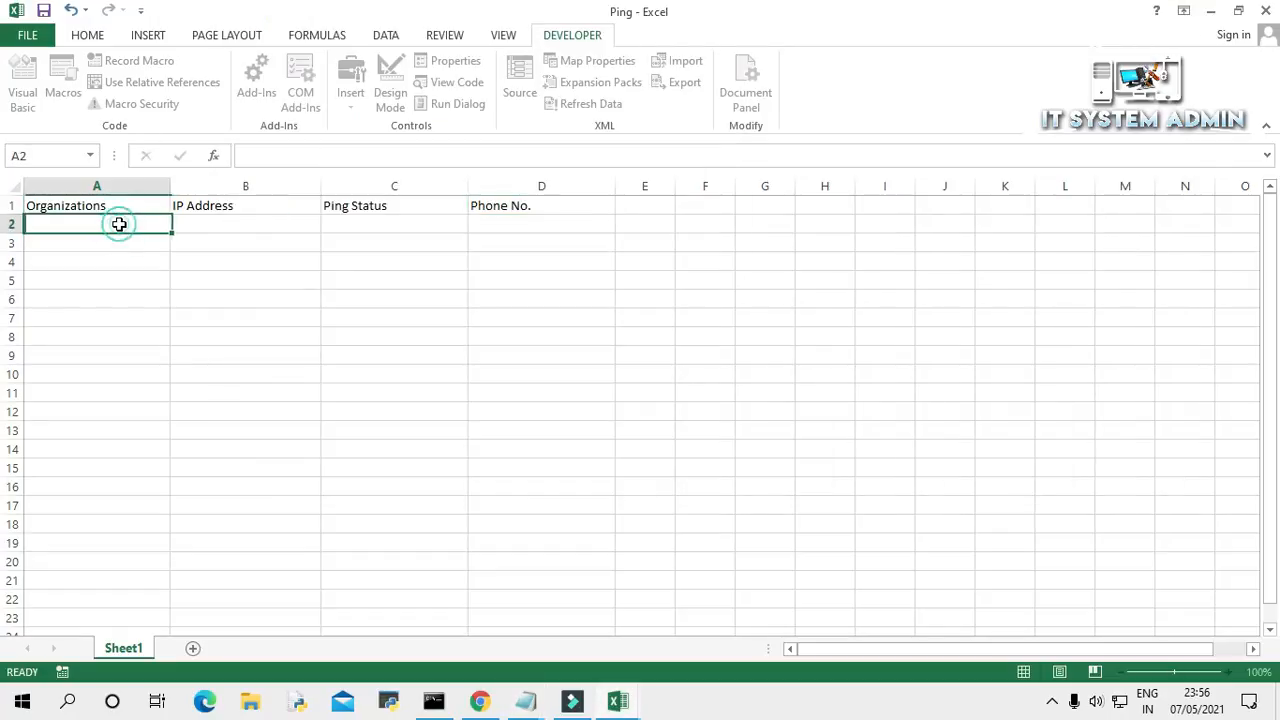
pyautogui.hotkey('ctrl', 'v')
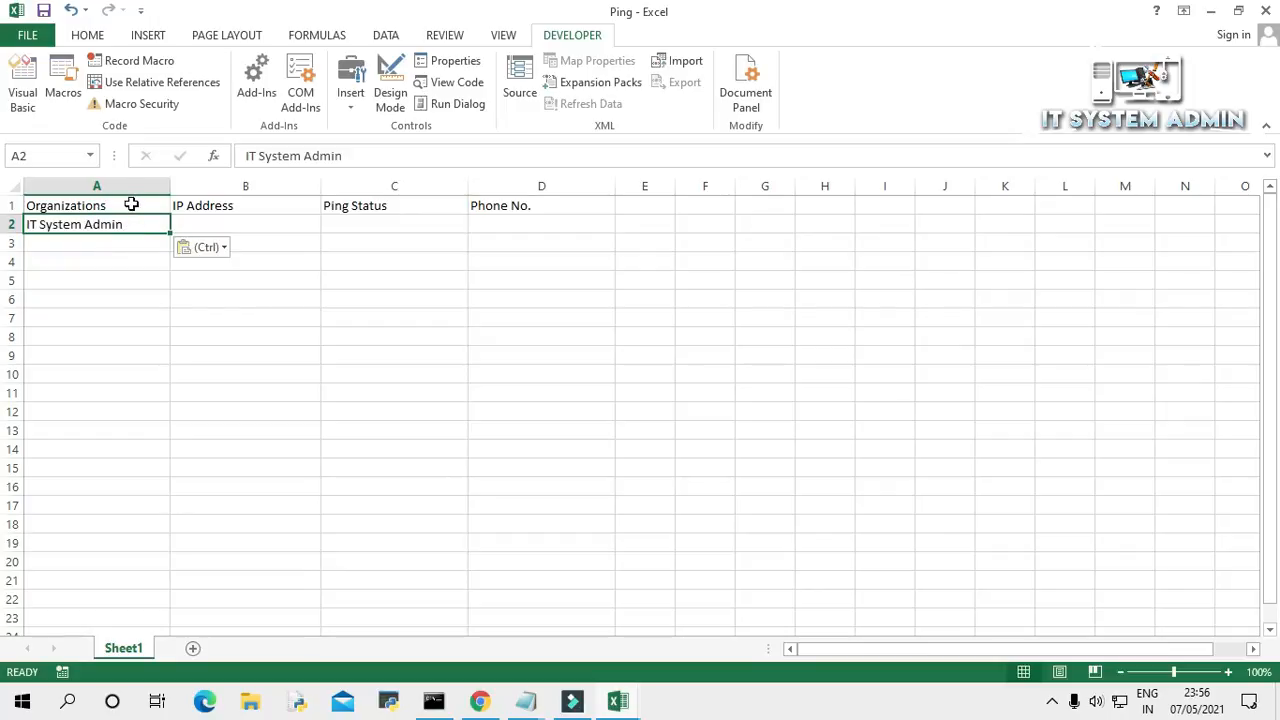
# - Make the four column headers in cells A1 to D1 bold
pyautogui.click(129, 203)
pyautogui.moveTo(161, 204); pyautogui.dragTo(476, 206)
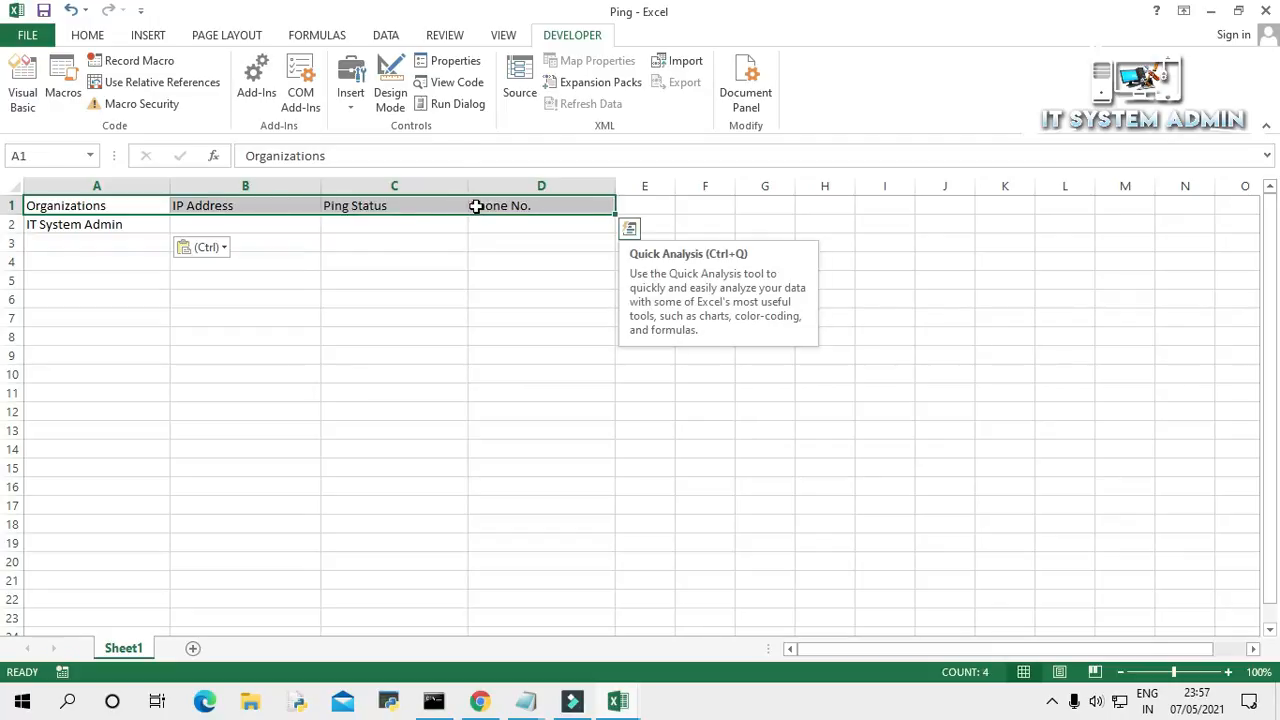
pyautogui.click(87, 36)
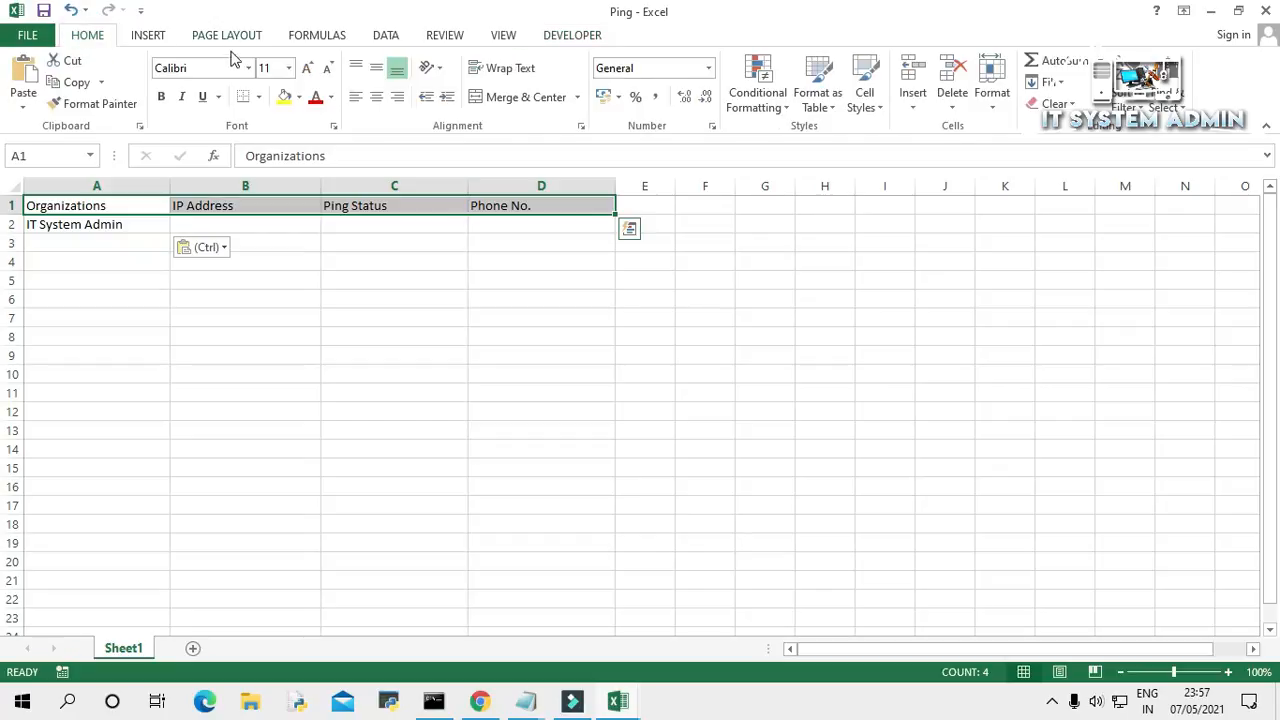
pyautogui.click(162, 97)
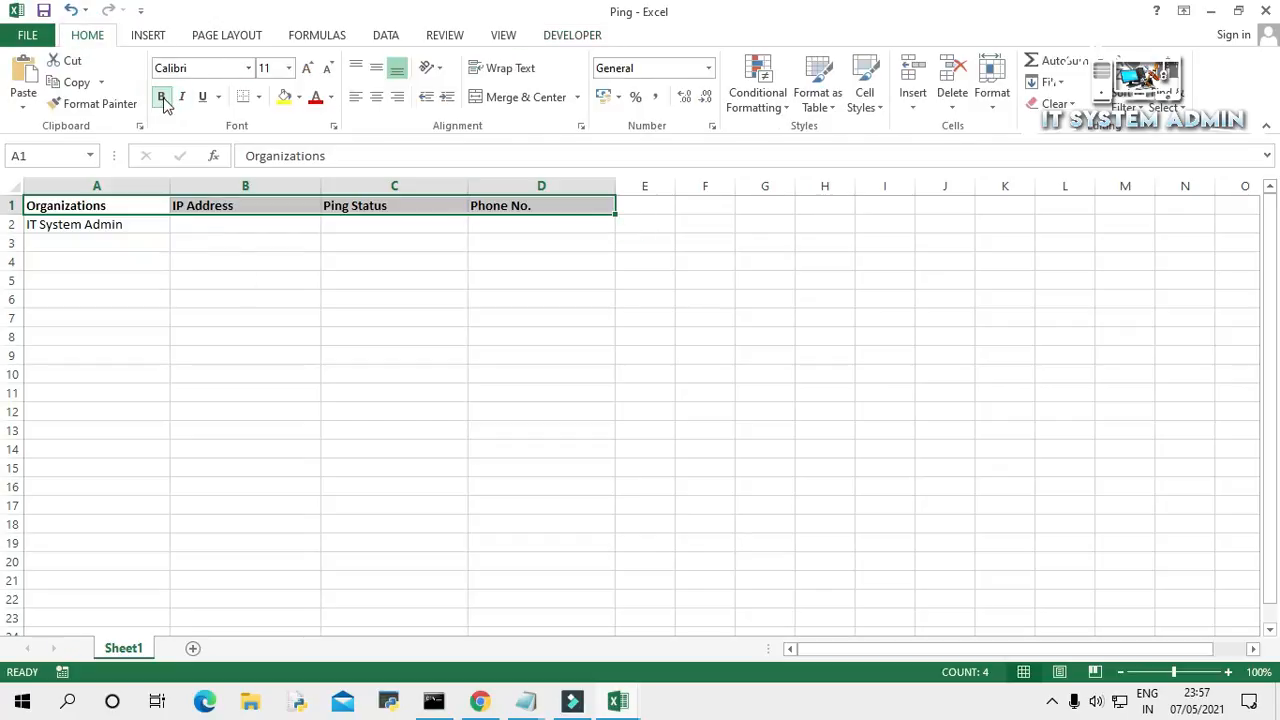
pyautogui.click(139, 238)
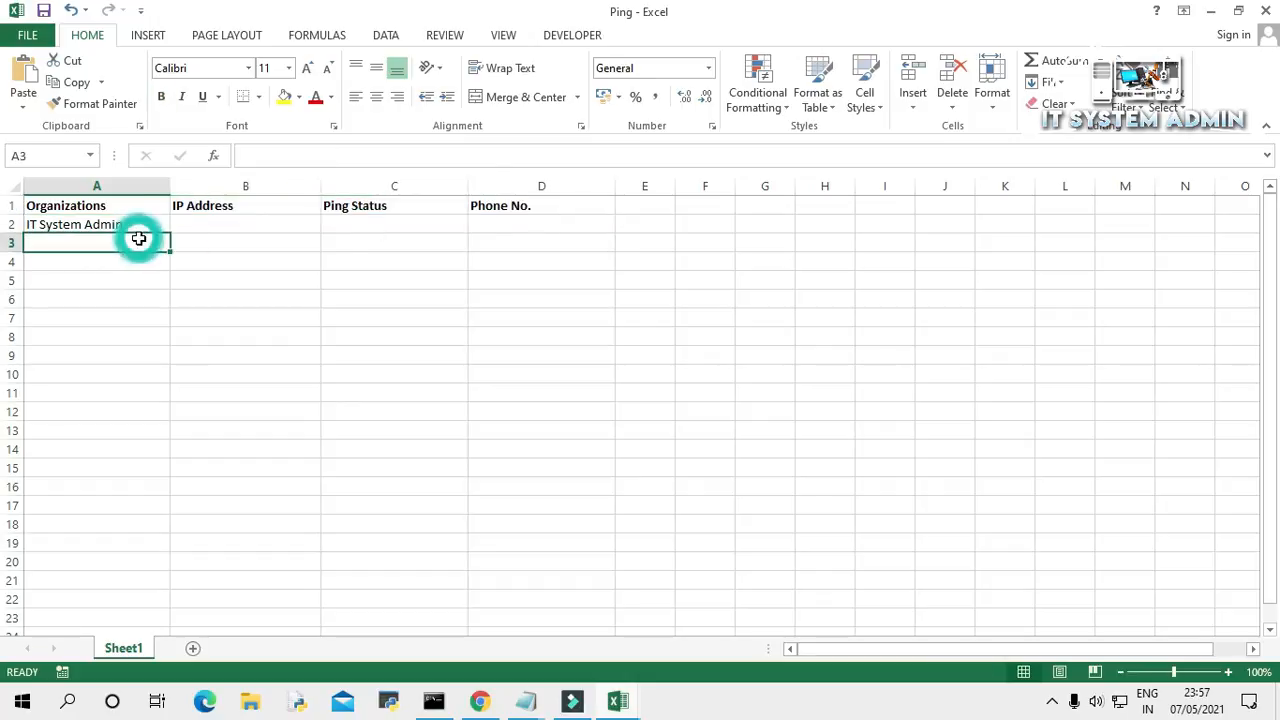
# - Copy IT System Admin's IP address 103.150.20.165 from the IP text file in Notepad into cell B2 of the worksheet
pyautogui.click(512, 706)
pyautogui.click(461, 609)
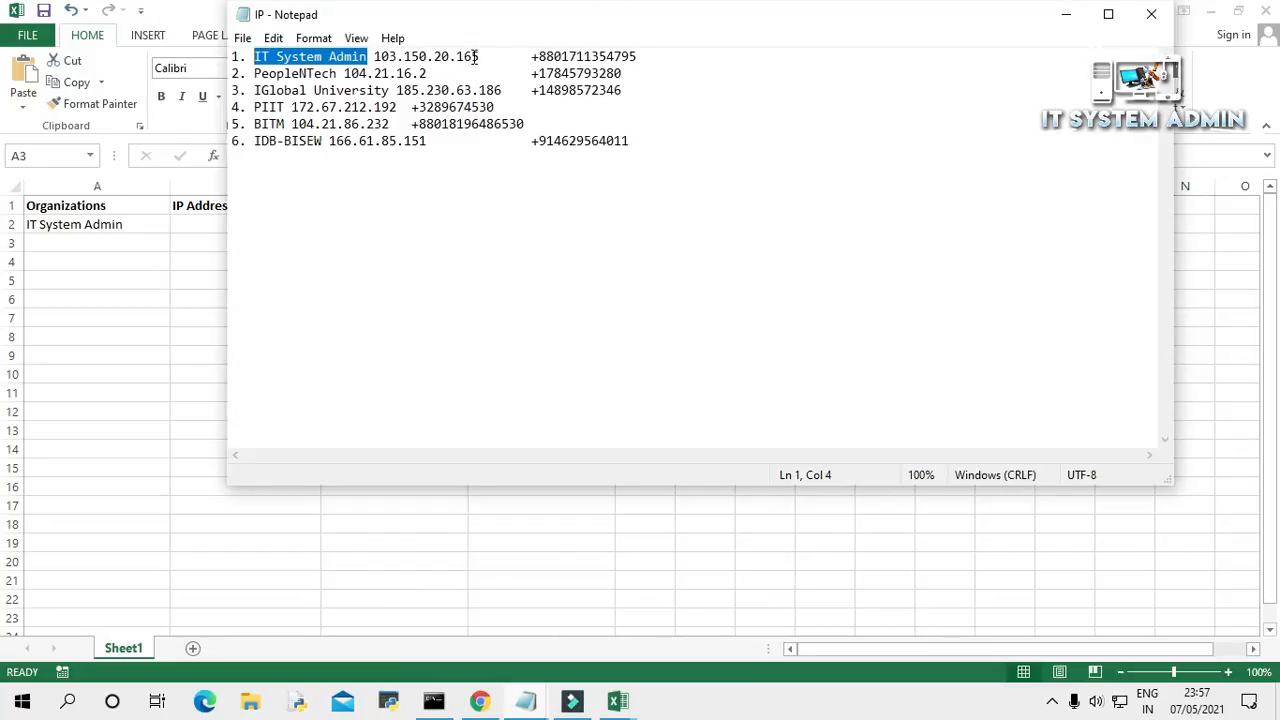
pyautogui.moveTo(481, 56); pyautogui.dragTo(376, 60)
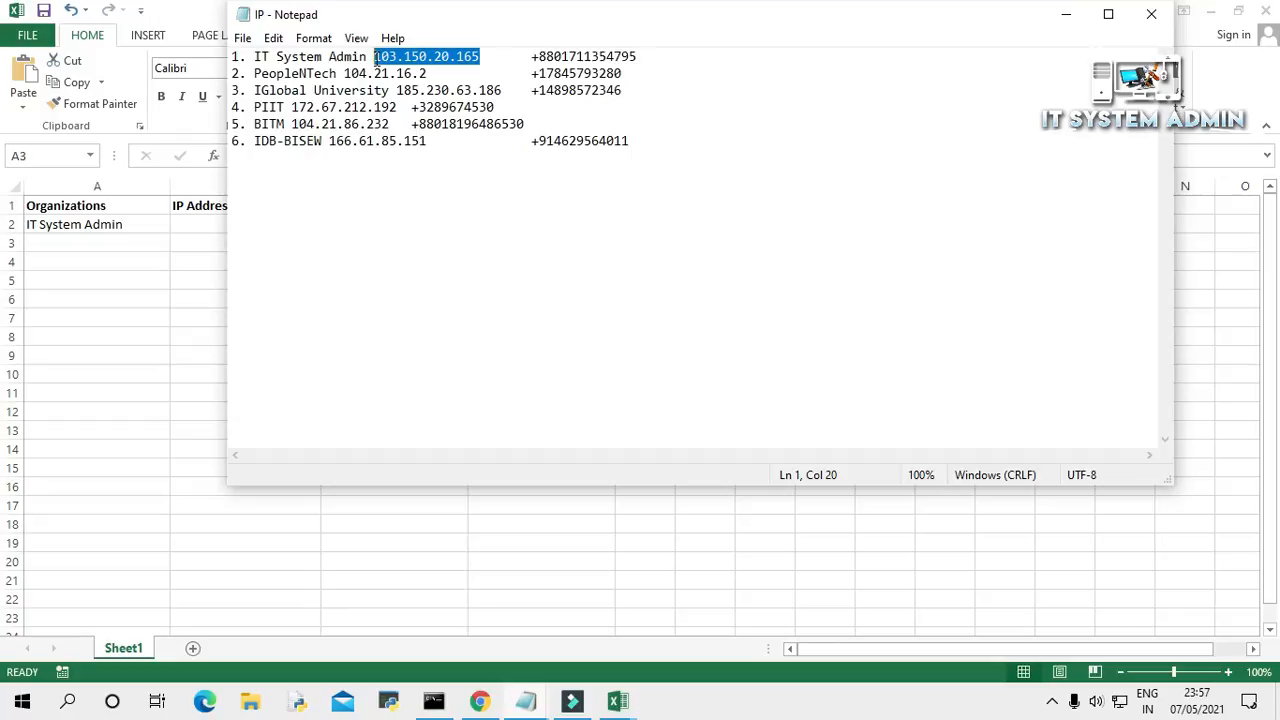
pyautogui.rightClick(401, 57)
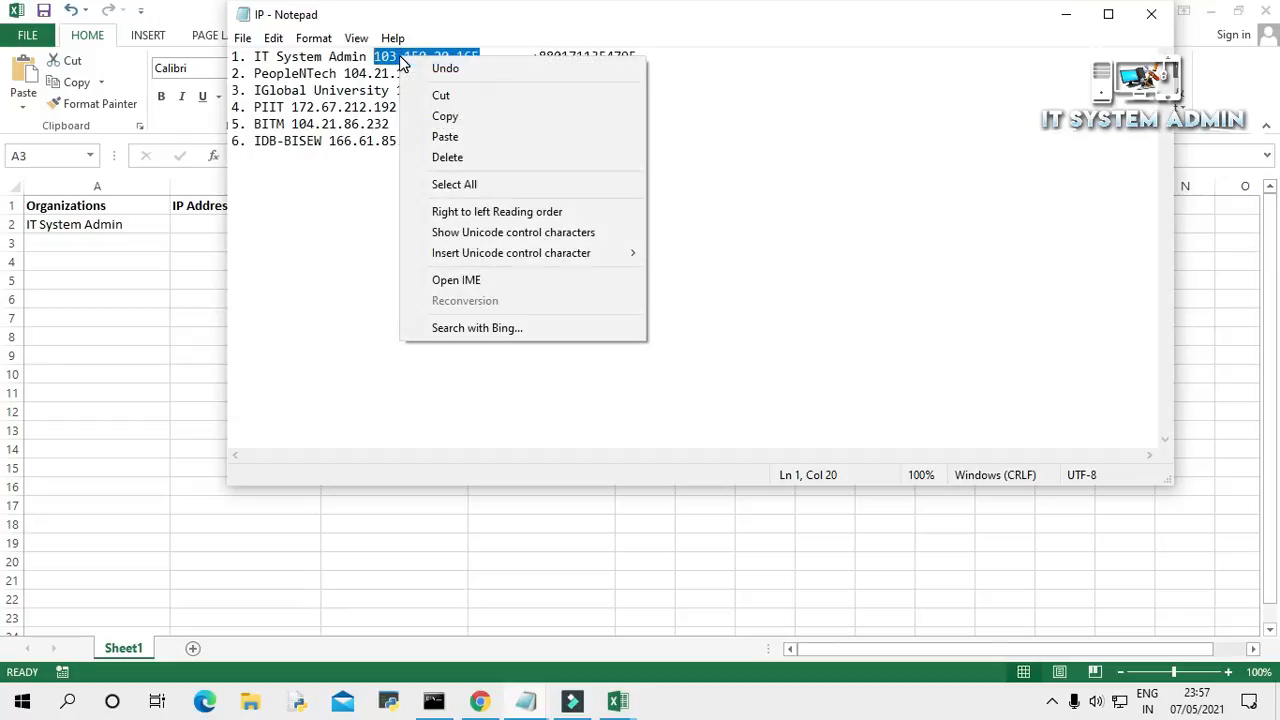
pyautogui.click(446, 117)
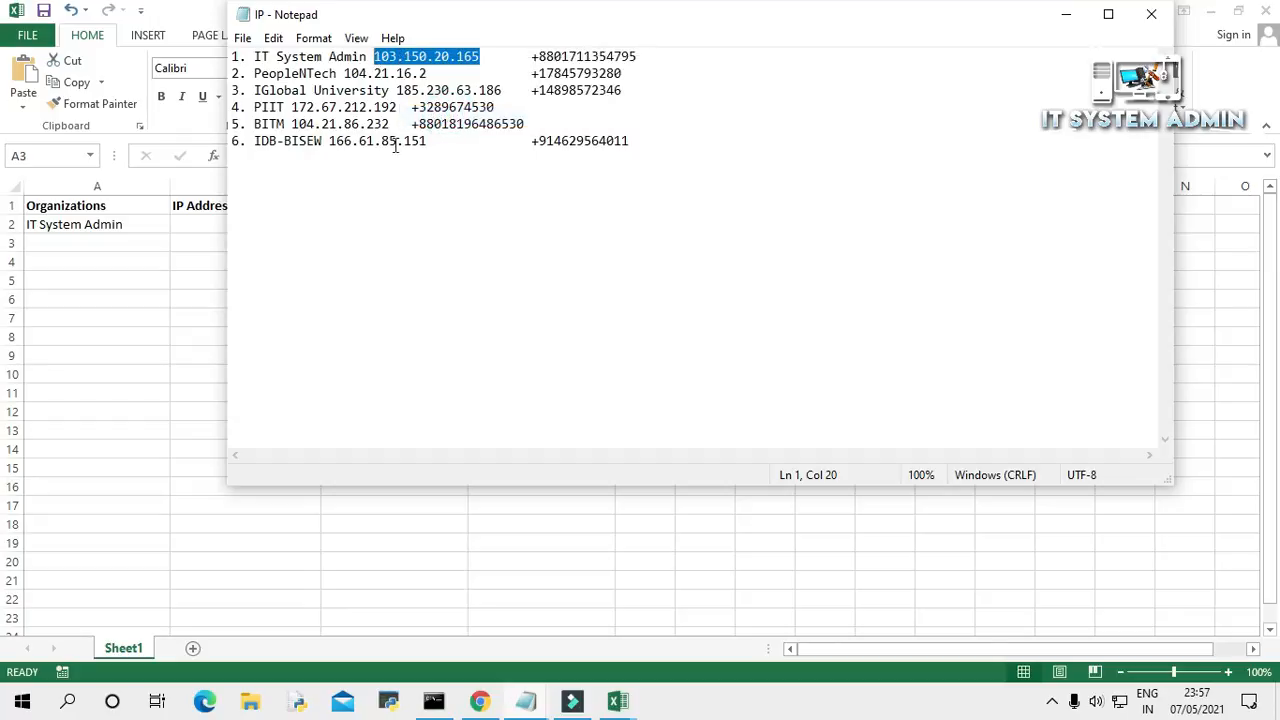
pyautogui.click(189, 218)
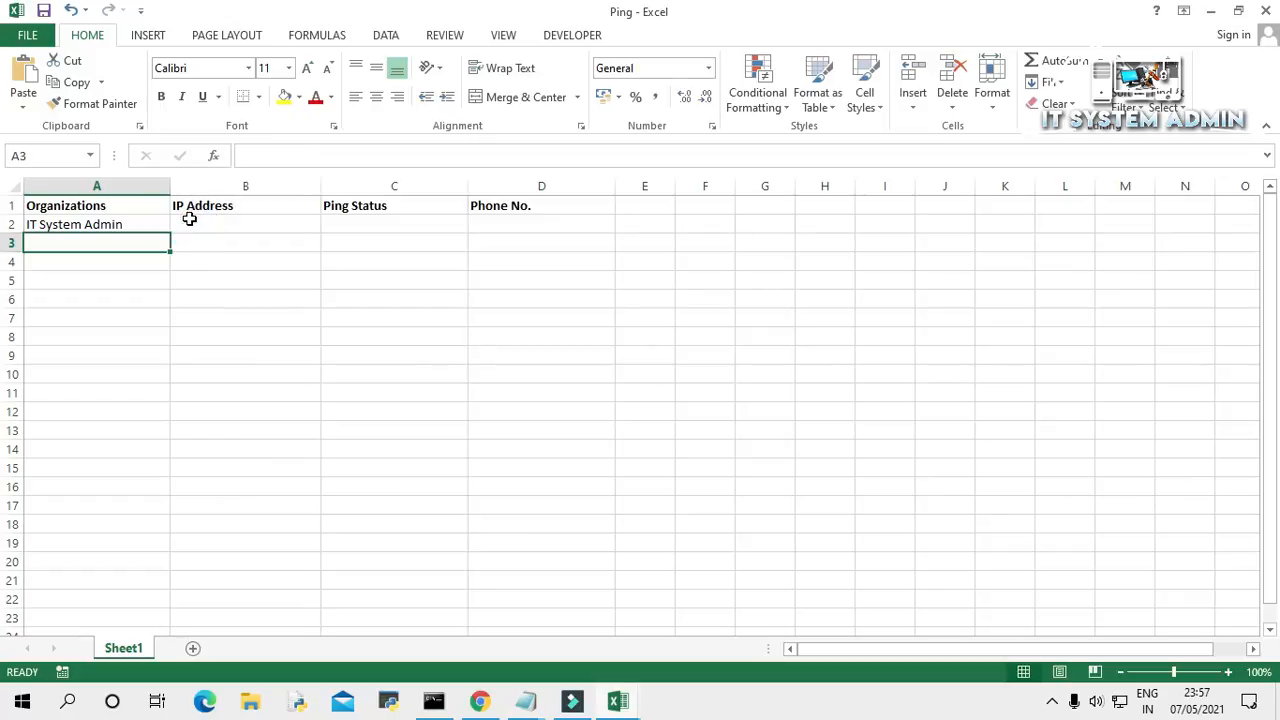
pyautogui.click(189, 218)
pyautogui.hotkey('ctrl', 'v')
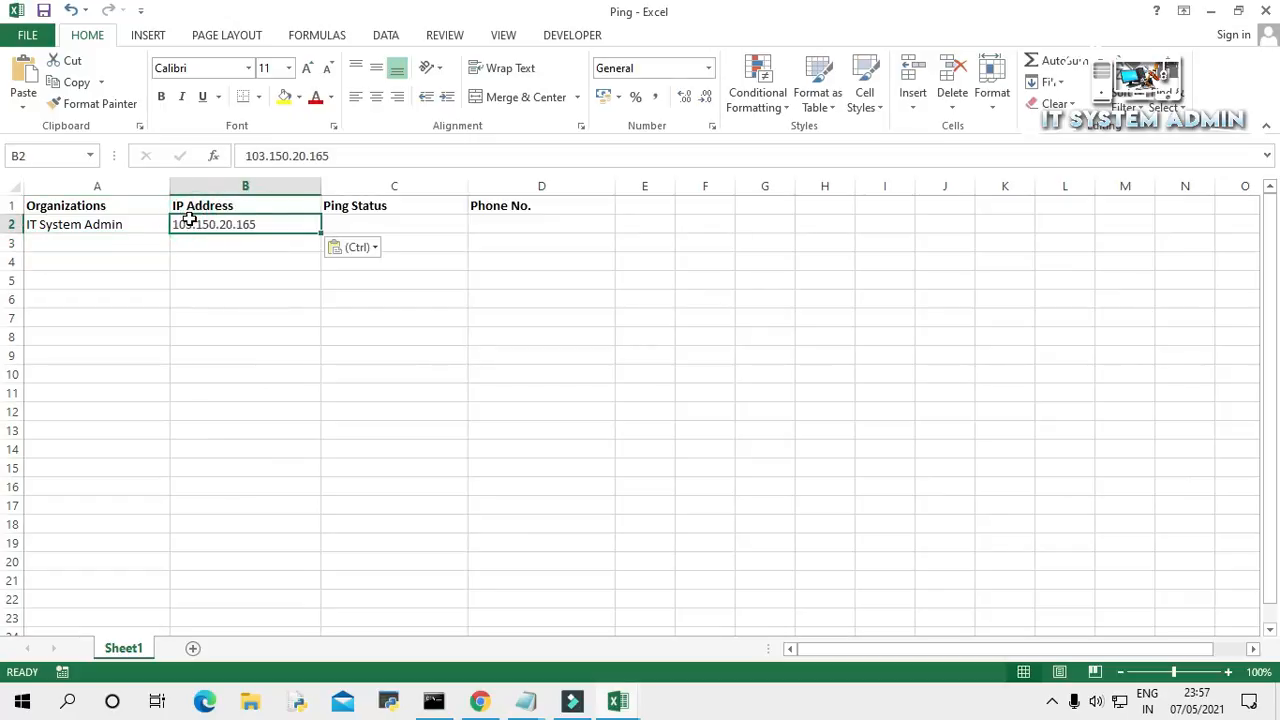
pyautogui.click(522, 703)
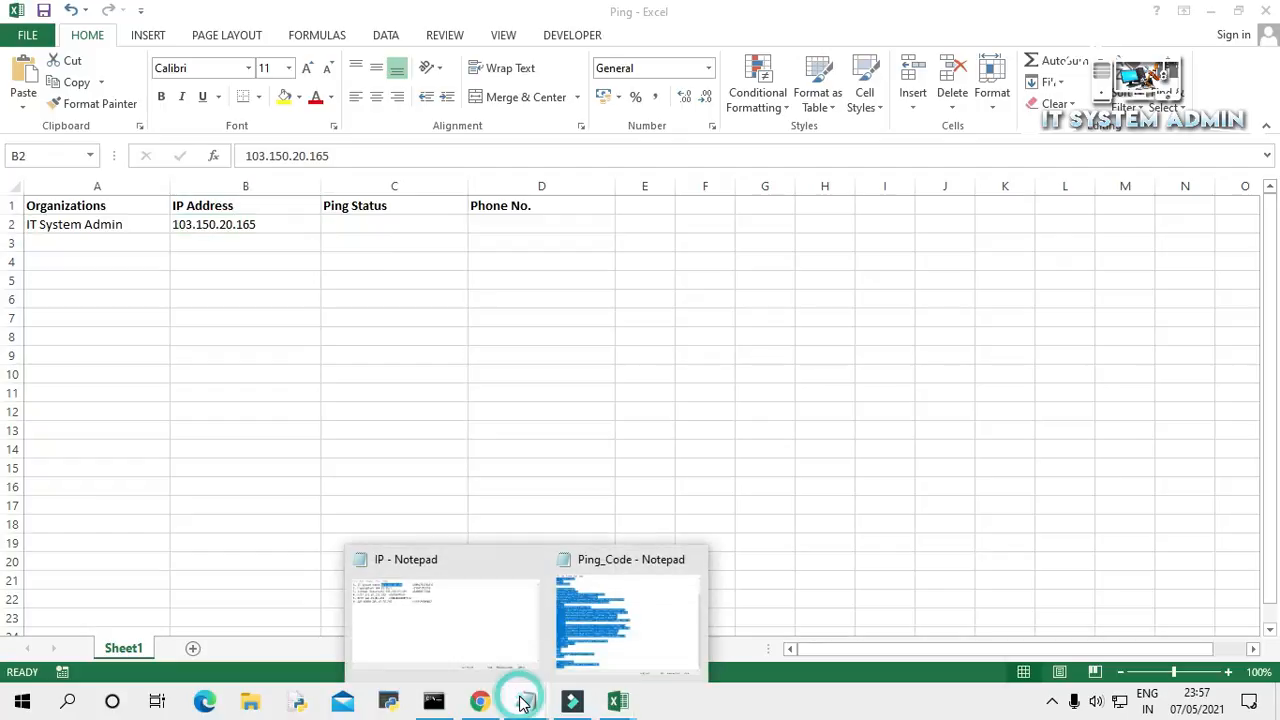
pyautogui.click(518, 628)
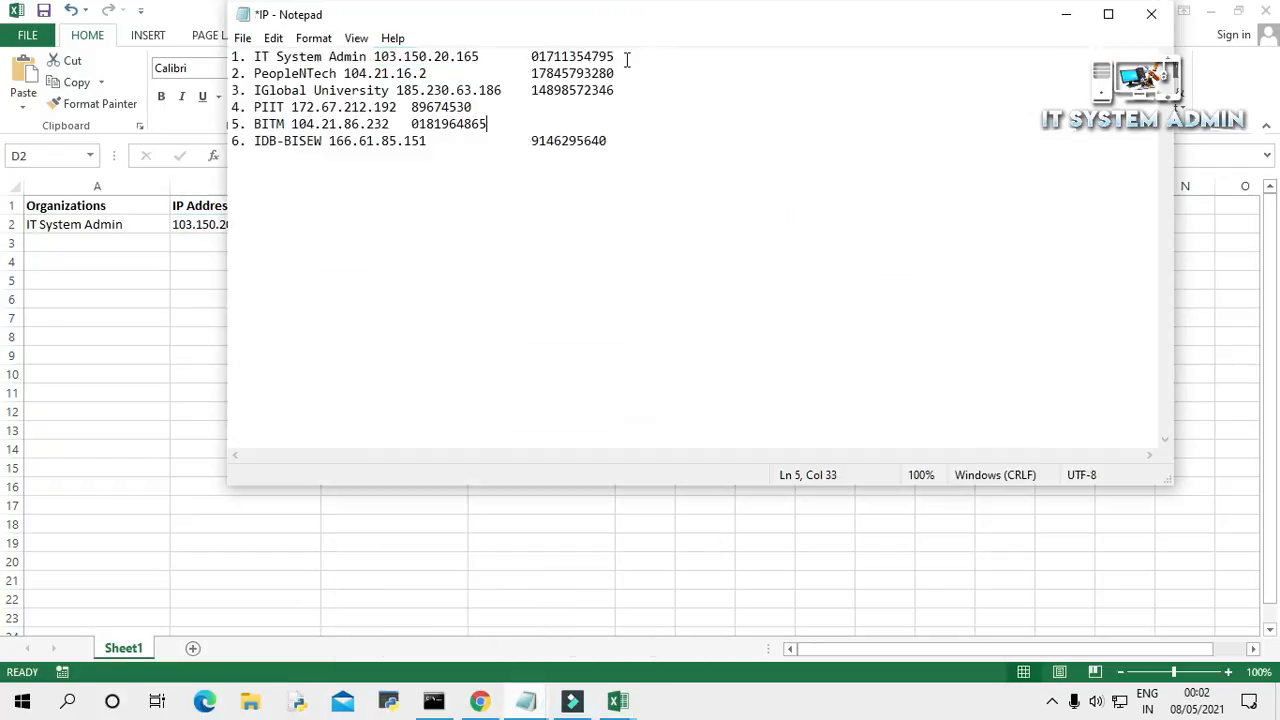
pyautogui.moveTo(626, 54); pyautogui.dragTo(533, 60)
pyautogui.rightClick(553, 57)
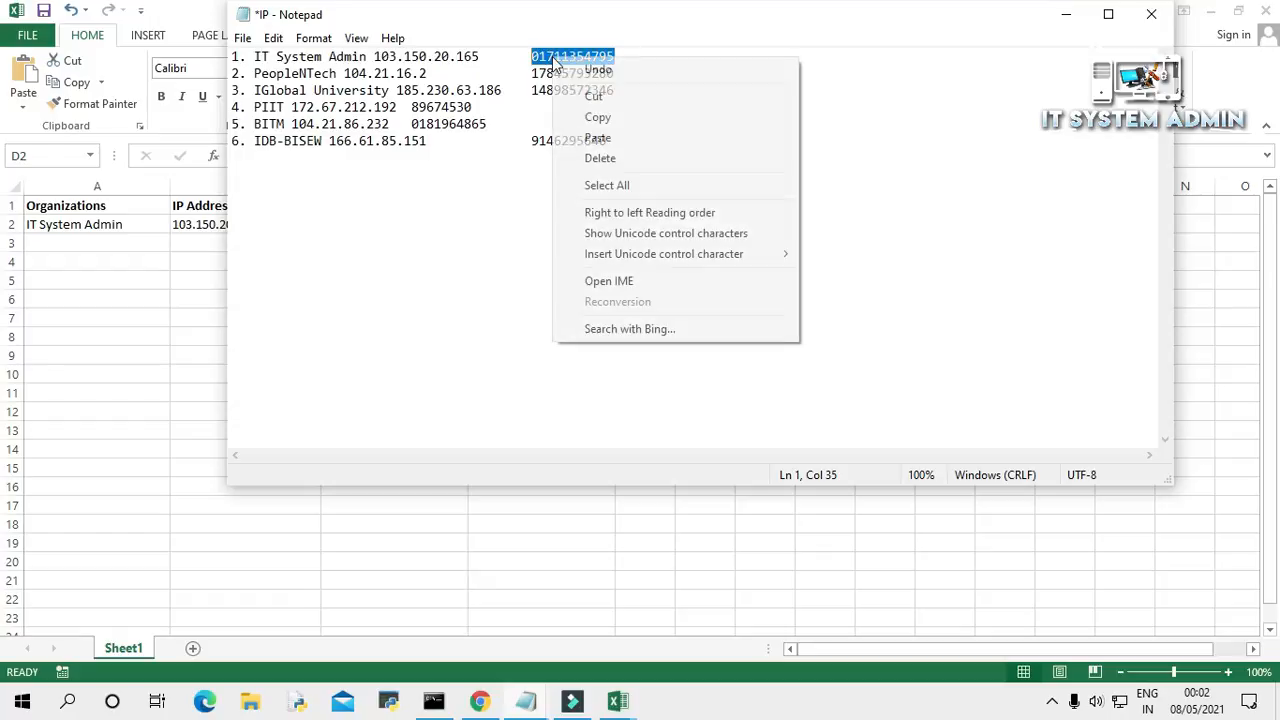
pyautogui.click(592, 118)
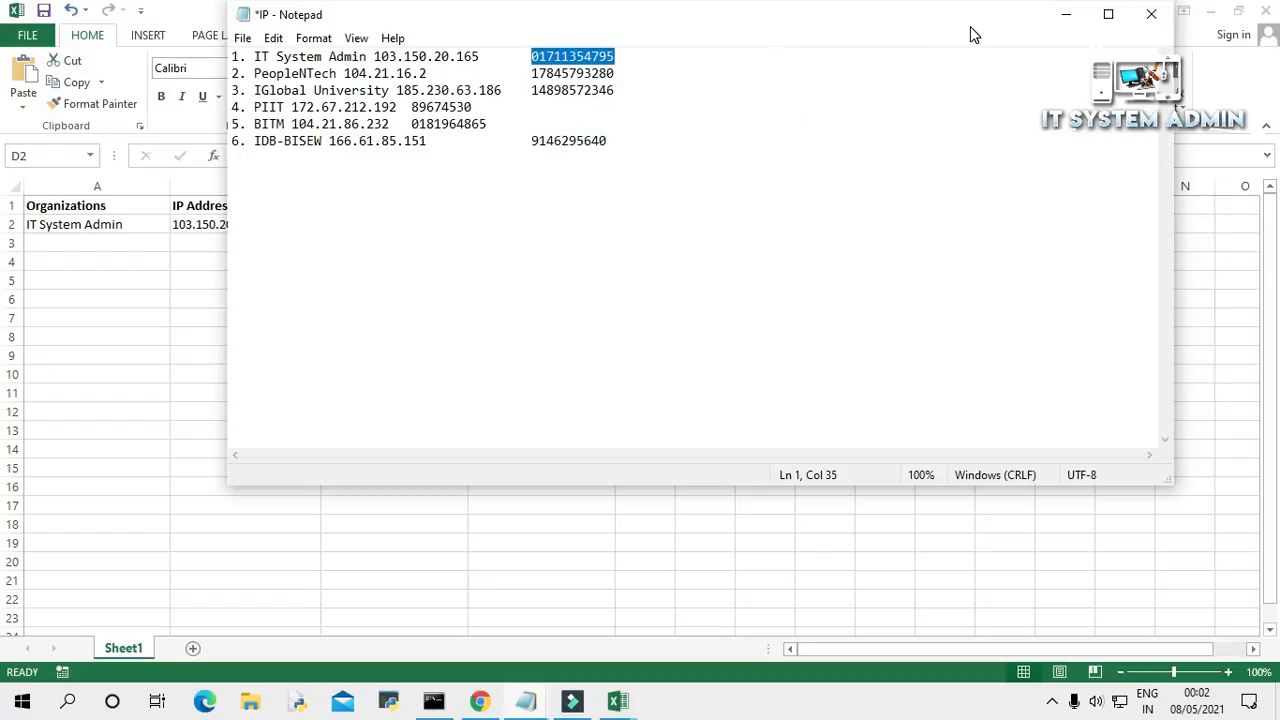
pyautogui.click(1066, 16)
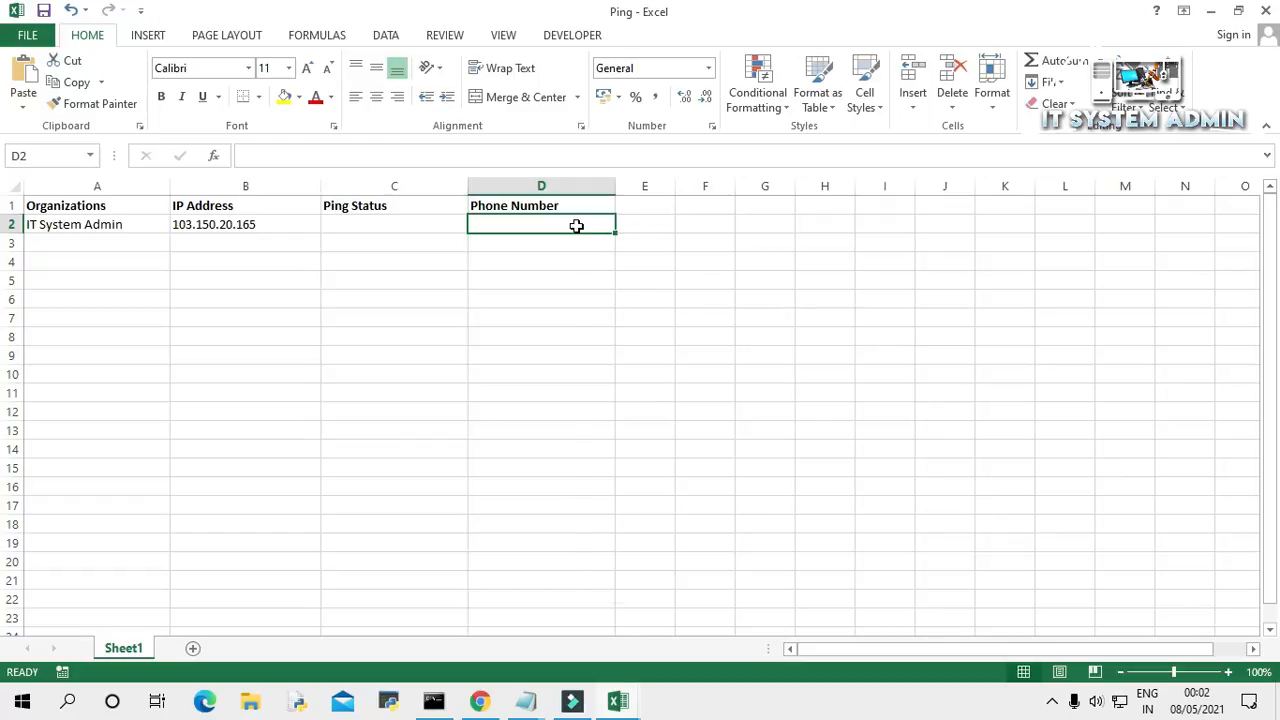
pyautogui.rightClick(576, 227)
pyautogui.click(617, 311)
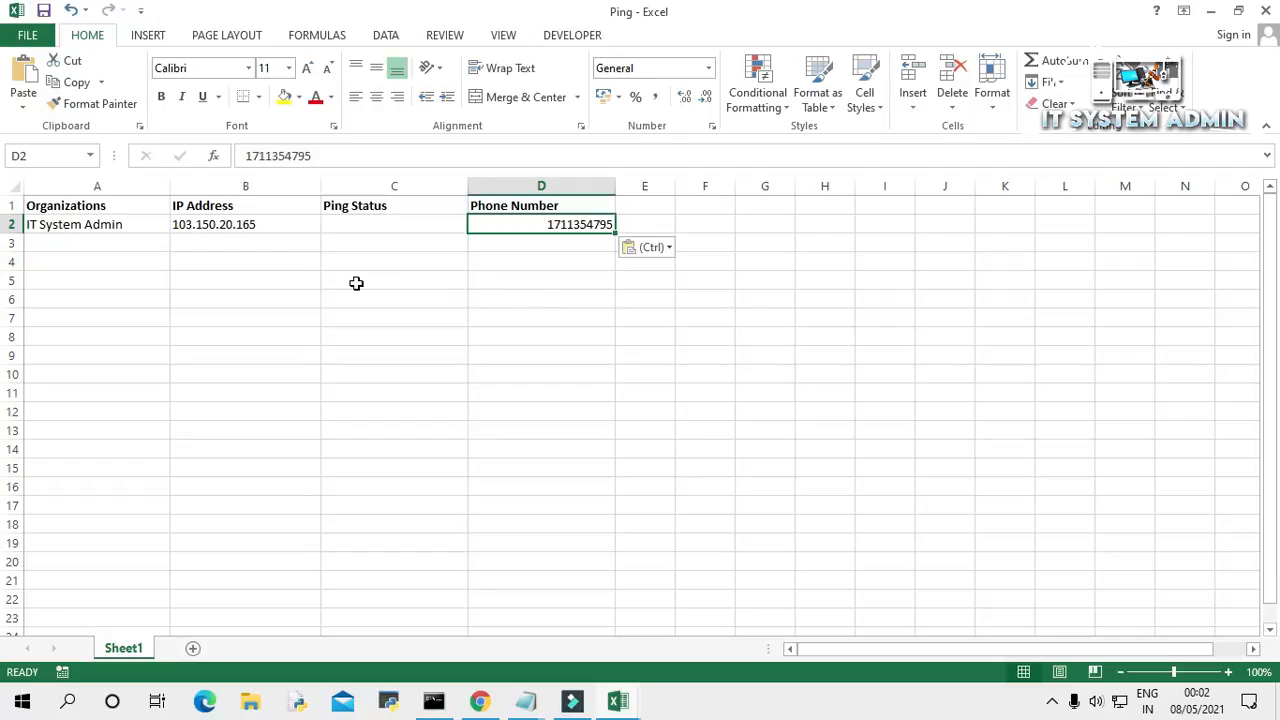
# - Copy the organization name "PeopleNTech" from the IP text file in Notepad into cell A3 of the worksheet
pyautogui.click(530, 697)
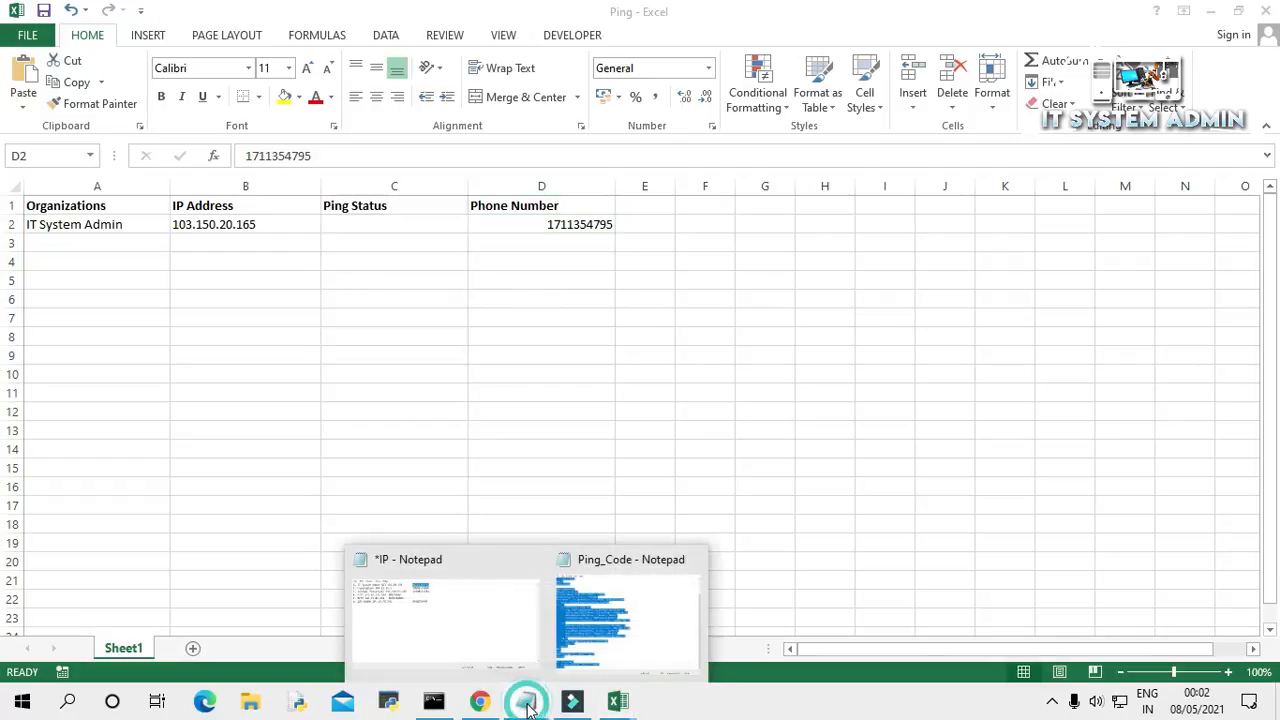
pyautogui.click(474, 648)
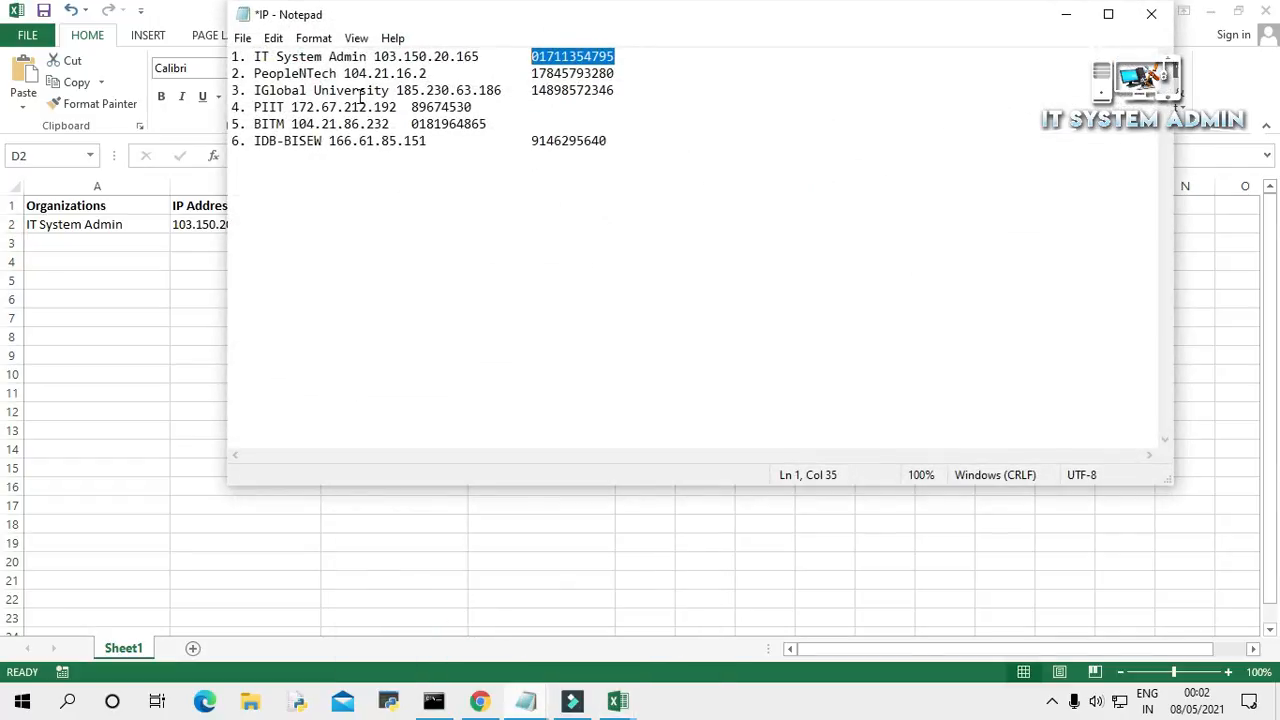
pyautogui.moveTo(339, 74); pyautogui.dragTo(254, 74)
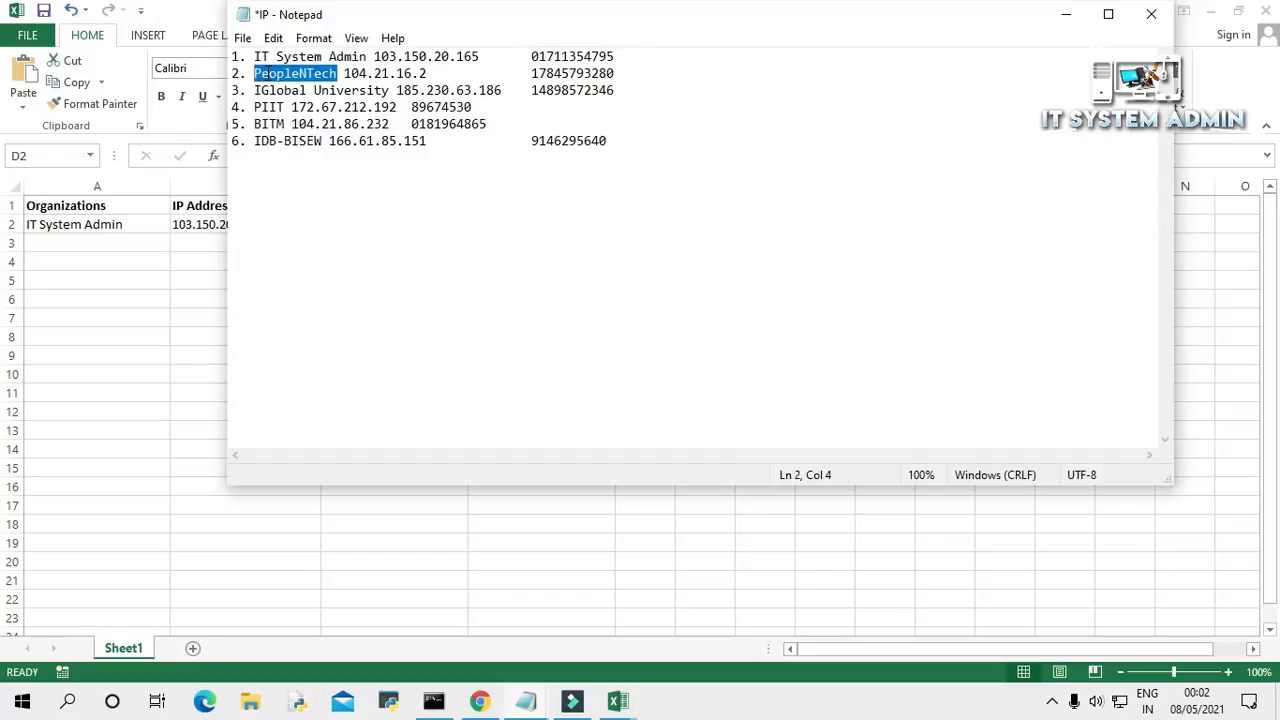
pyautogui.rightClick(267, 73)
pyautogui.click(303, 133)
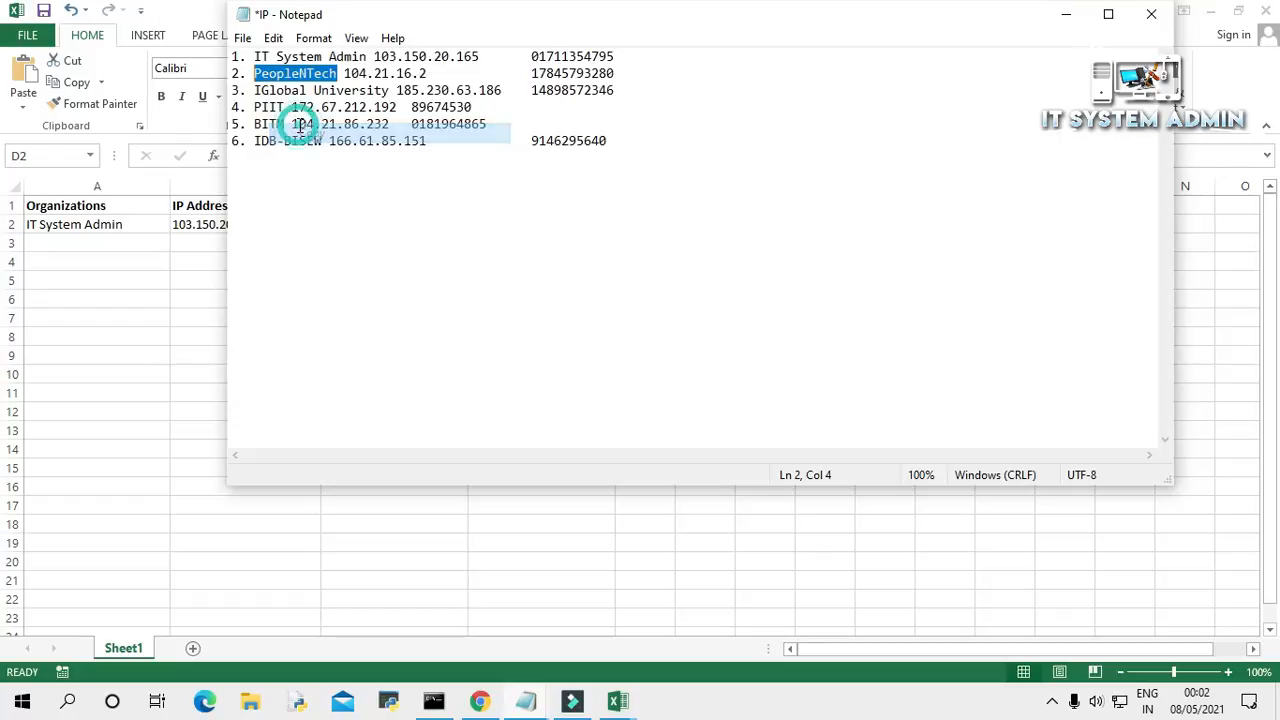
pyautogui.click(120, 242)
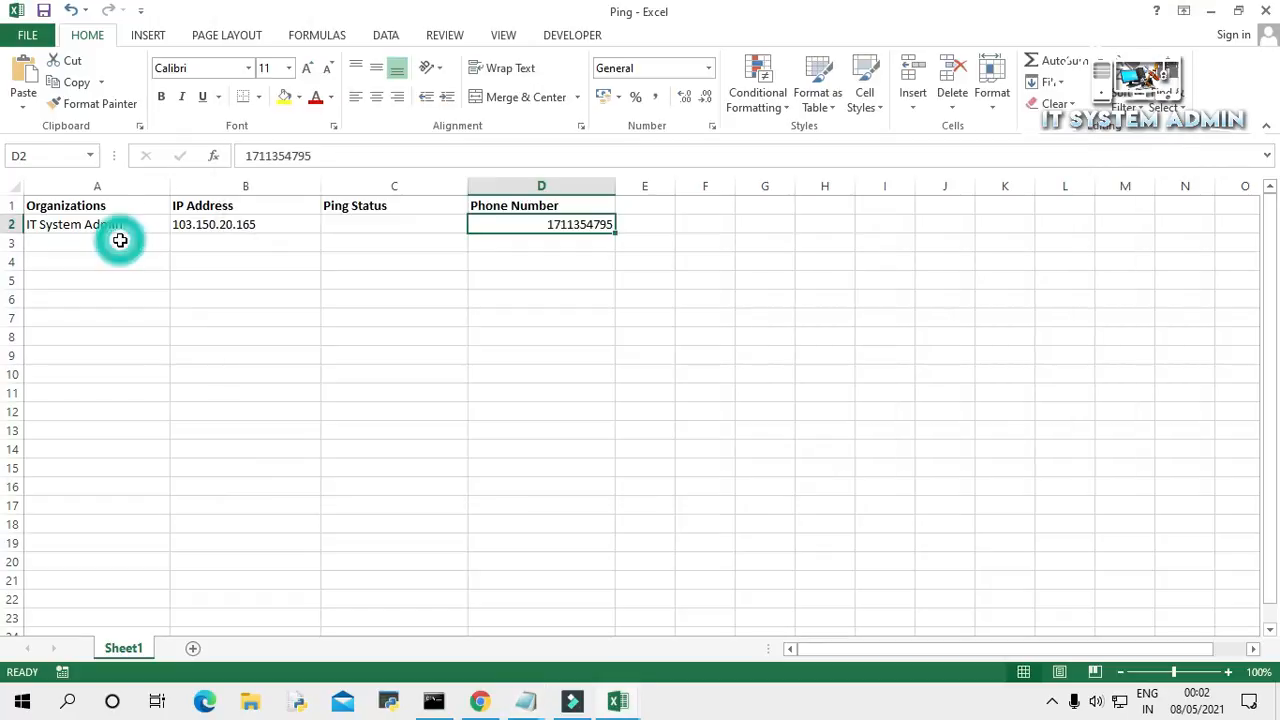
pyautogui.click(120, 242)
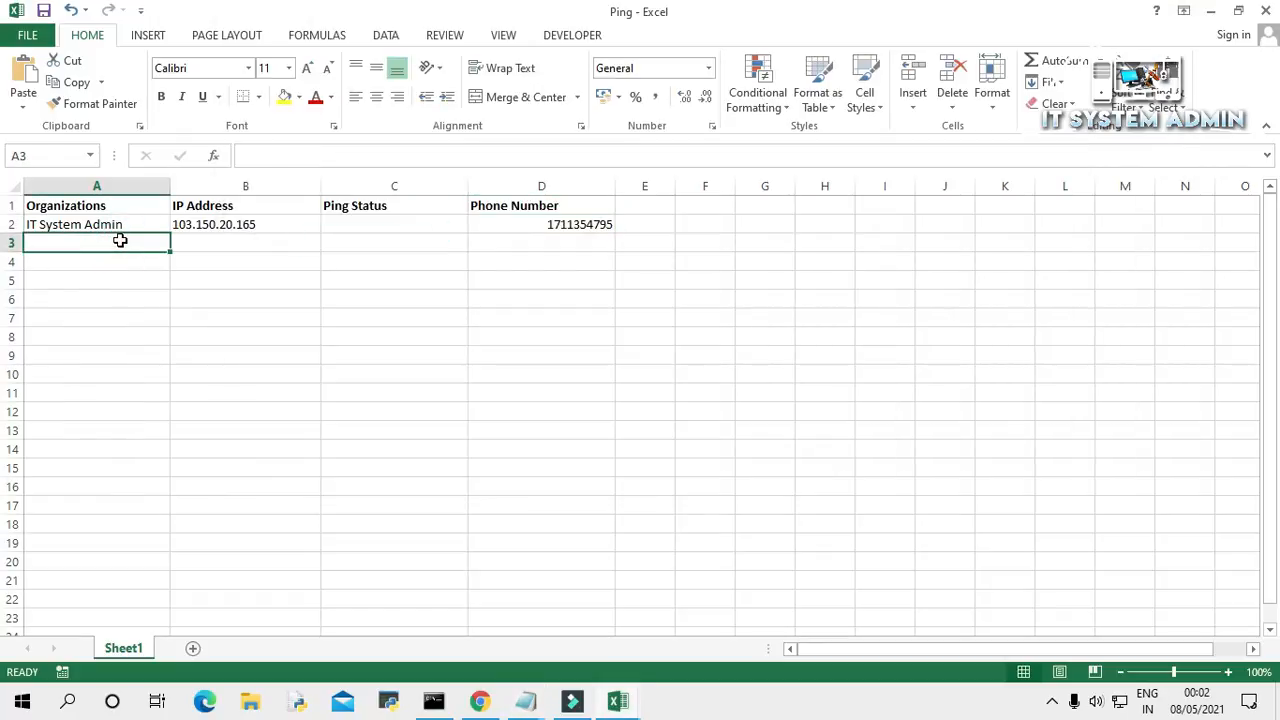
pyautogui.hotkey('ctrl', 'v')
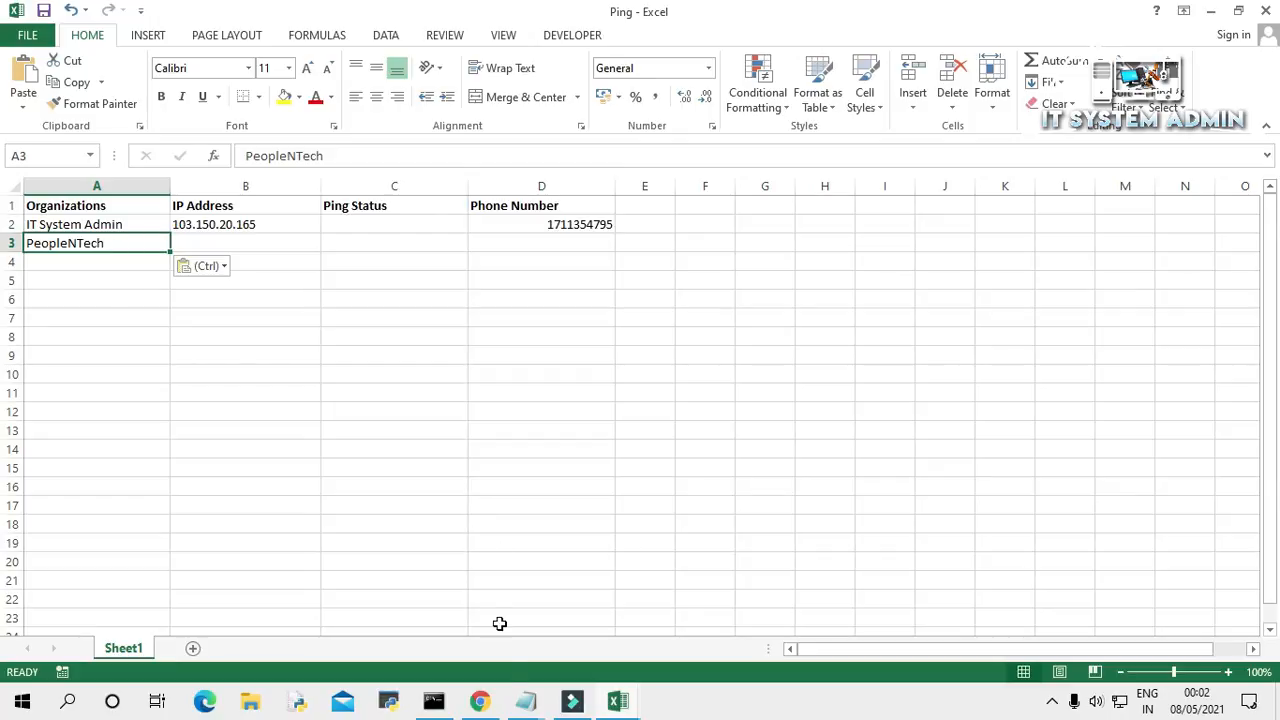
# - Copy PeopleNTech's IP address 104.21.16.2 from the IP text file in Notepad into cell B3 of the worksheet
pyautogui.click(516, 701)
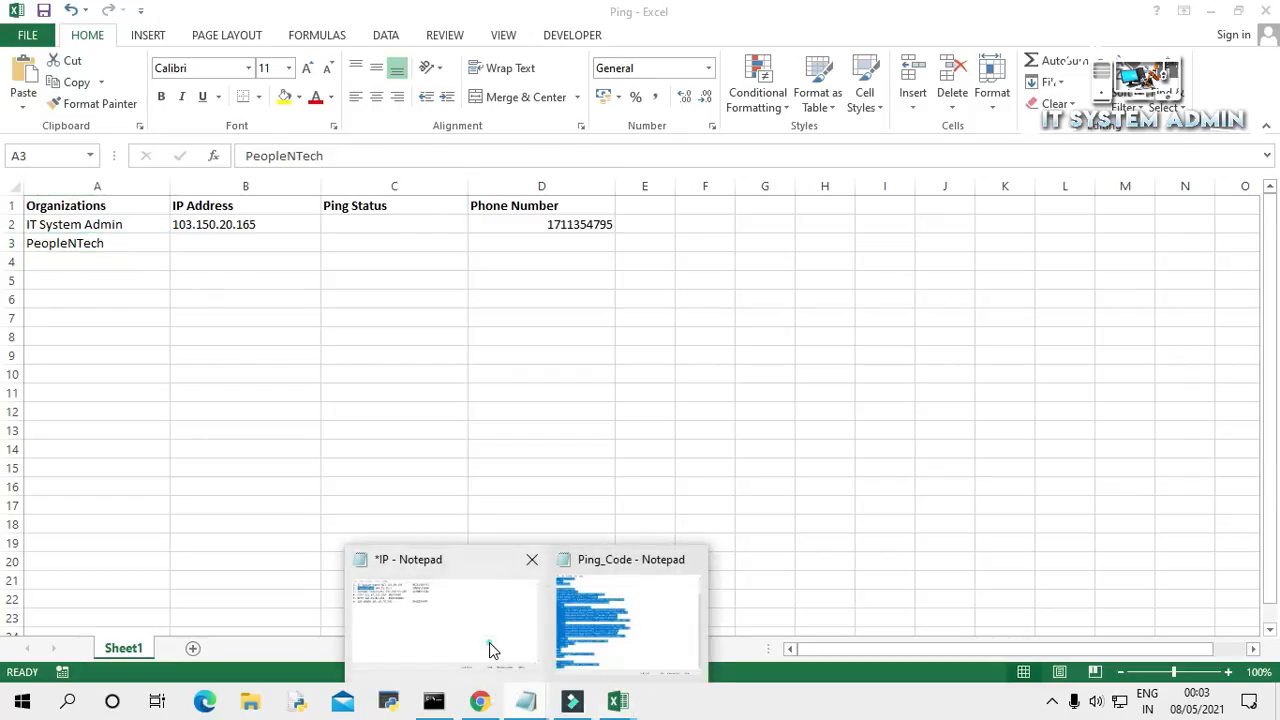
pyautogui.click(490, 648)
pyautogui.moveTo(431, 73); pyautogui.dragTo(350, 77)
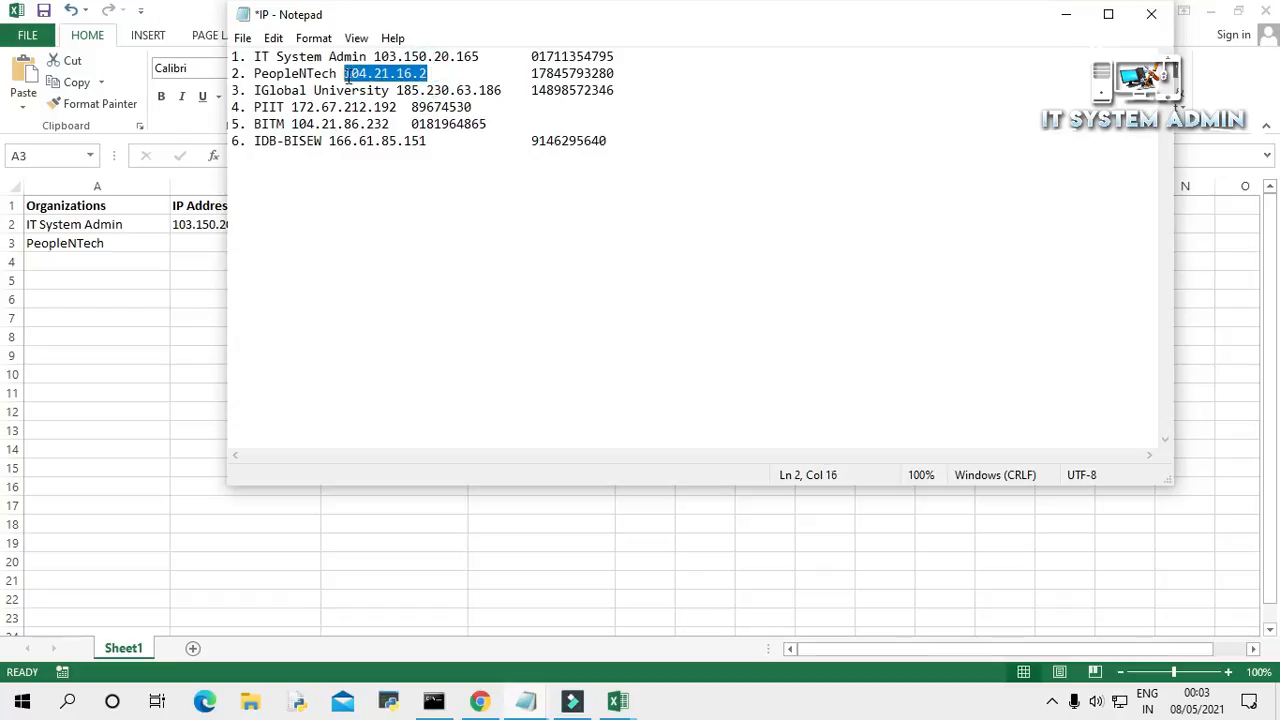
pyautogui.rightClick(360, 77)
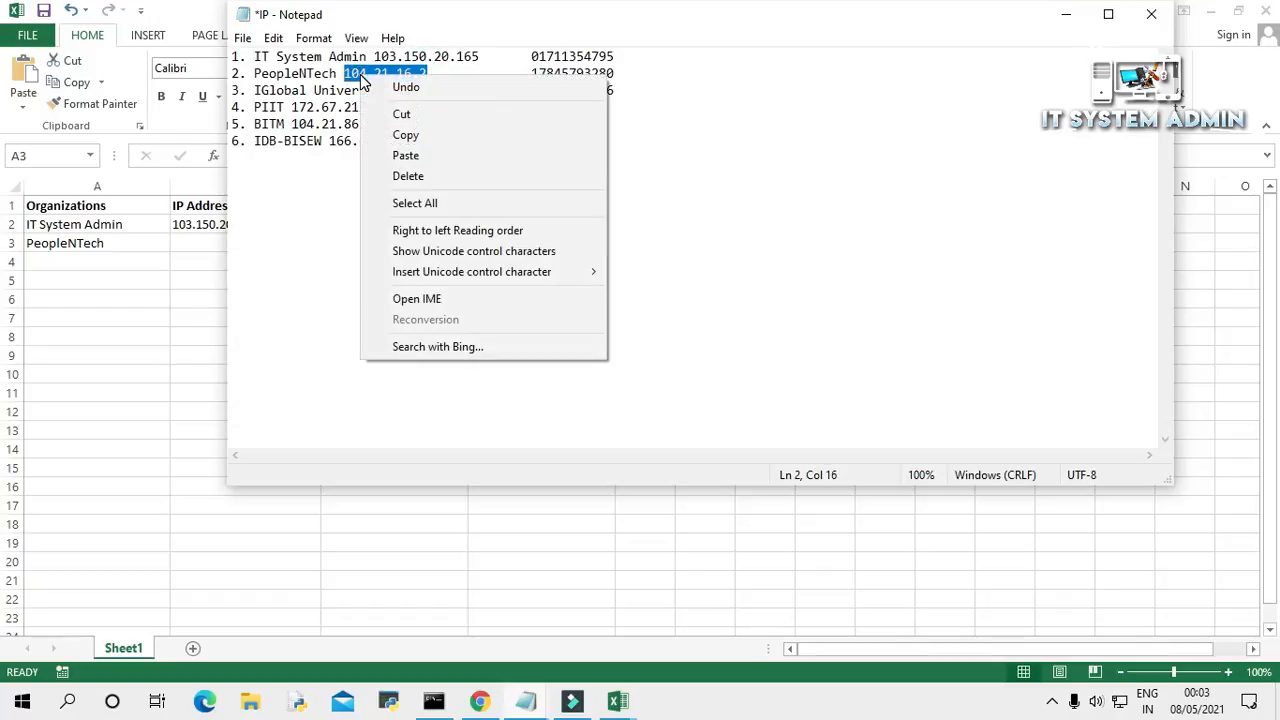
pyautogui.click(406, 135)
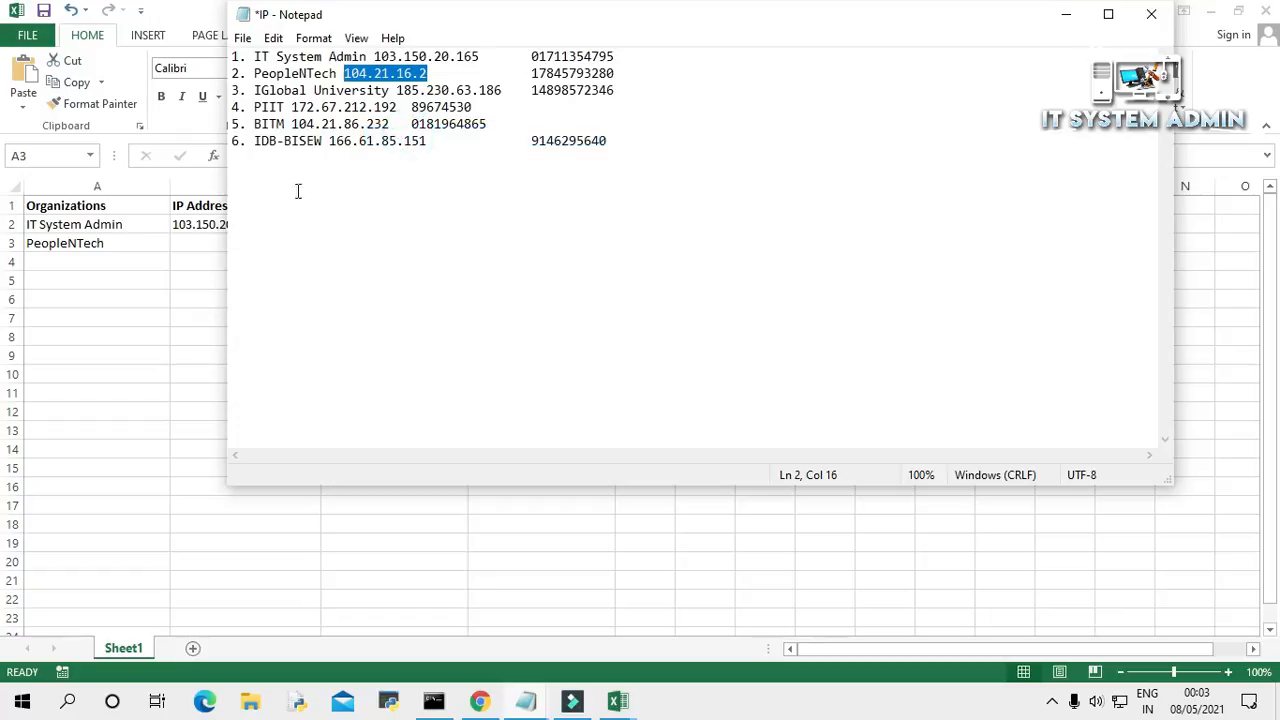
pyautogui.click(196, 252)
pyautogui.rightClick(196, 252)
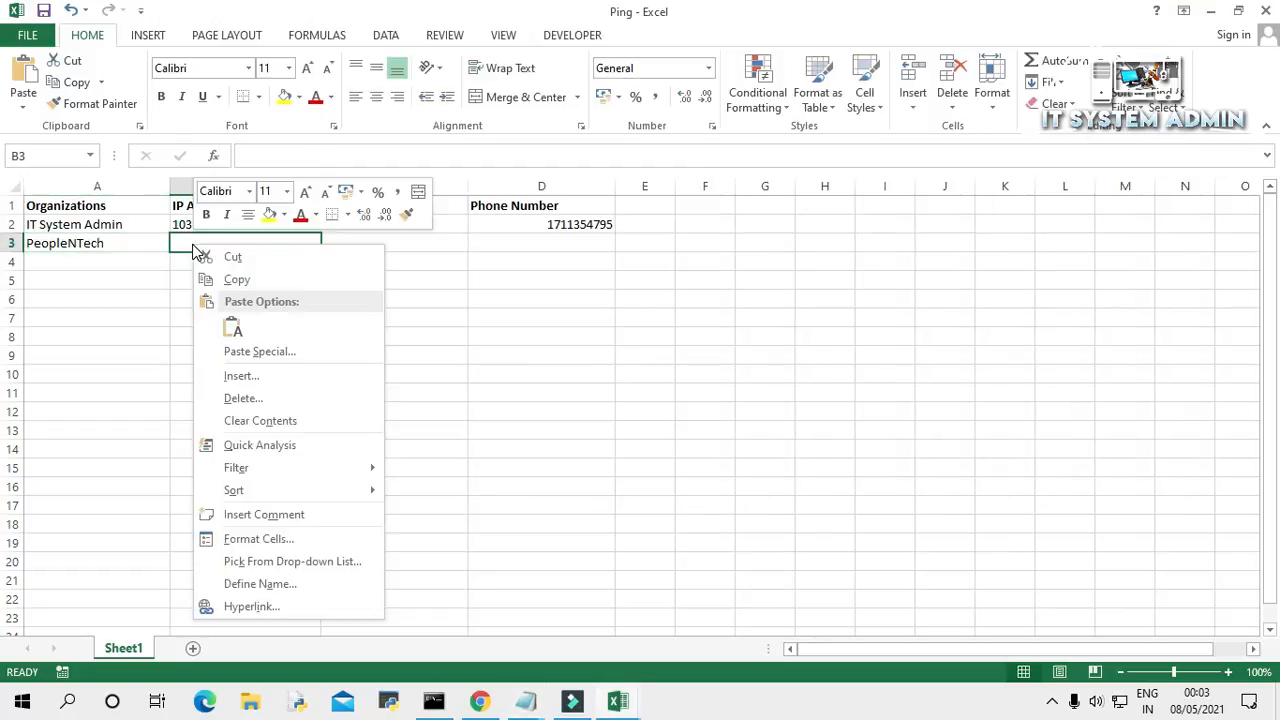
pyautogui.click(232, 328)
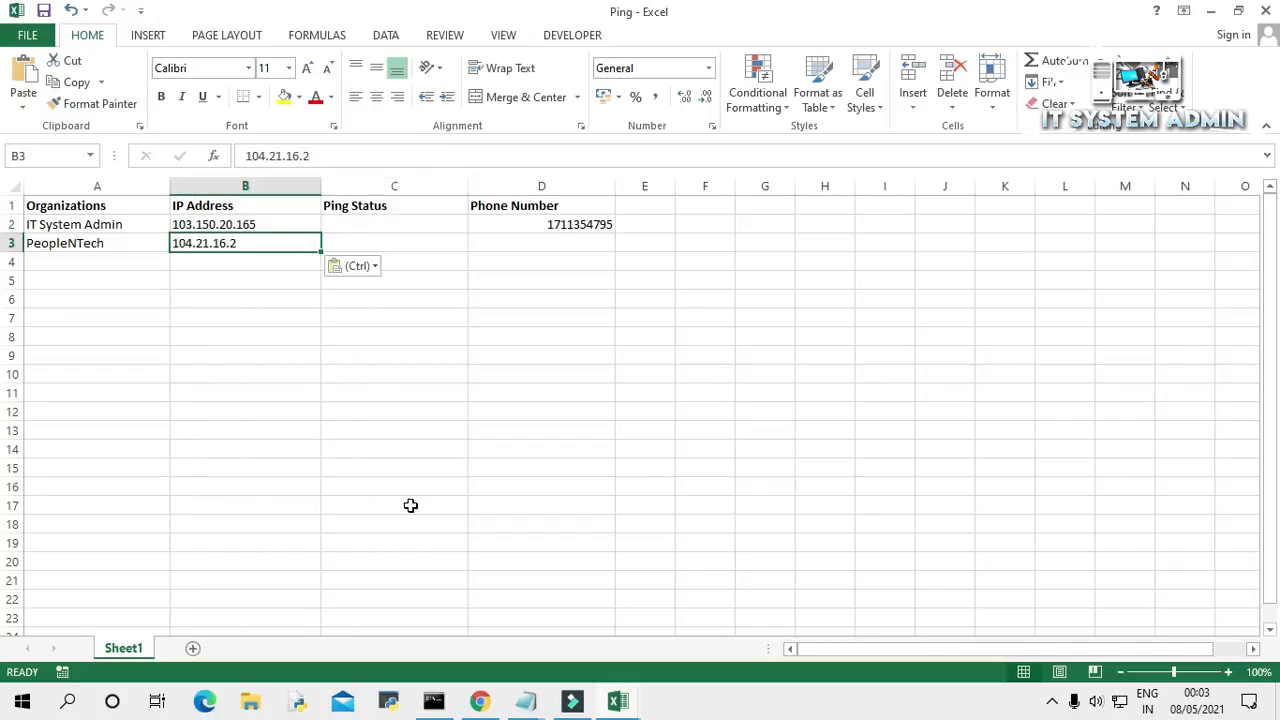
# - Copy PeopleNTech's phone number from the IP text file in Notepad into cell D3 of the worksheet
pyautogui.moveTo(527, 710)
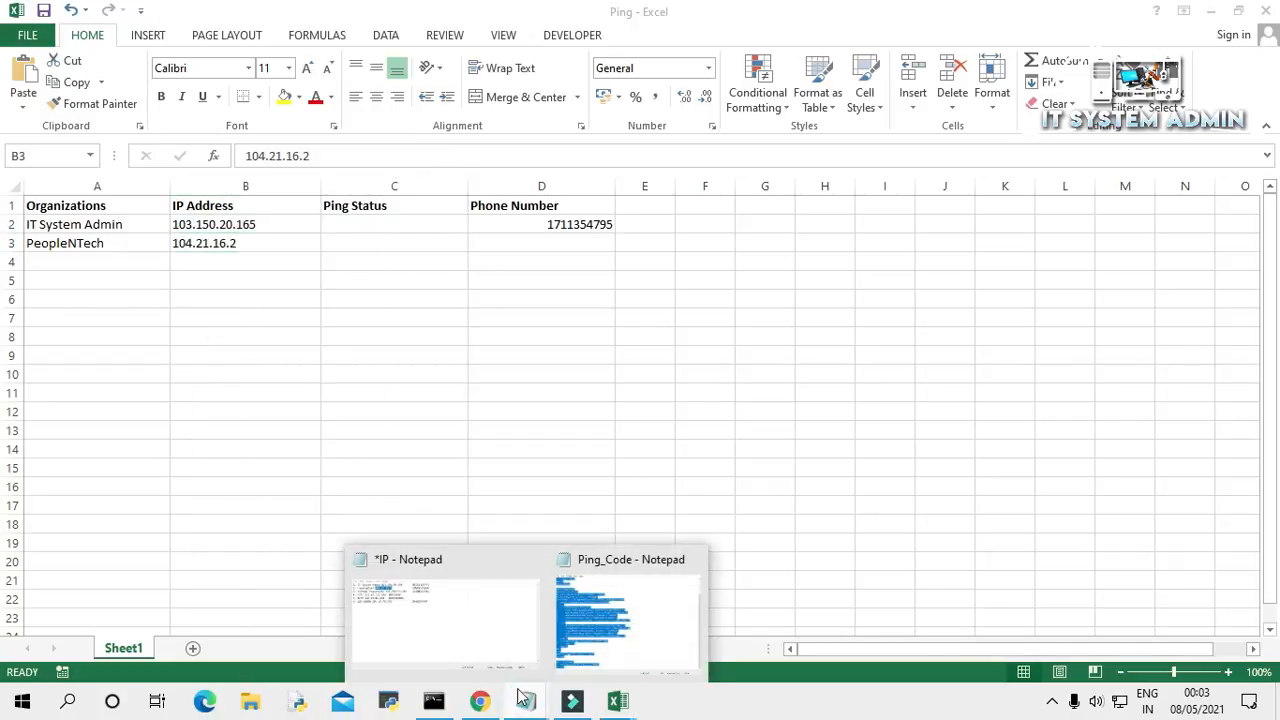
pyautogui.click(491, 608)
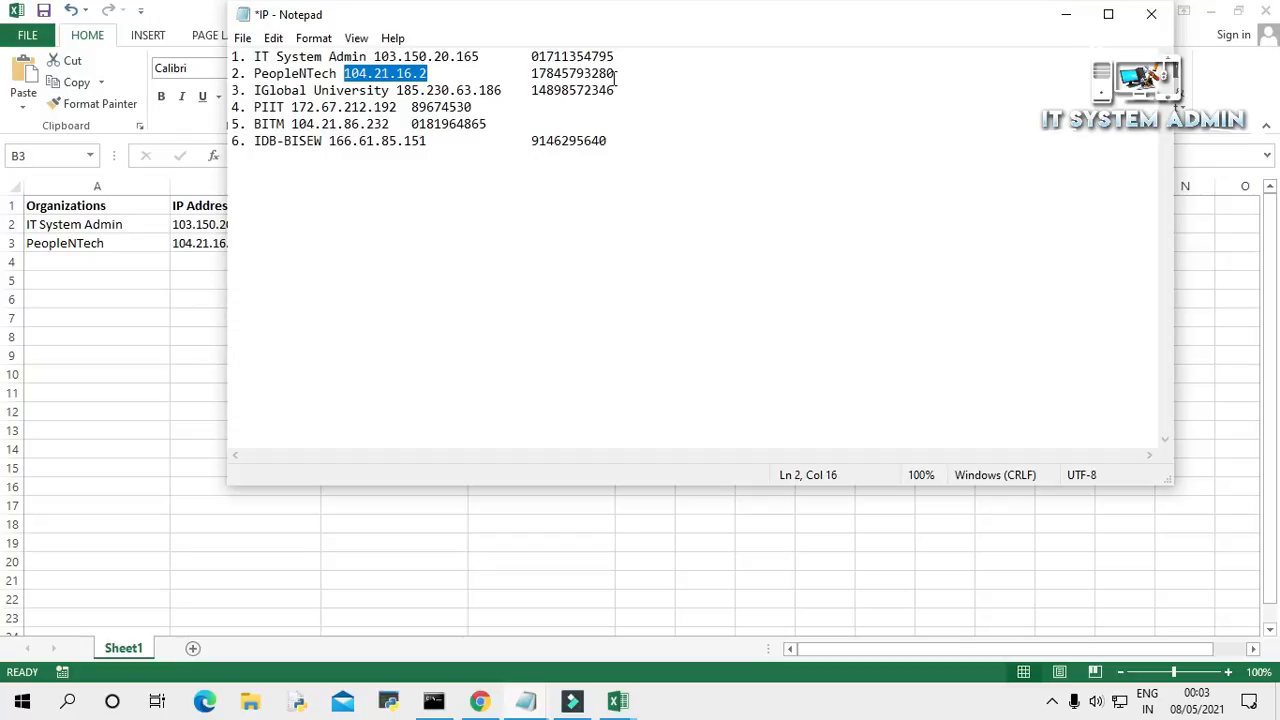
pyautogui.moveTo(616, 73); pyautogui.dragTo(534, 78)
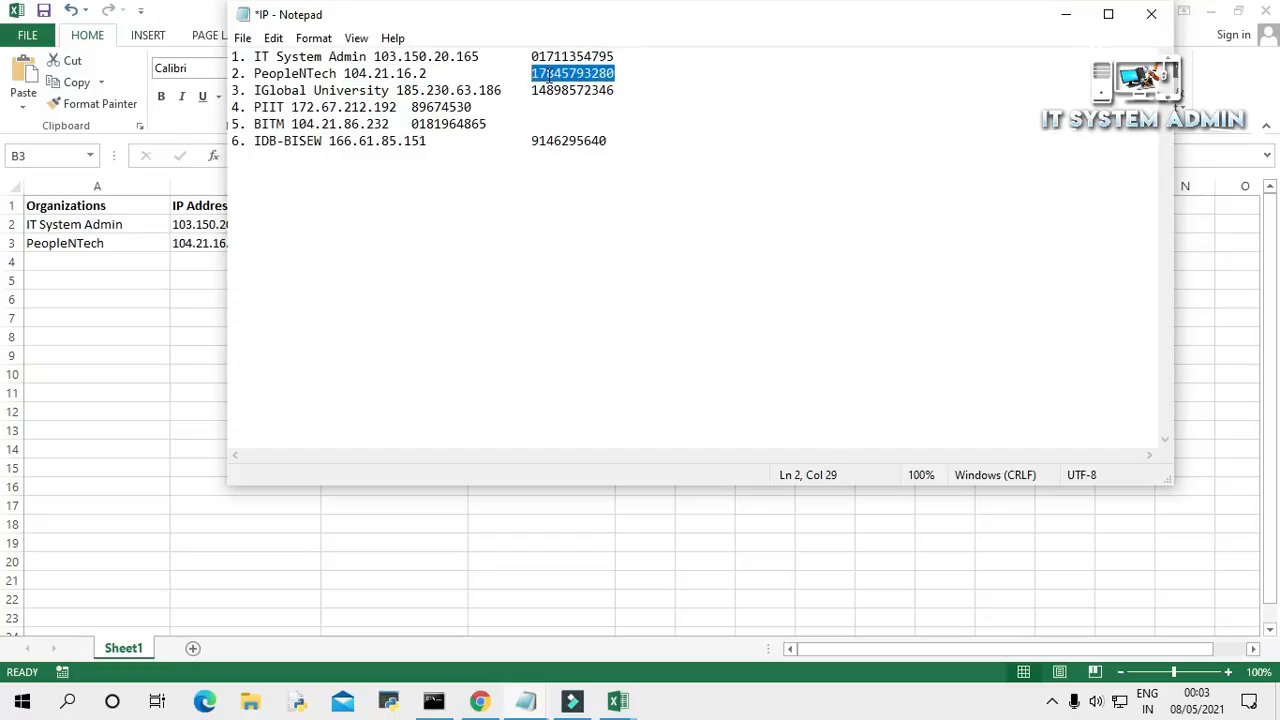
pyautogui.rightClick(549, 76)
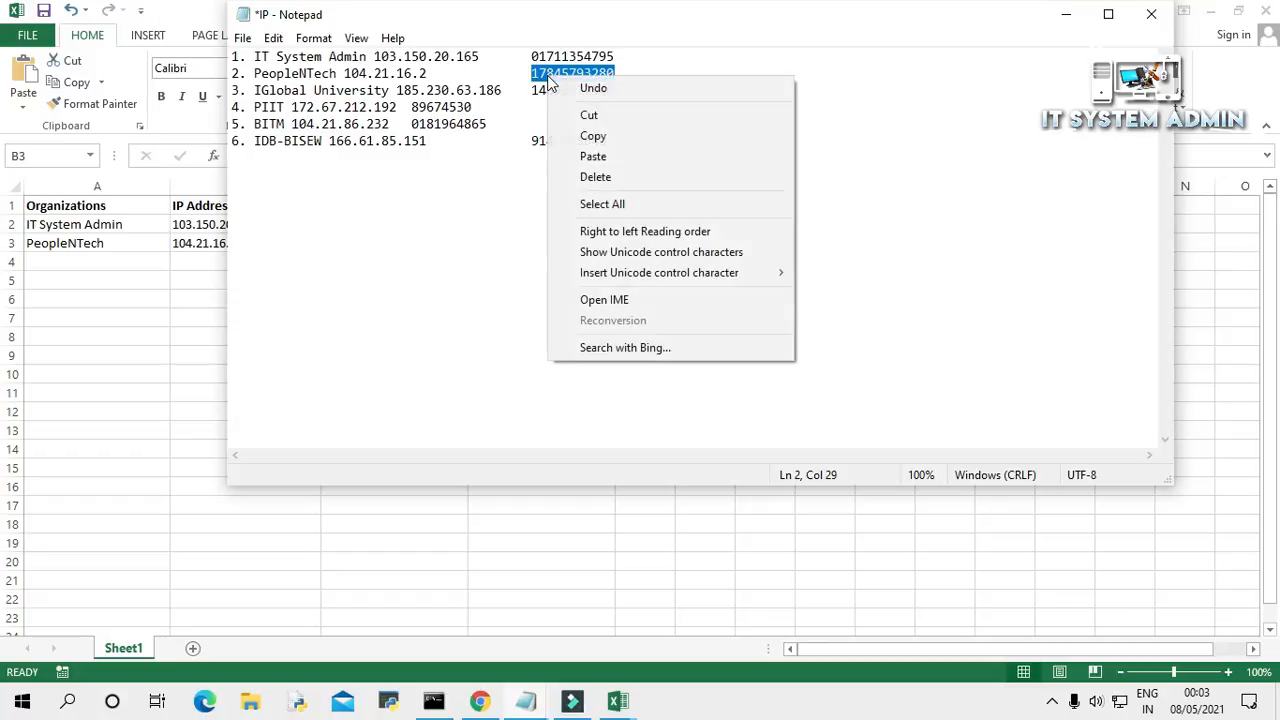
pyautogui.click(588, 137)
pyautogui.click(183, 295)
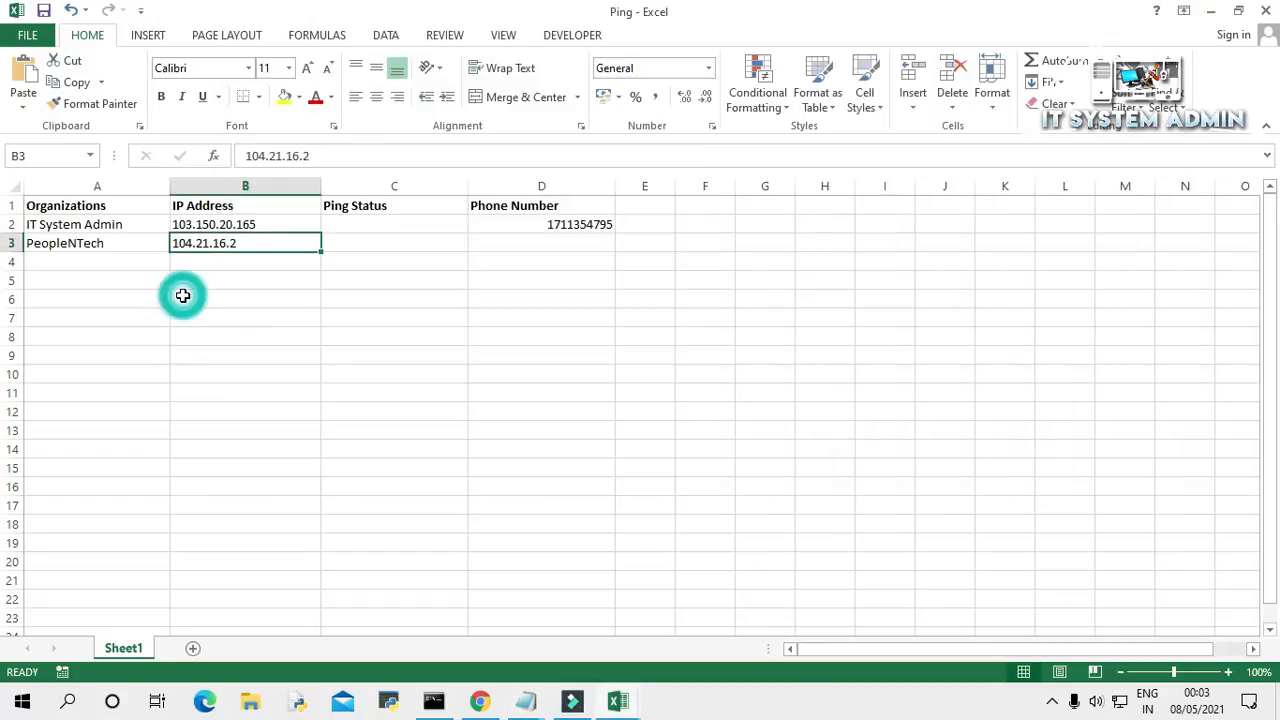
pyautogui.click(573, 245)
pyautogui.hotkey('ctrl', 'v')
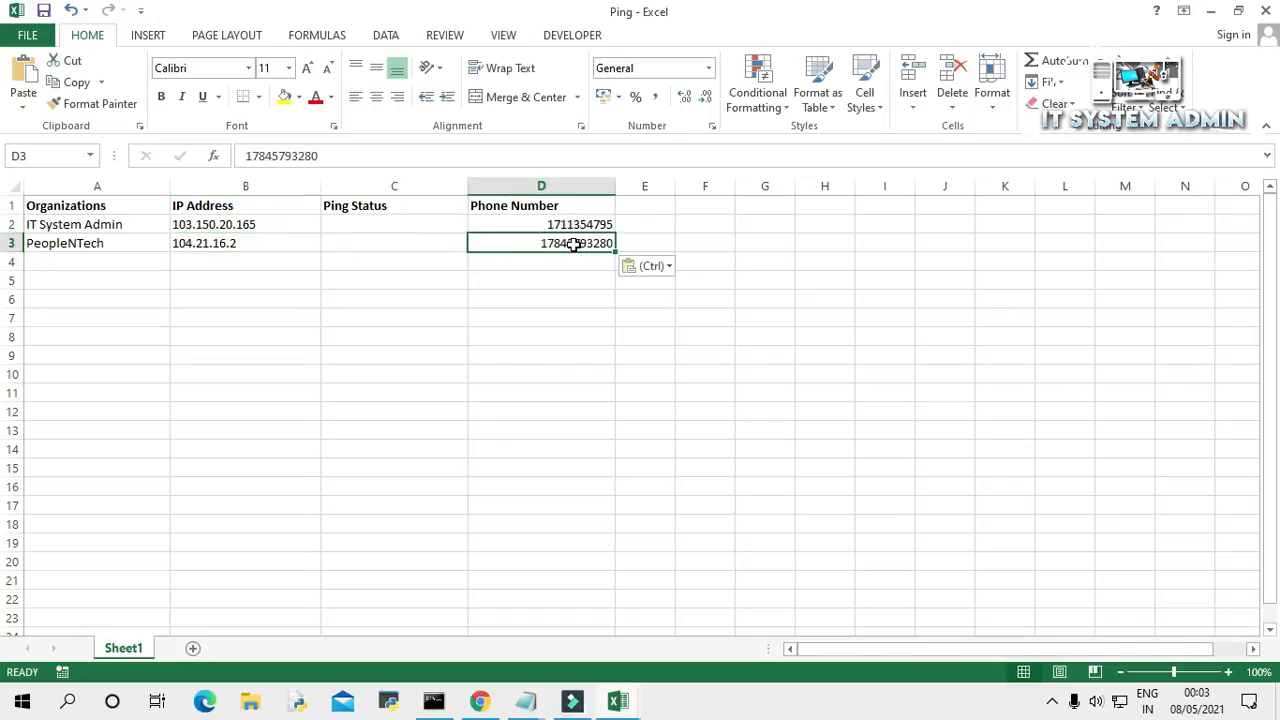
pyautogui.click(573, 275)
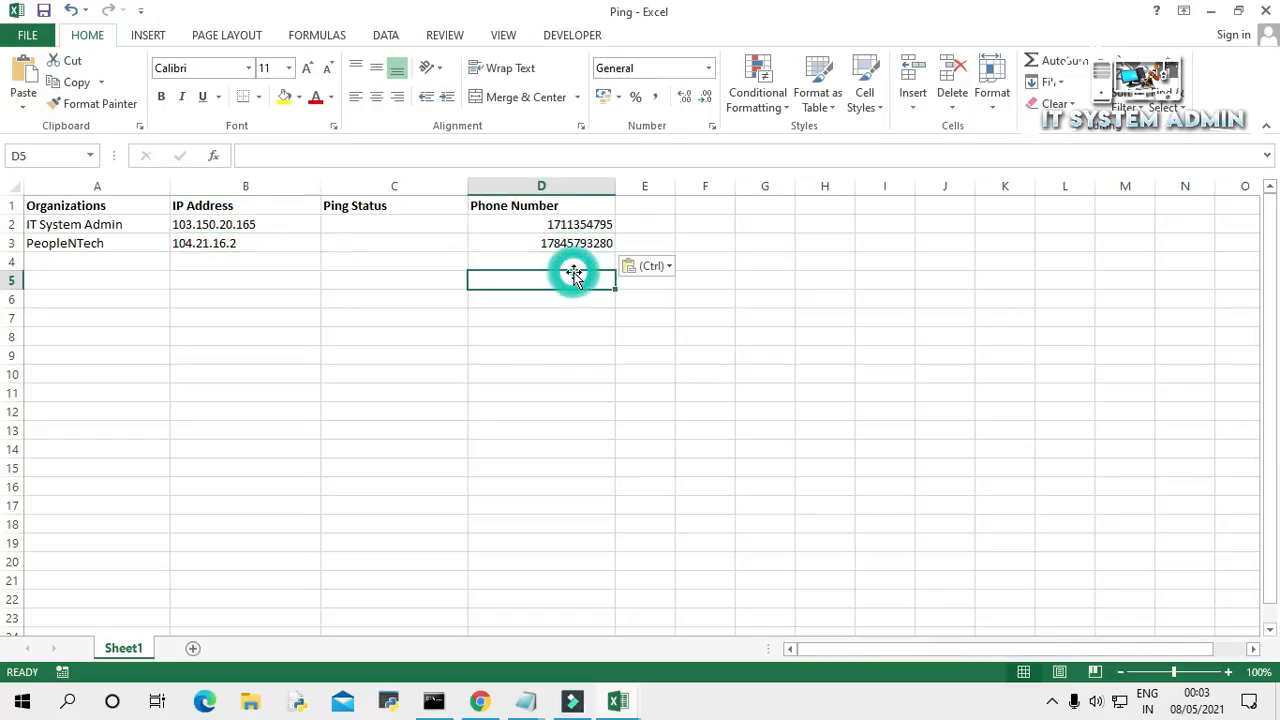
# - Copy the organization name "IGlobal University" from the IP text file in Notepad into cell A4 of the worksheet
pyautogui.moveTo(527, 705)
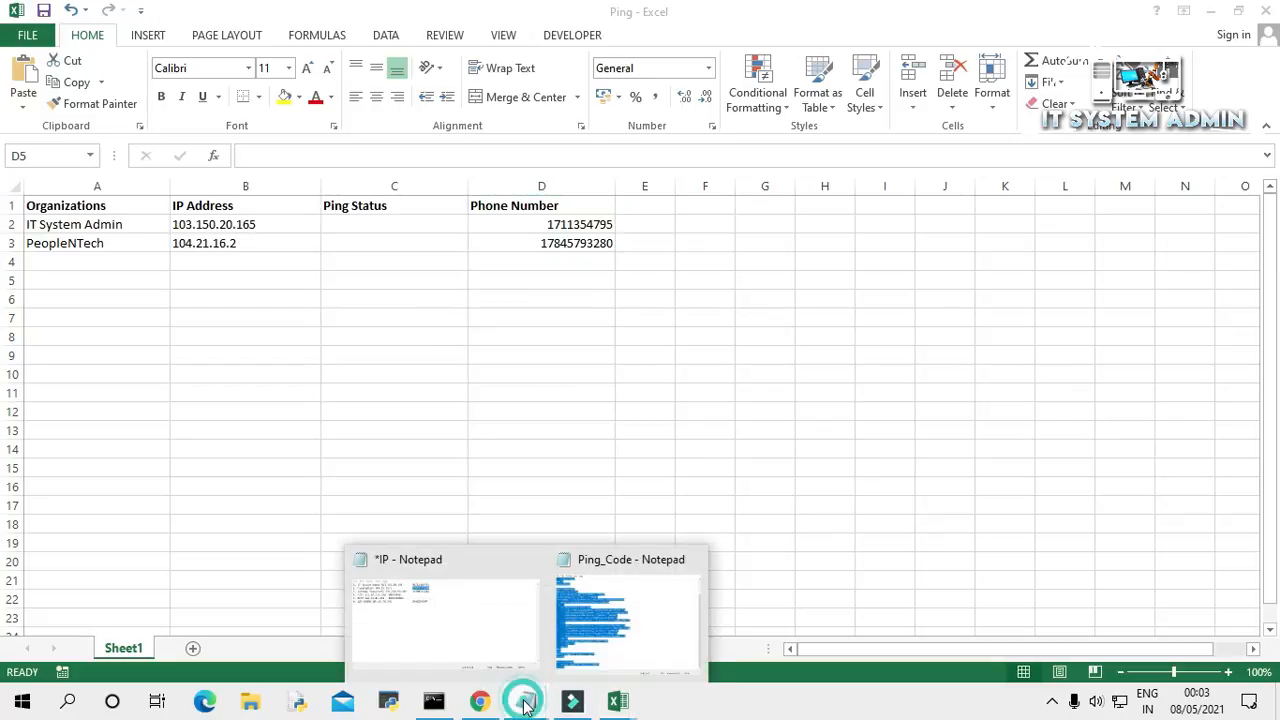
pyautogui.click(457, 600)
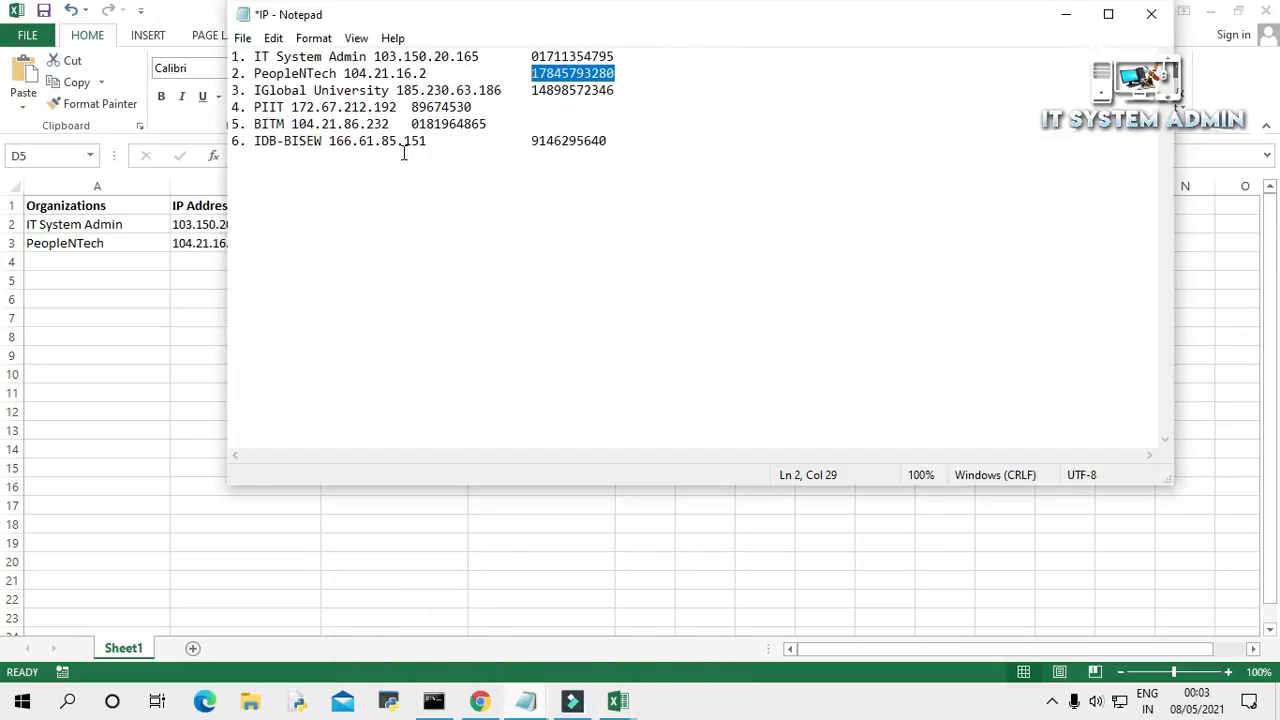
pyautogui.moveTo(390, 94); pyautogui.dragTo(254, 90)
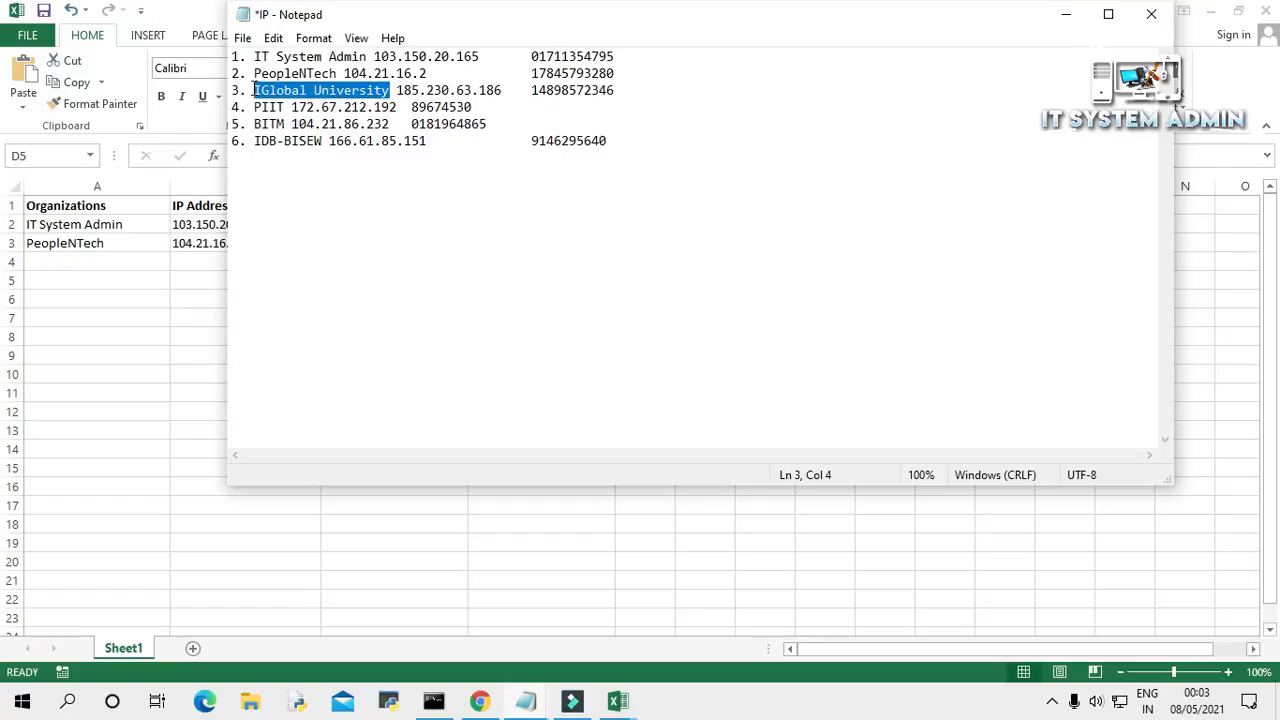
pyautogui.rightClick(278, 89)
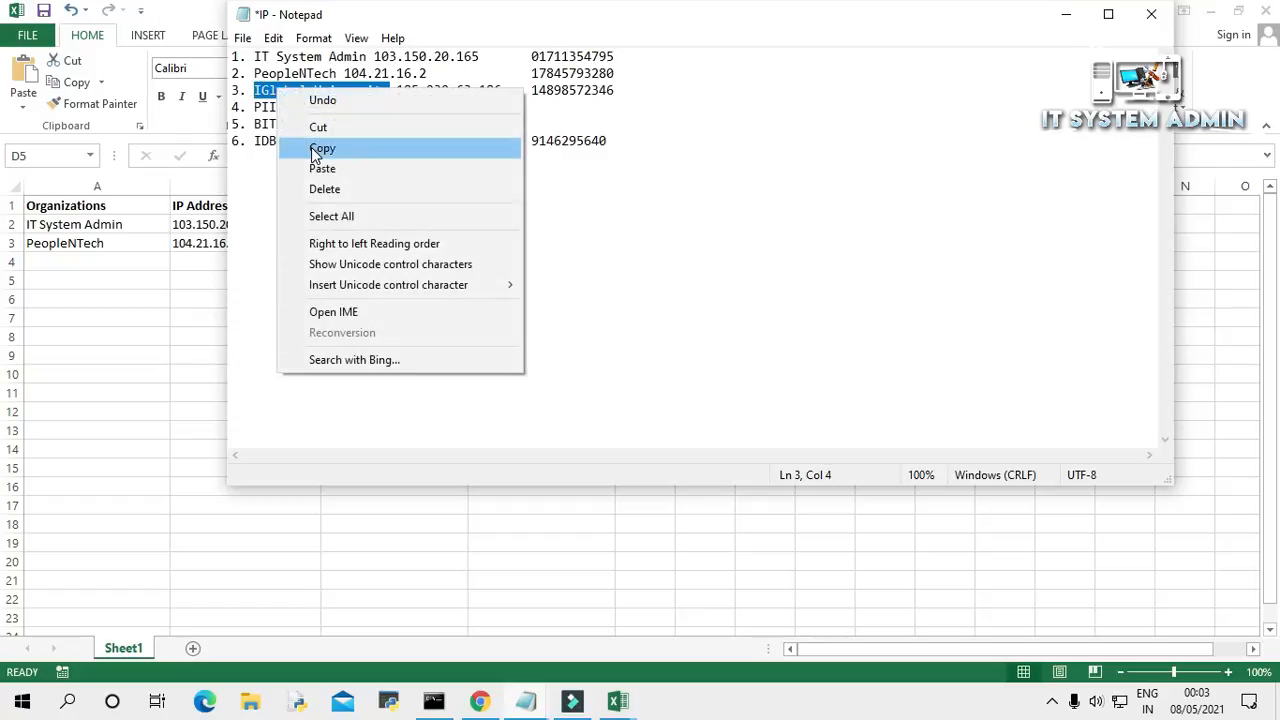
pyautogui.click(313, 147)
pyautogui.click(124, 262)
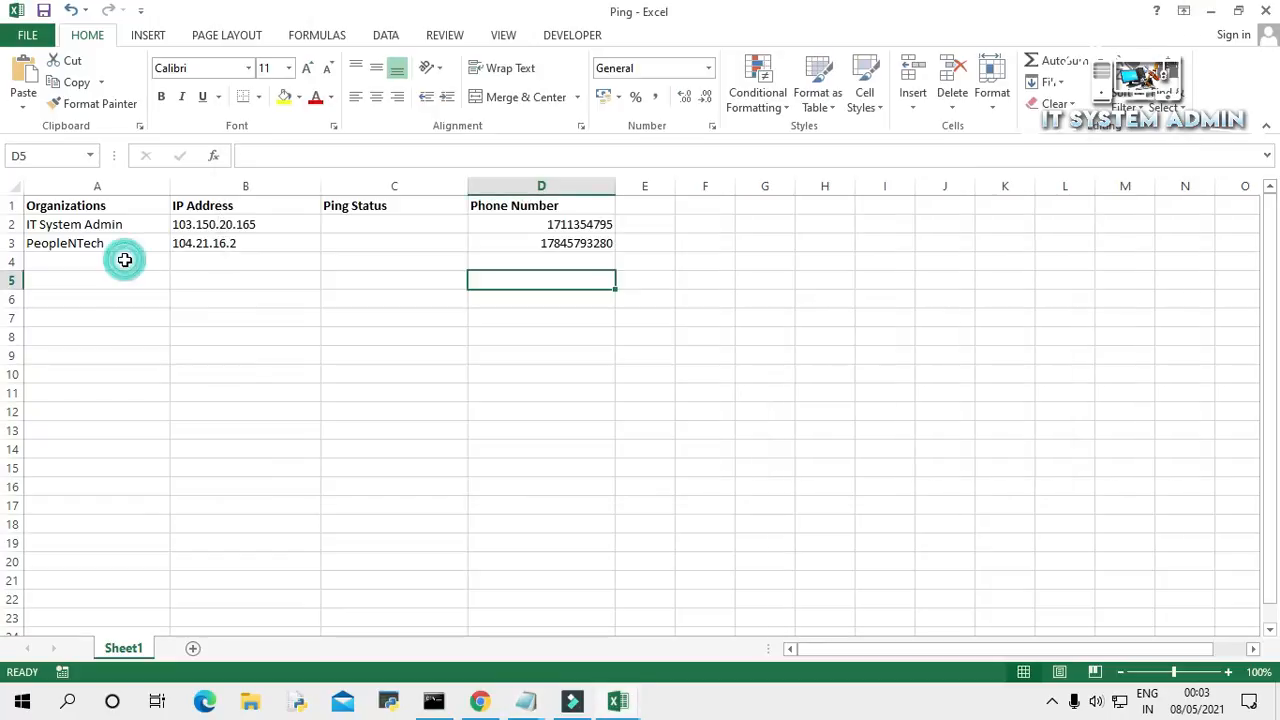
pyautogui.click(124, 260)
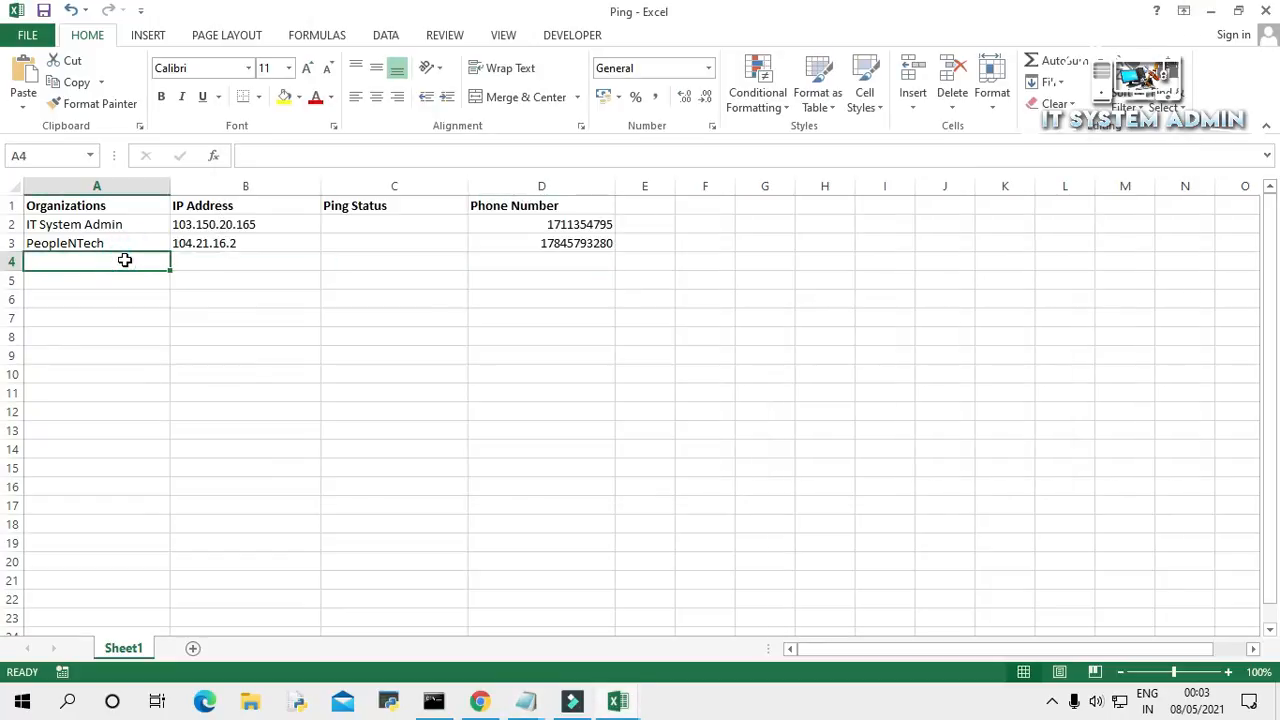
pyautogui.hotkey('ctrl', 'v')
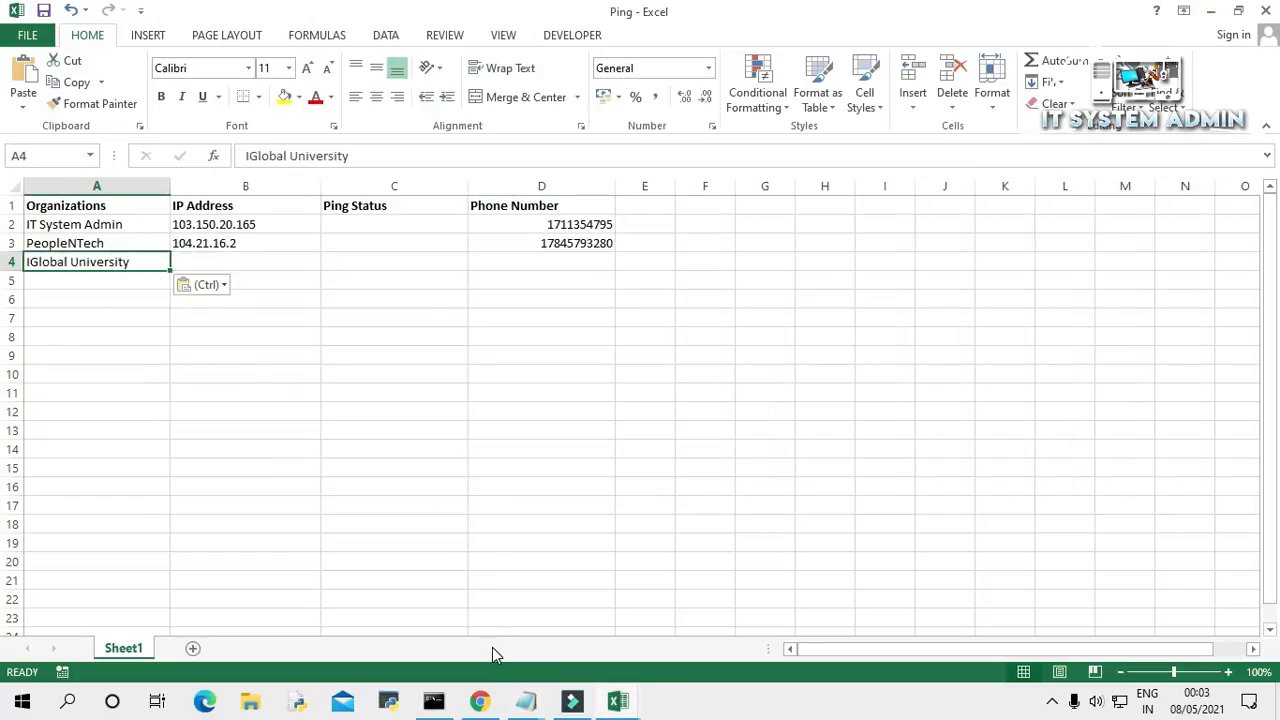
# - Copy IGlobal University's IP address 185.230.63.186 from the IP text file in Notepad into cell B4 of the worksheet
pyautogui.moveTo(529, 694)
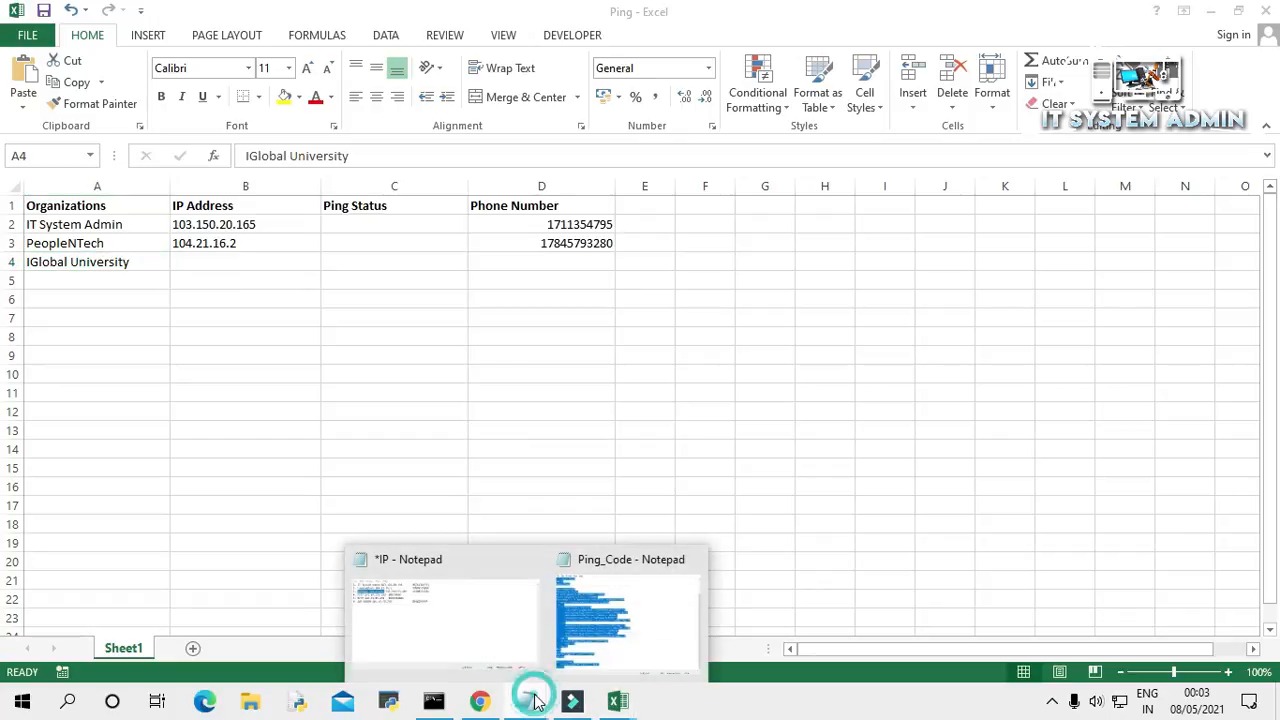
pyautogui.click(463, 597)
pyautogui.moveTo(507, 90); pyautogui.dragTo(400, 90)
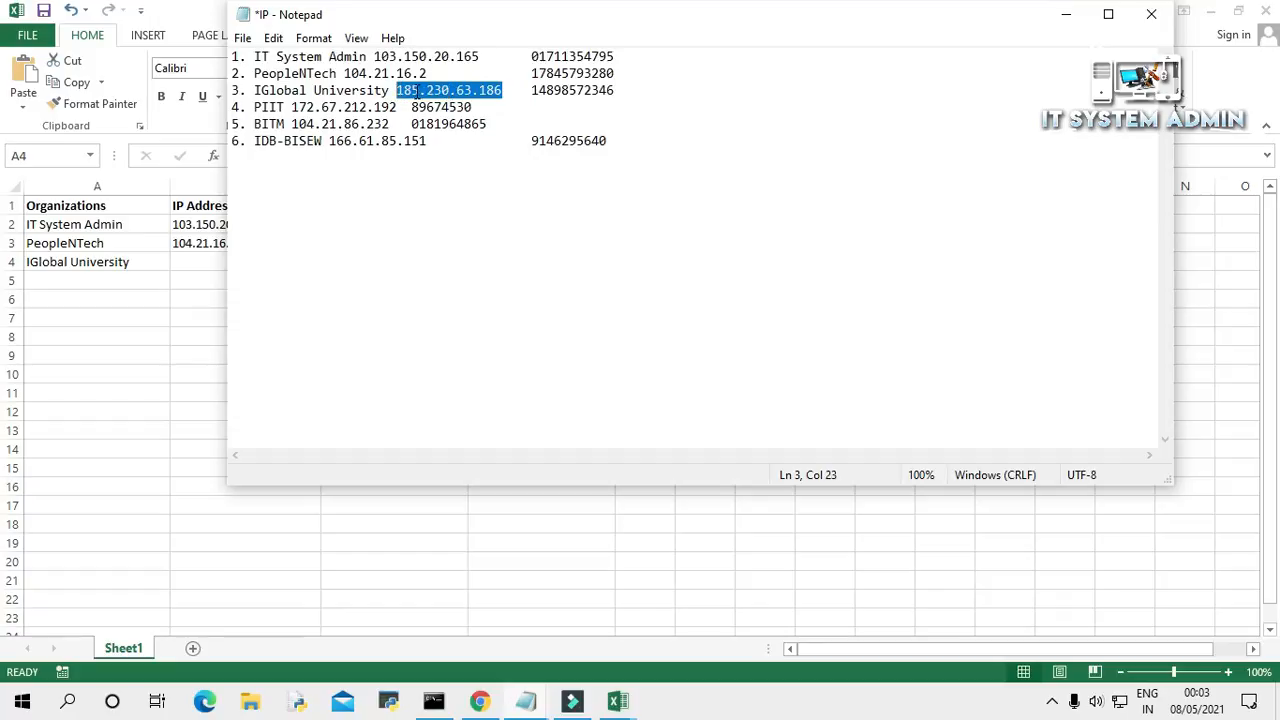
pyautogui.rightClick(419, 90)
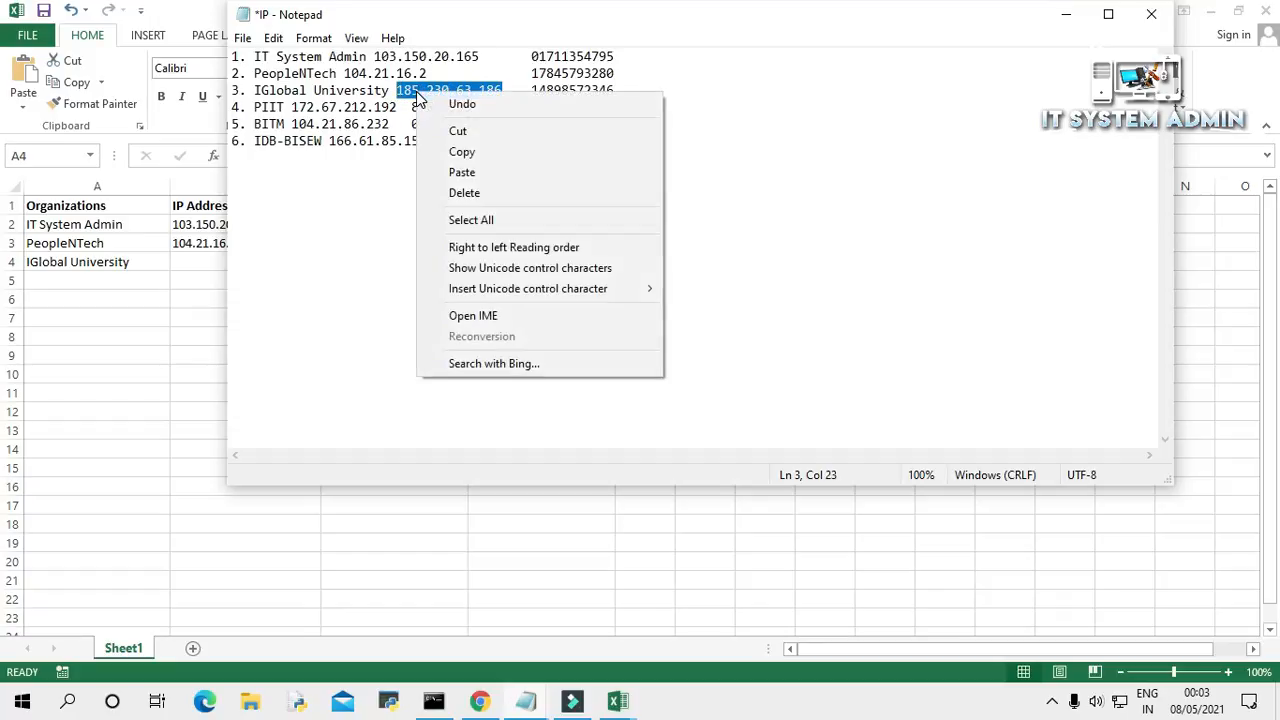
pyautogui.click(451, 153)
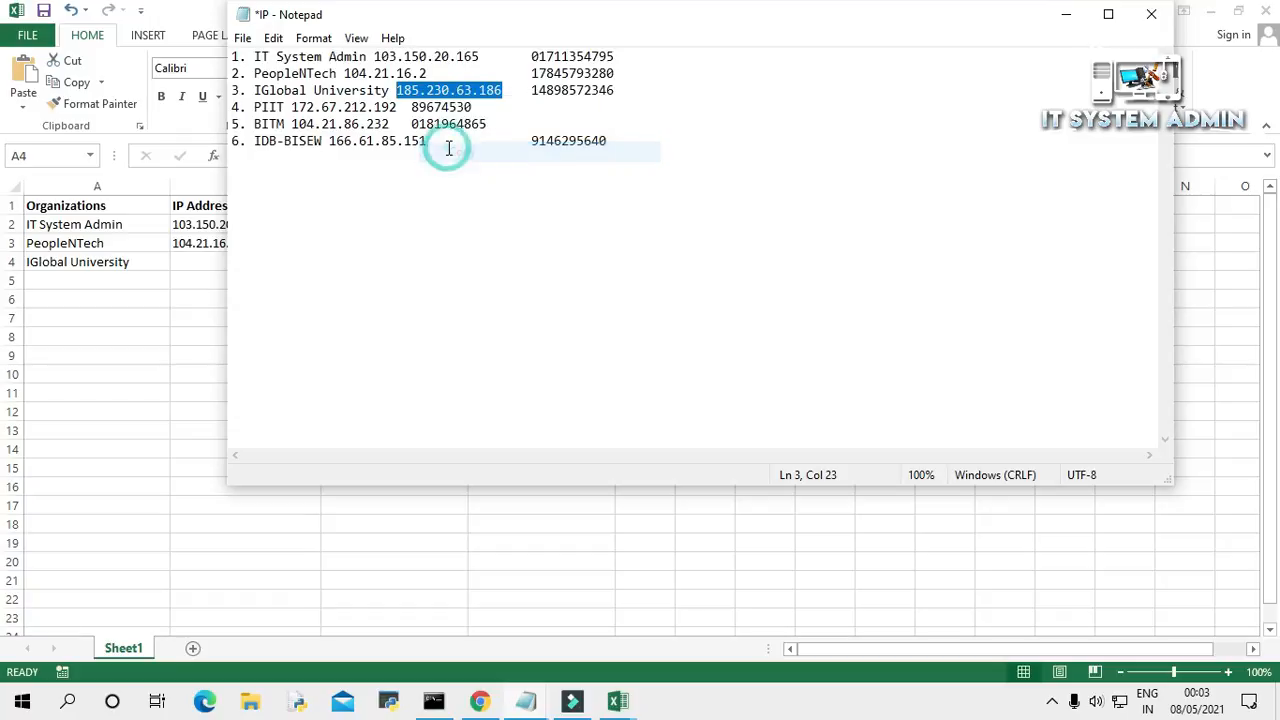
pyautogui.click(186, 264)
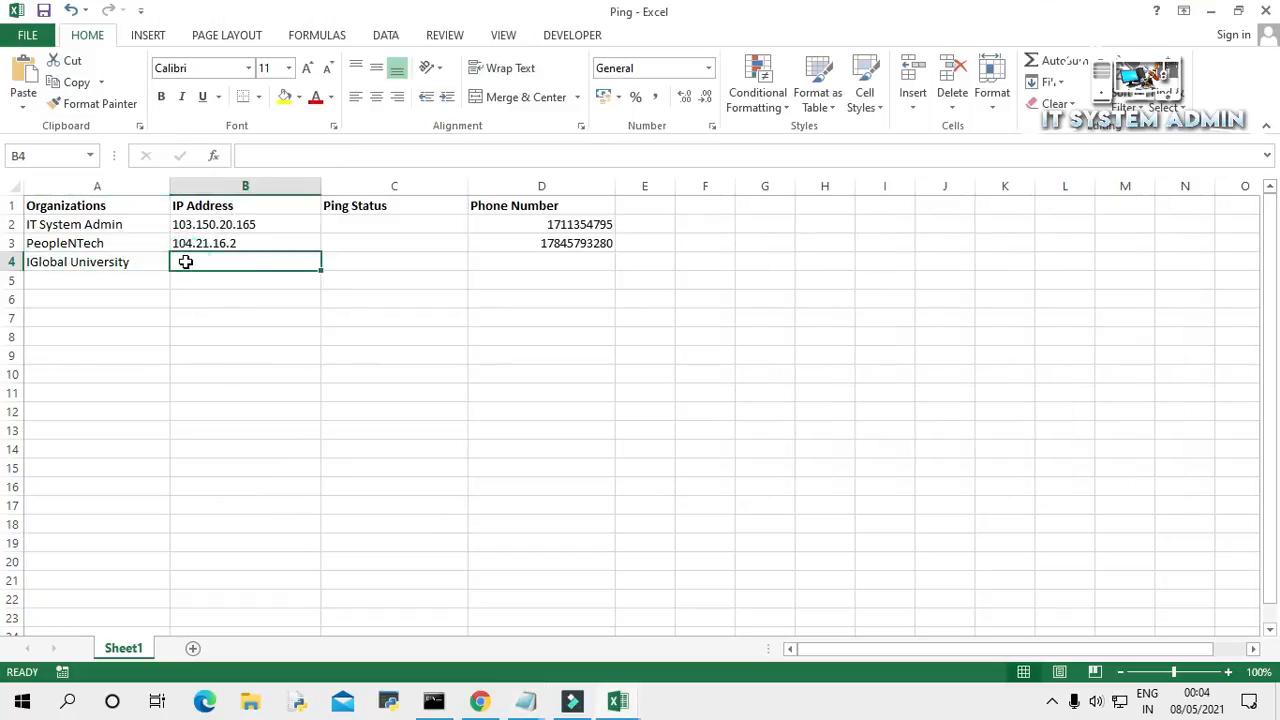
pyautogui.hotkey('ctrl', 'v')
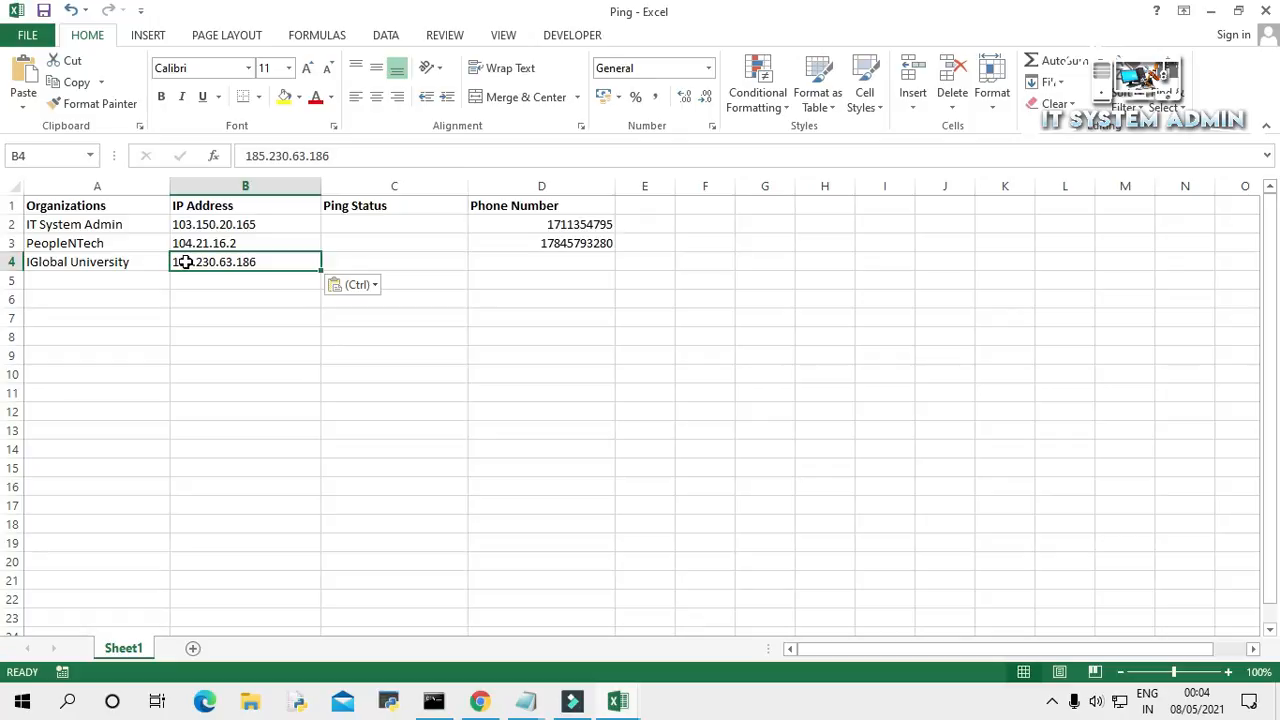
pyautogui.click(537, 700)
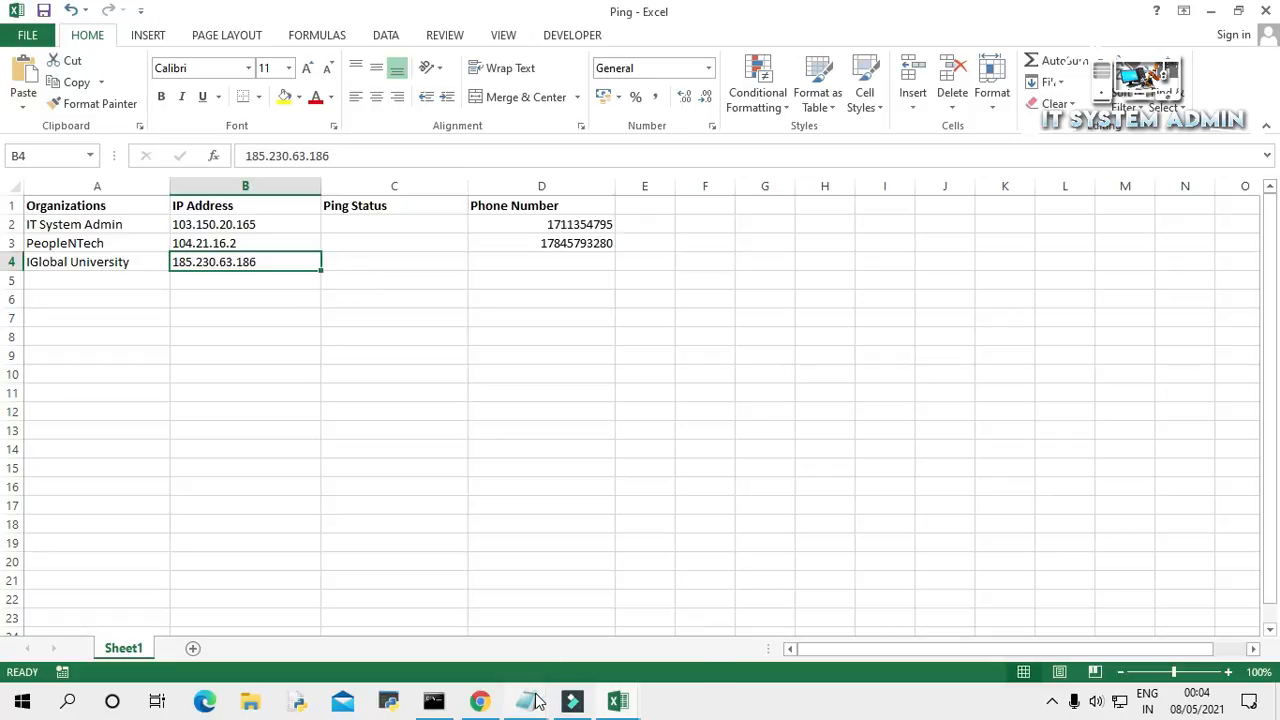
pyautogui.click(500, 610)
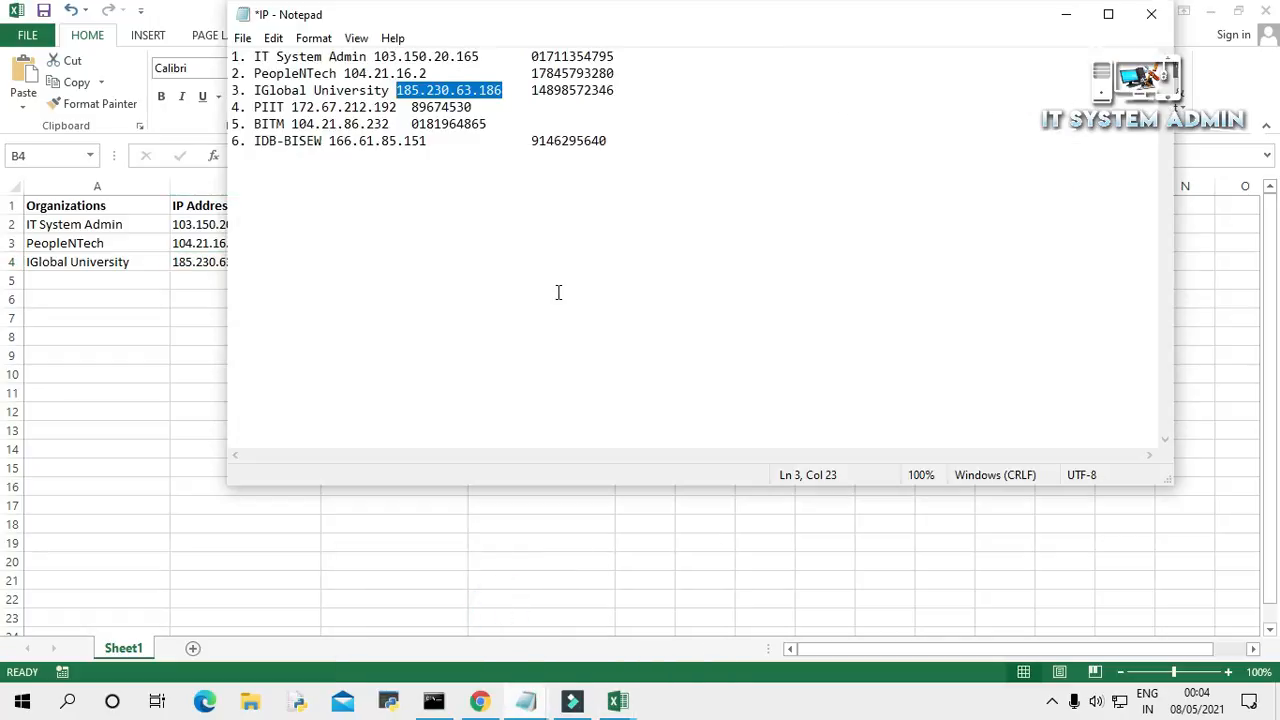
pyautogui.moveTo(619, 91); pyautogui.dragTo(534, 92)
pyautogui.rightClick(548, 91)
pyautogui.click(584, 146)
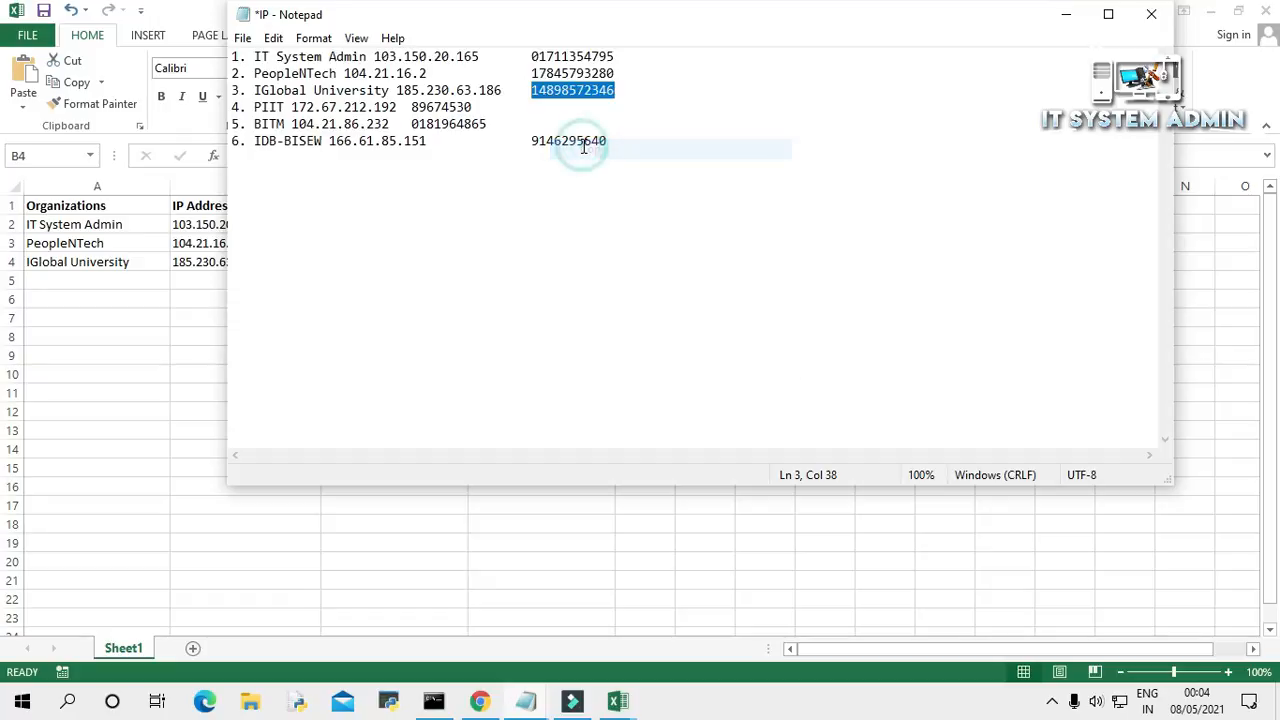
pyautogui.click(188, 374)
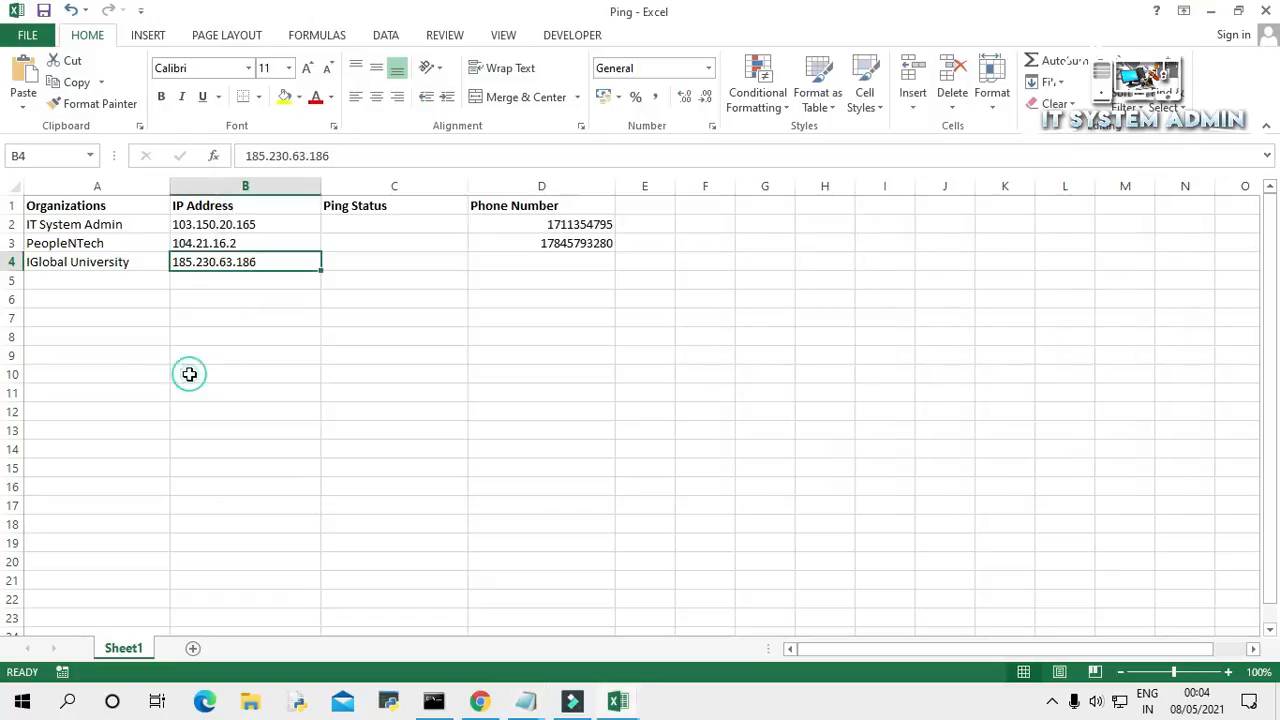
pyautogui.click(518, 268)
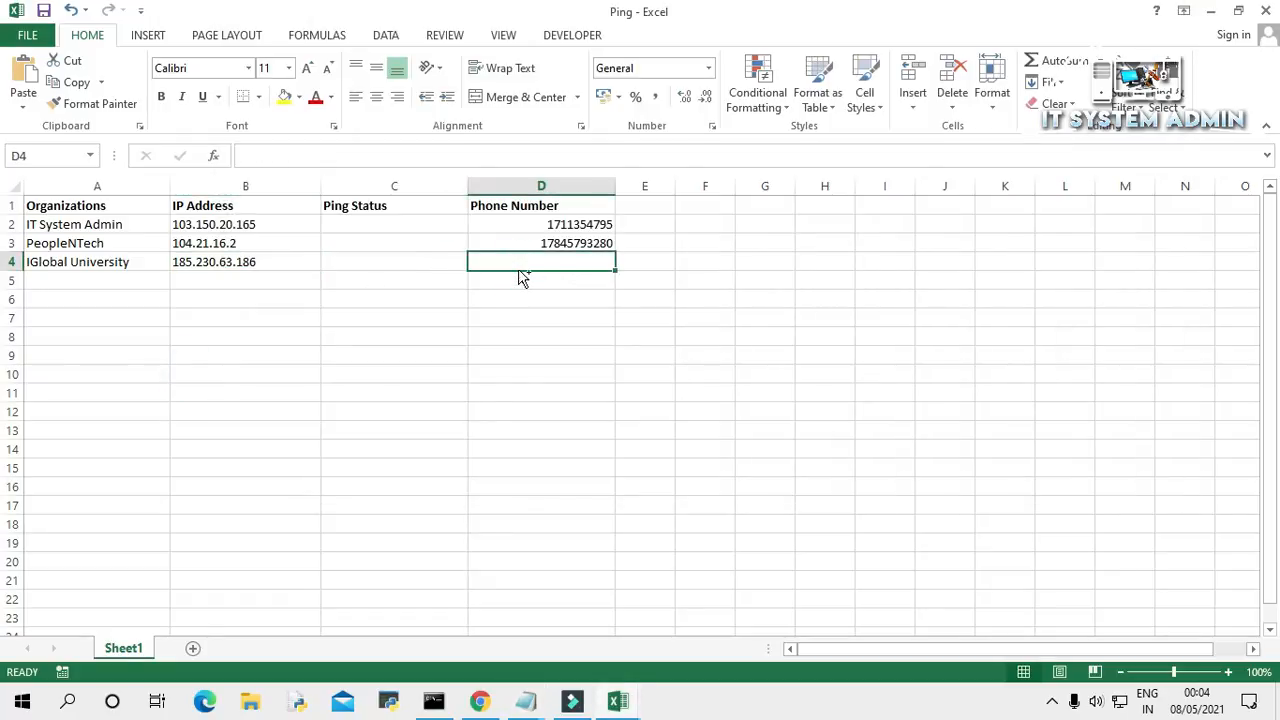
pyautogui.hotkey('ctrl', 'v')
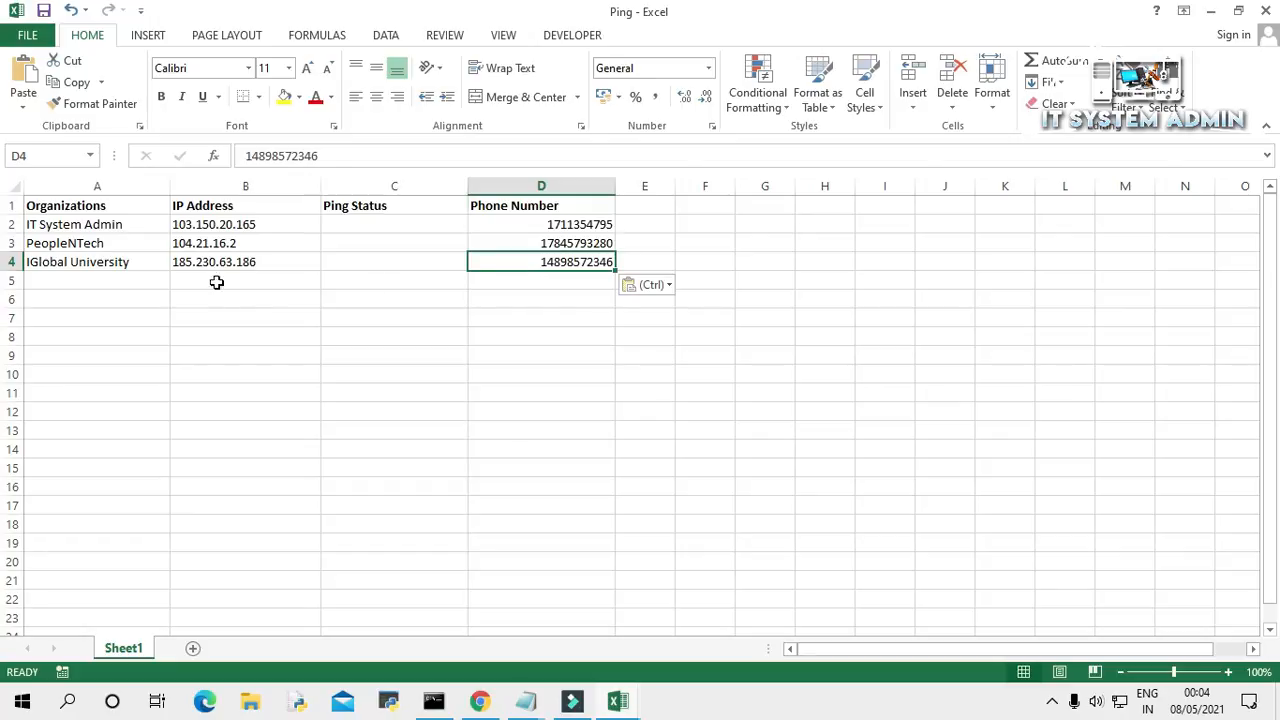
# - Copy the organization name "PIIT" from the IP text file in Notepad into cell A5 of the worksheet
pyautogui.click(125, 278)
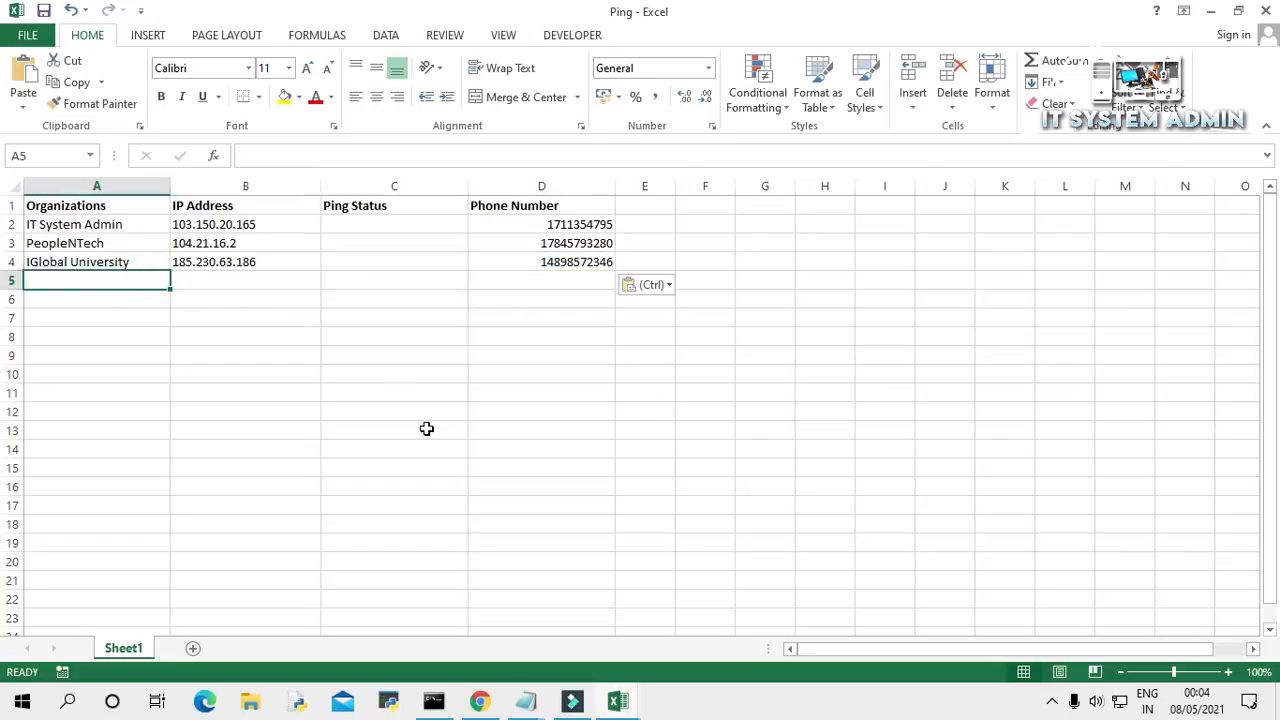
pyautogui.moveTo(524, 702)
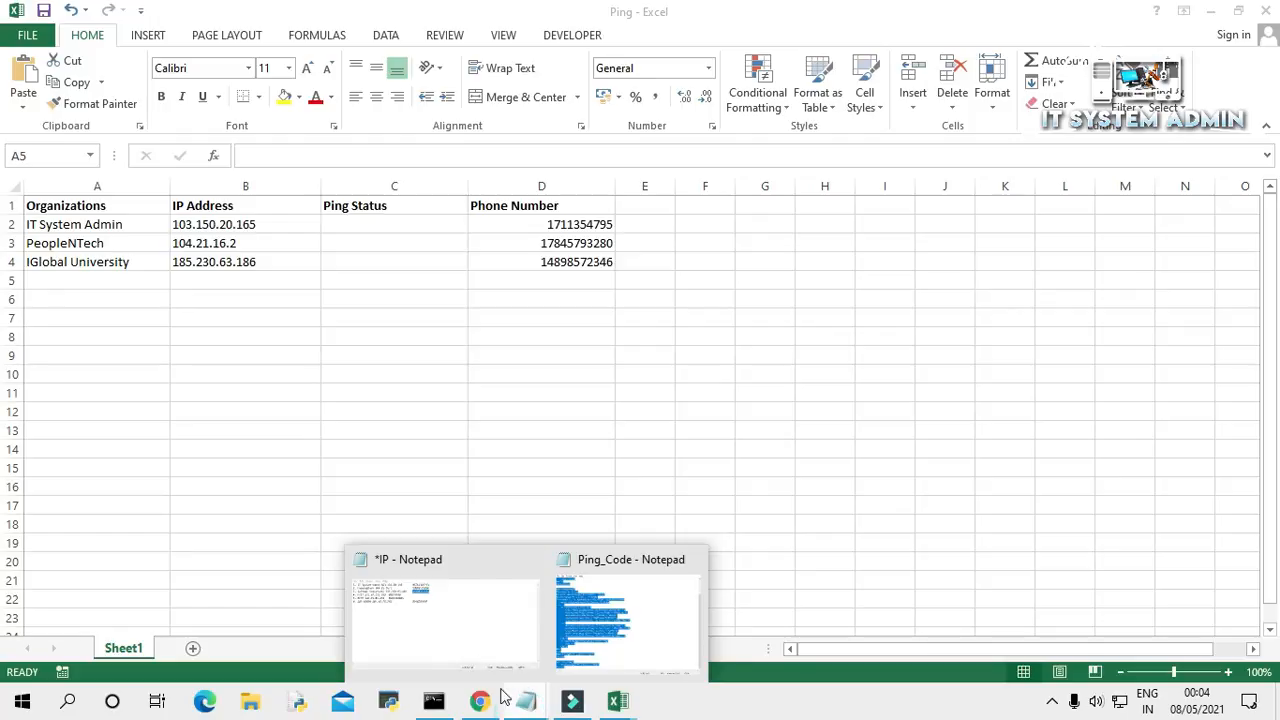
pyautogui.click(466, 626)
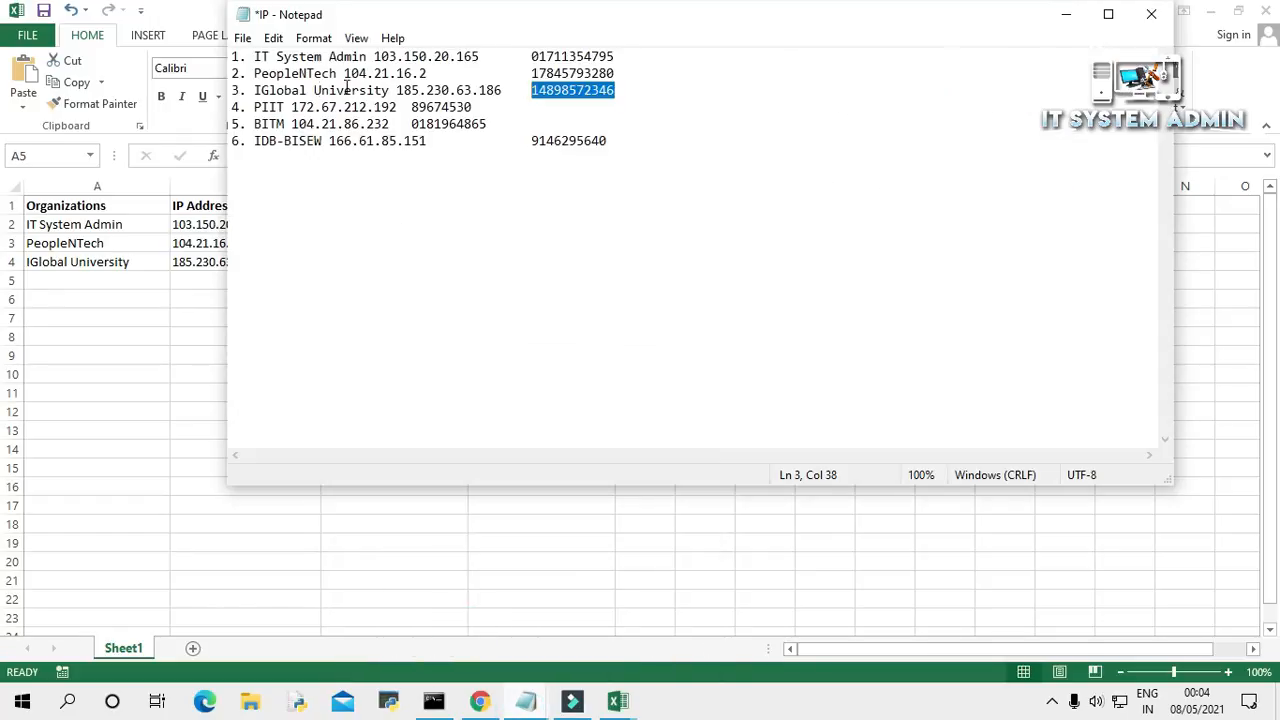
pyautogui.moveTo(288, 106); pyautogui.dragTo(260, 107)
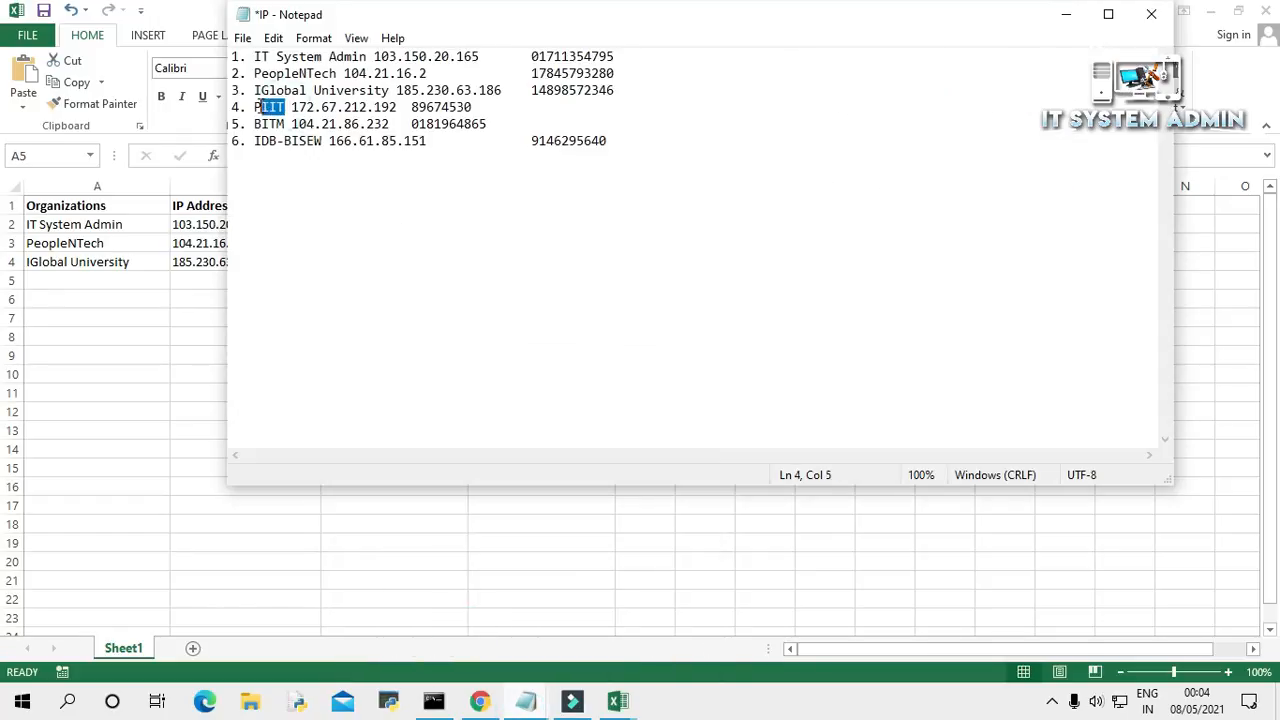
pyautogui.rightClick(264, 100)
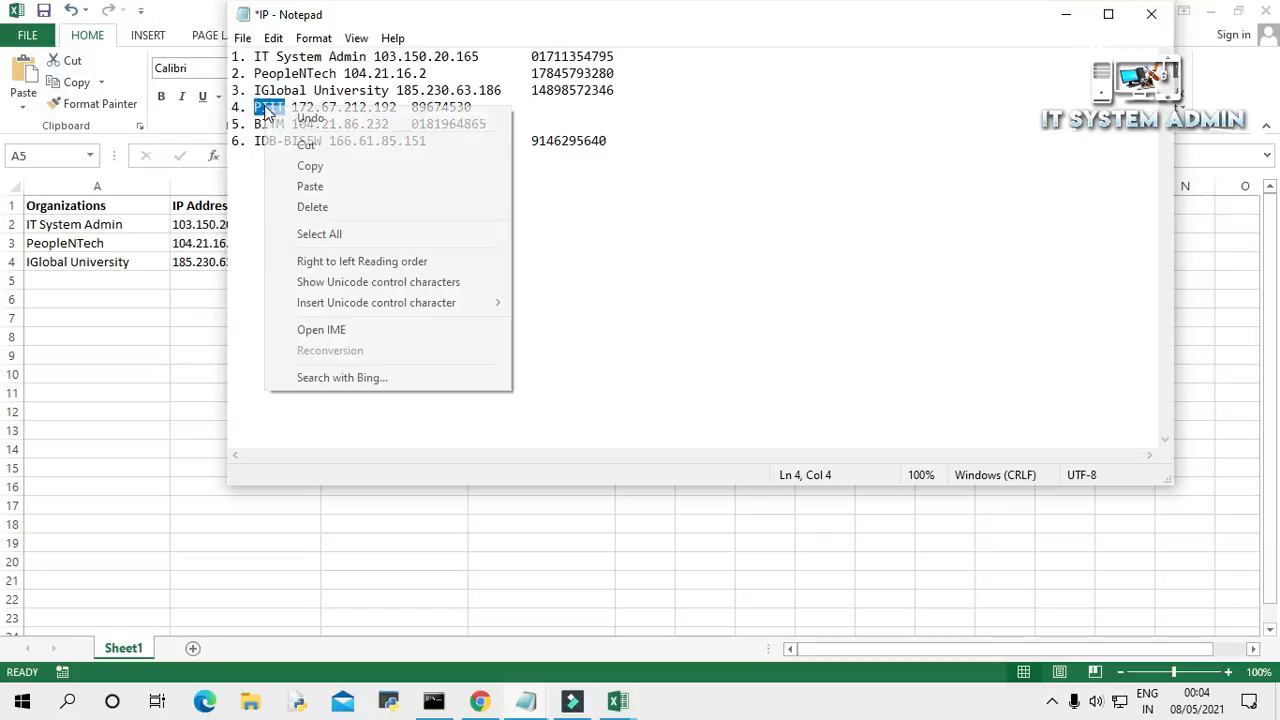
pyautogui.click(295, 166)
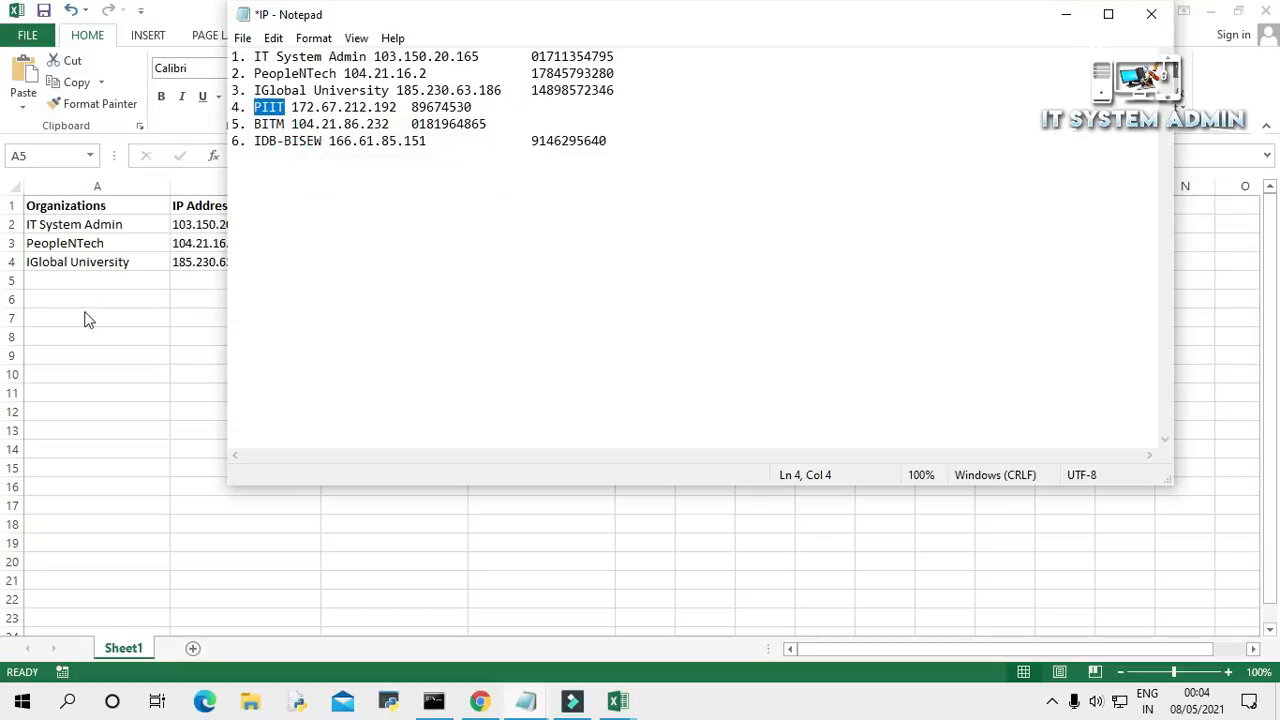
pyautogui.click(85, 279)
pyautogui.hotkey('ctrl', 'v')
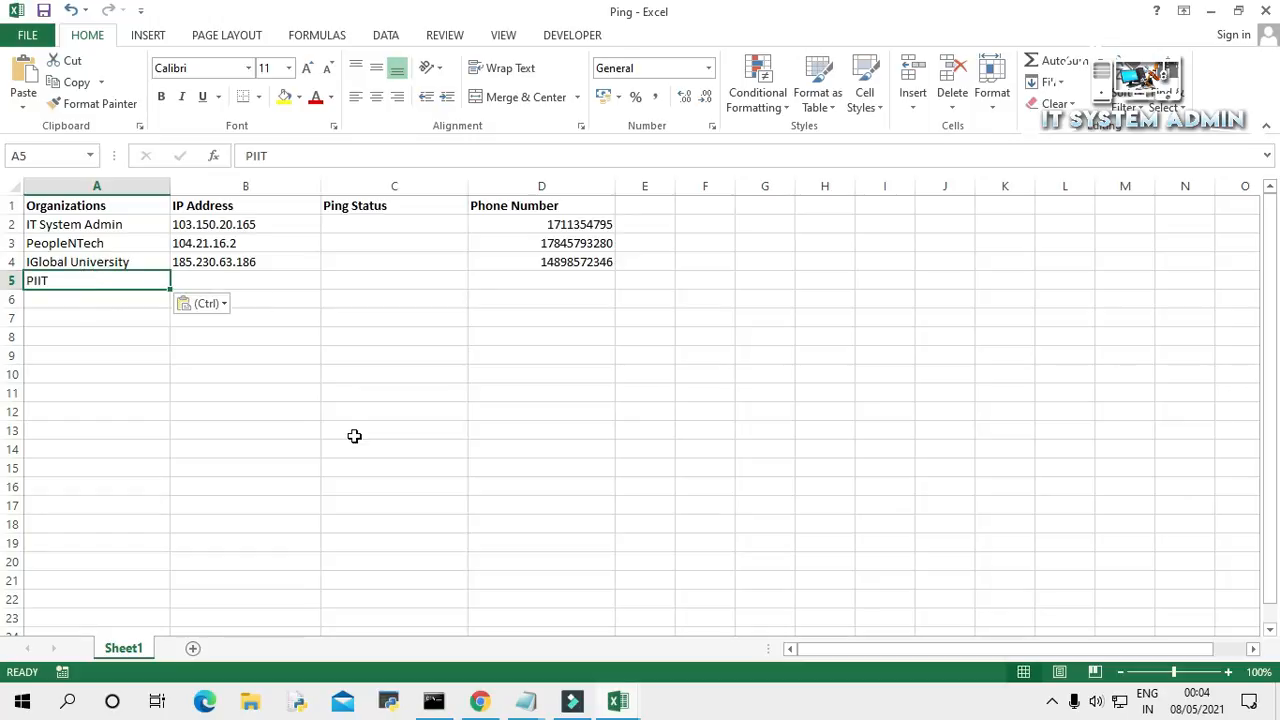
# - Copy PIIT's IP address 172.67.212.192 from the IP text file in Notepad into cell B5 of the worksheet
pyautogui.moveTo(538, 710)
pyautogui.click(474, 622)
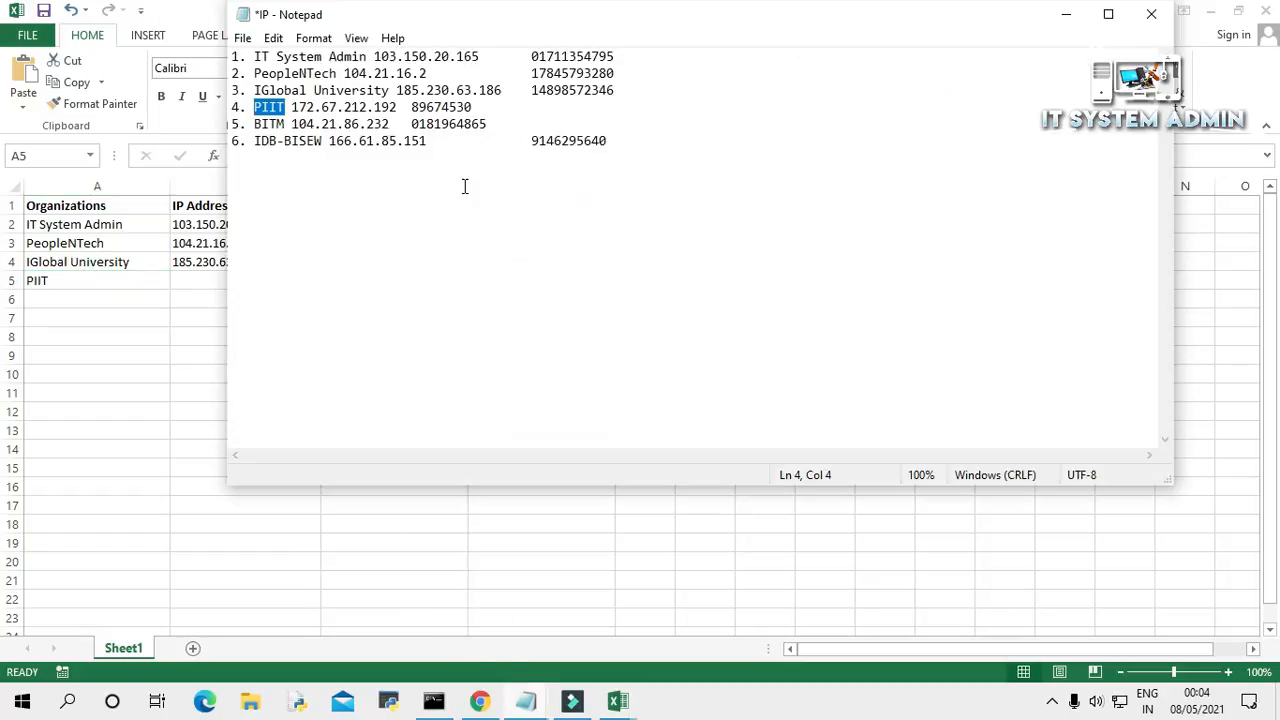
pyautogui.click(399, 106)
pyautogui.moveTo(399, 106); pyautogui.dragTo(294, 116)
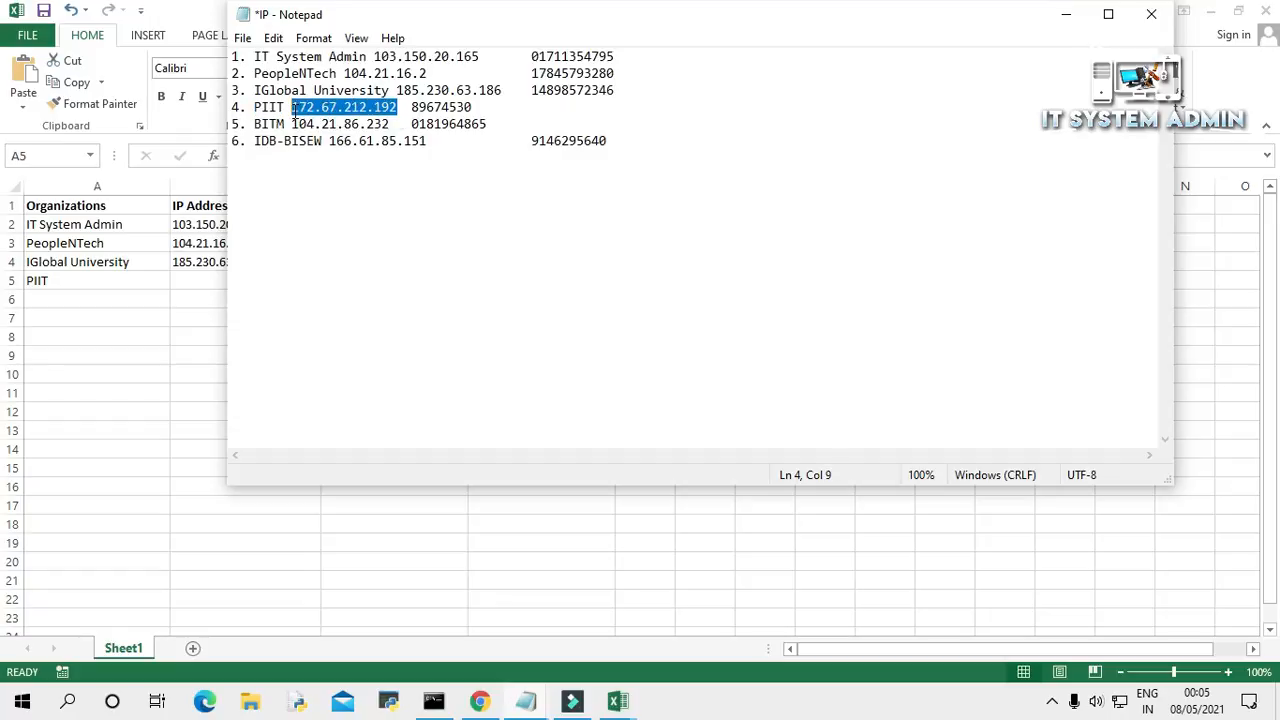
pyautogui.rightClick(318, 106)
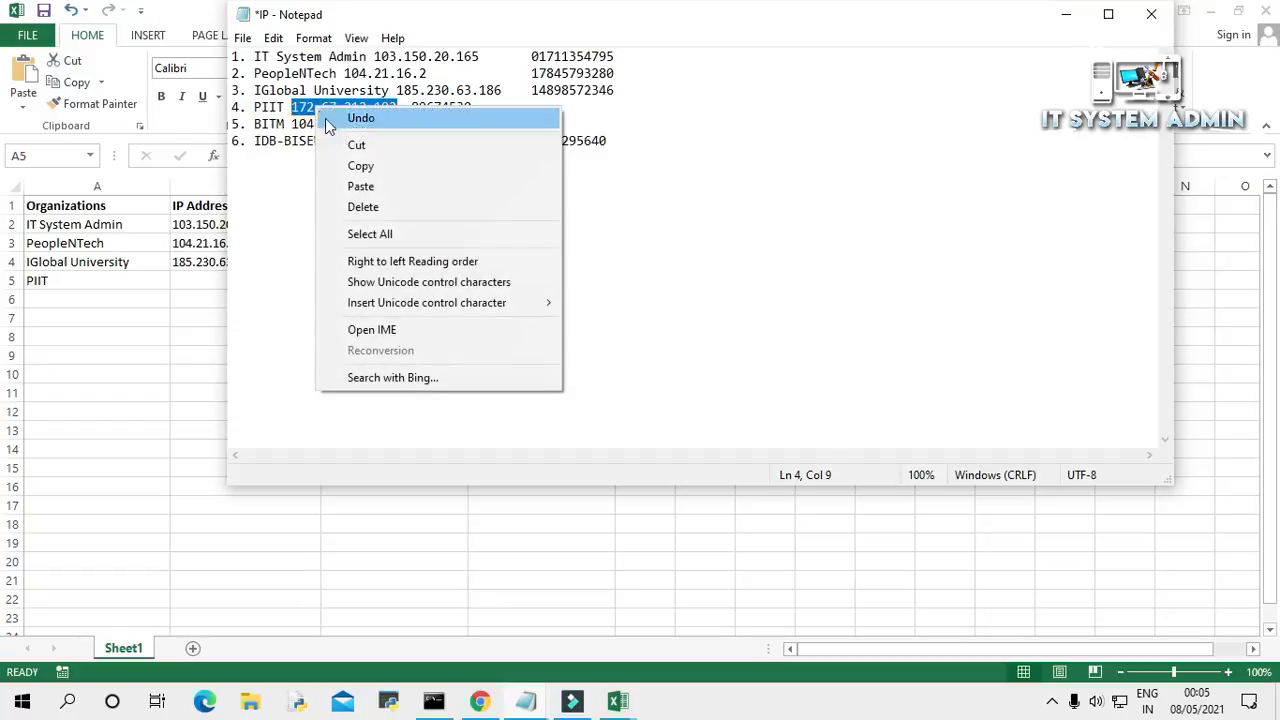
pyautogui.click(357, 166)
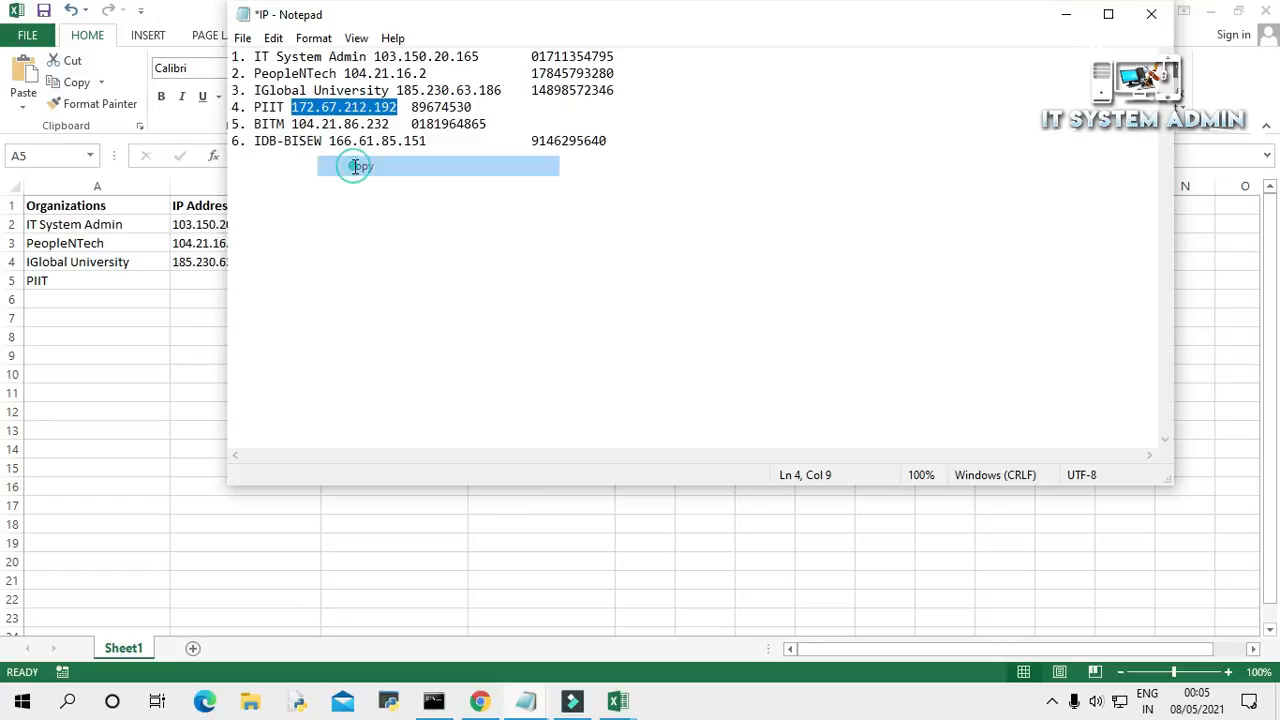
pyautogui.click(192, 280)
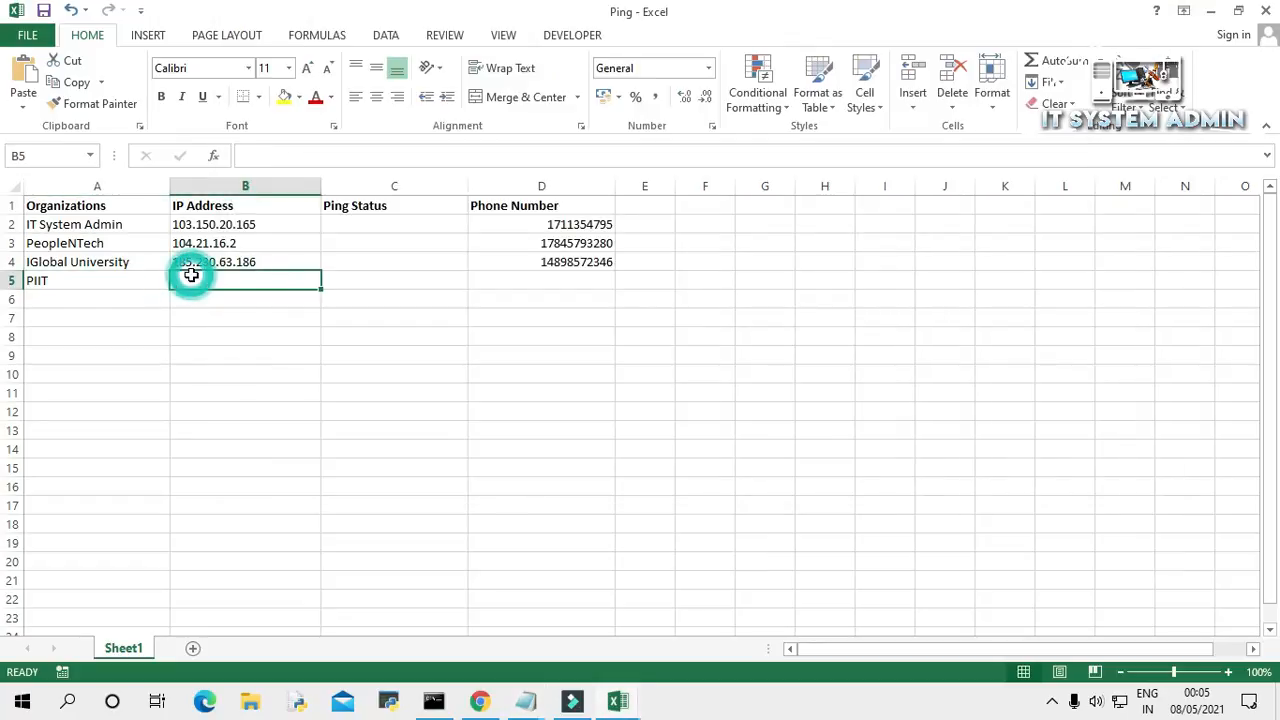
pyautogui.hotkey('ctrl', 'v')
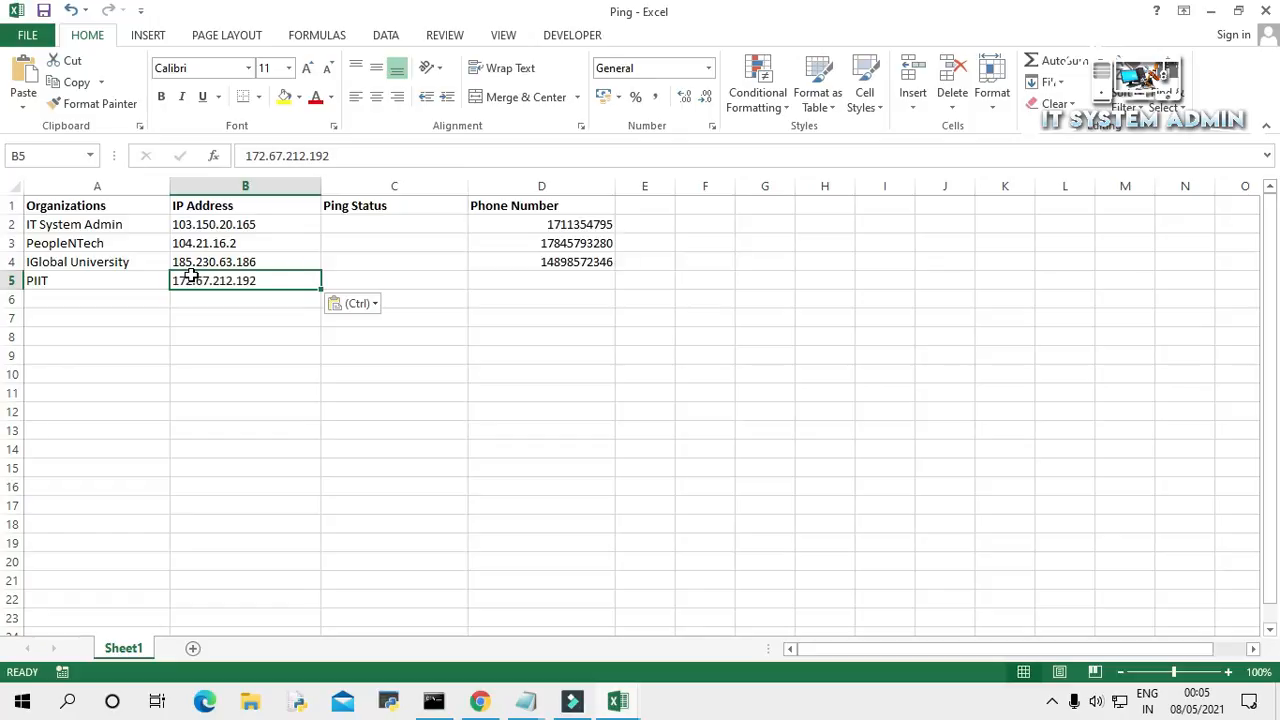
# - Copy PIIT's phone number from the IP text file in Notepad into cell D5 of the worksheet
pyautogui.click(522, 705)
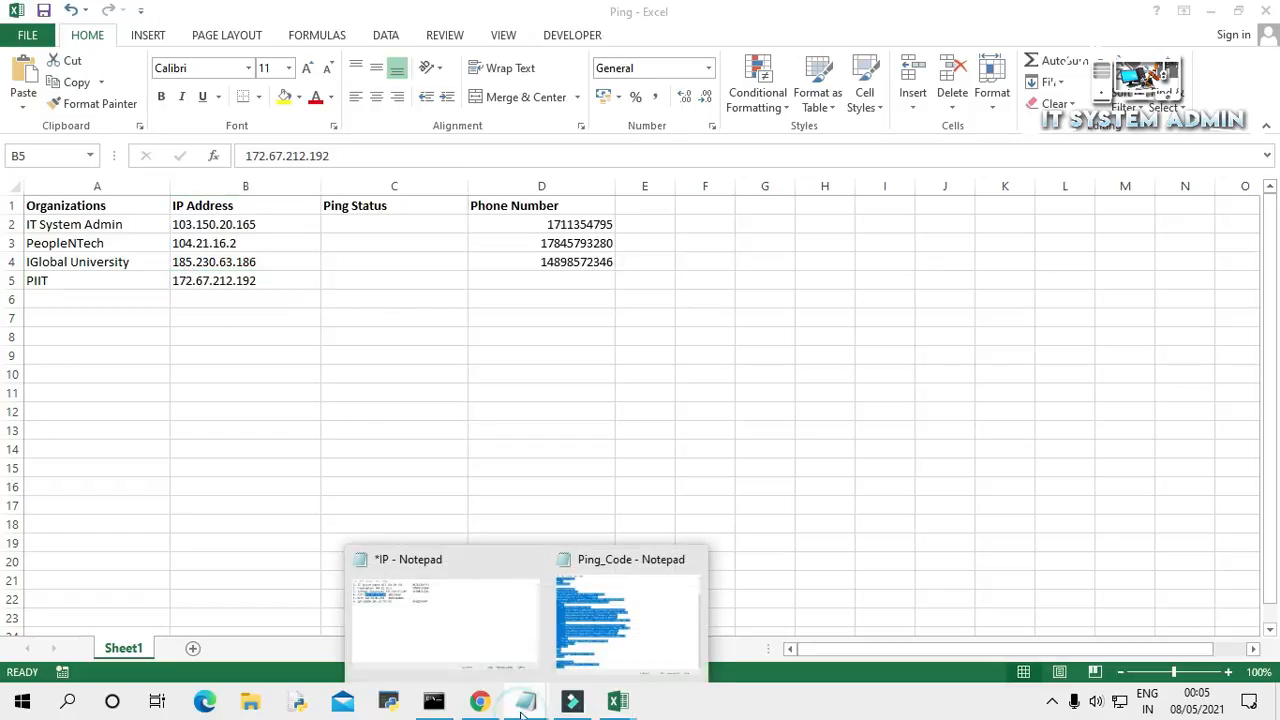
pyautogui.click(500, 654)
pyautogui.moveTo(477, 107); pyautogui.dragTo(420, 108)
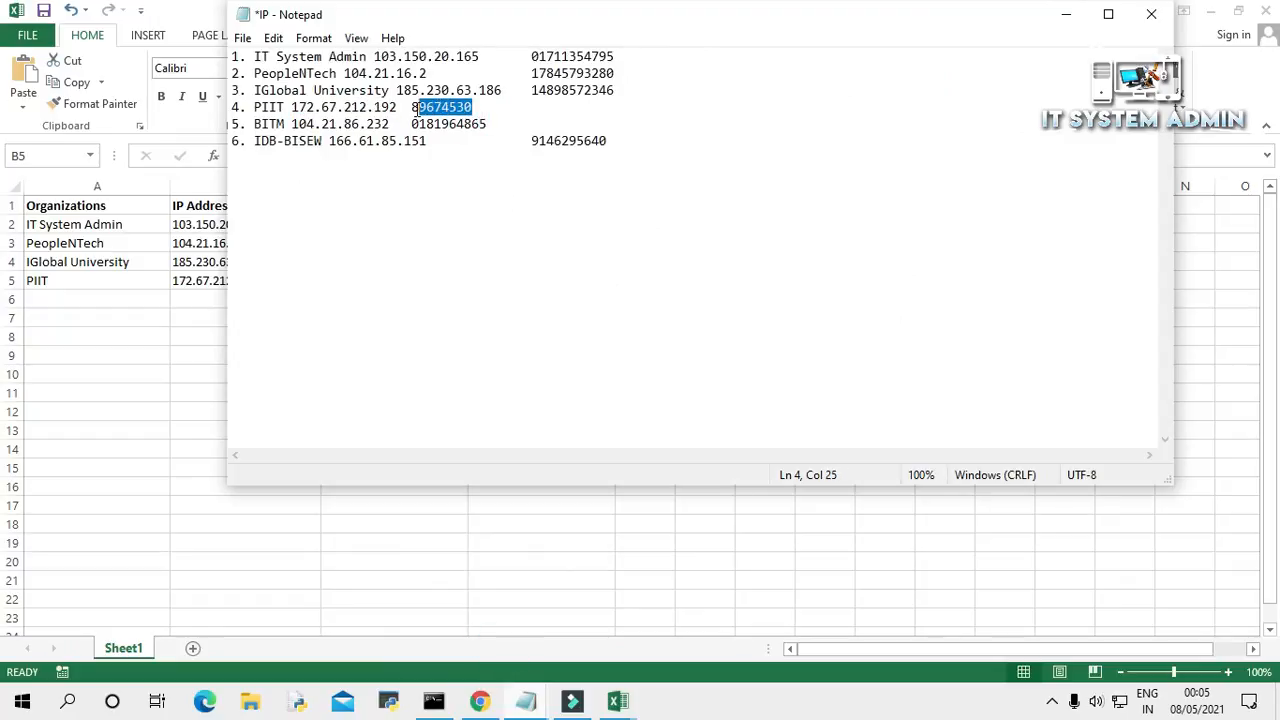
pyautogui.rightClick(416, 110)
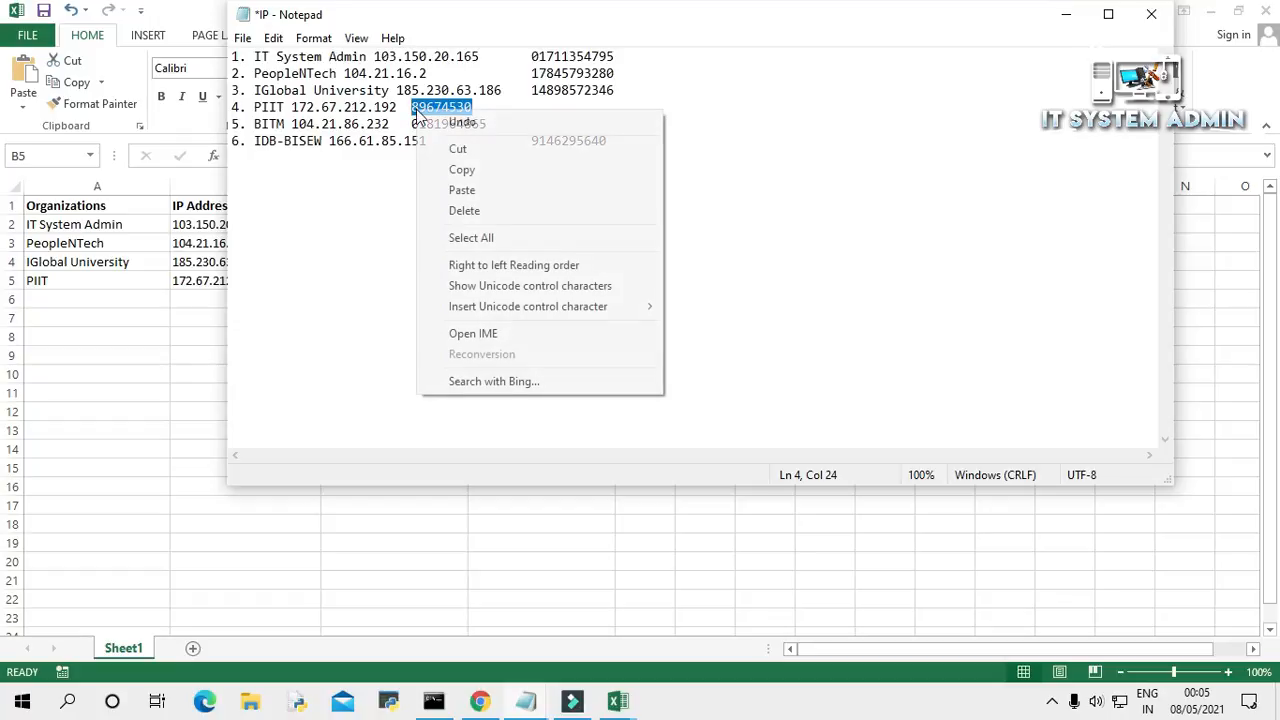
pyautogui.click(460, 171)
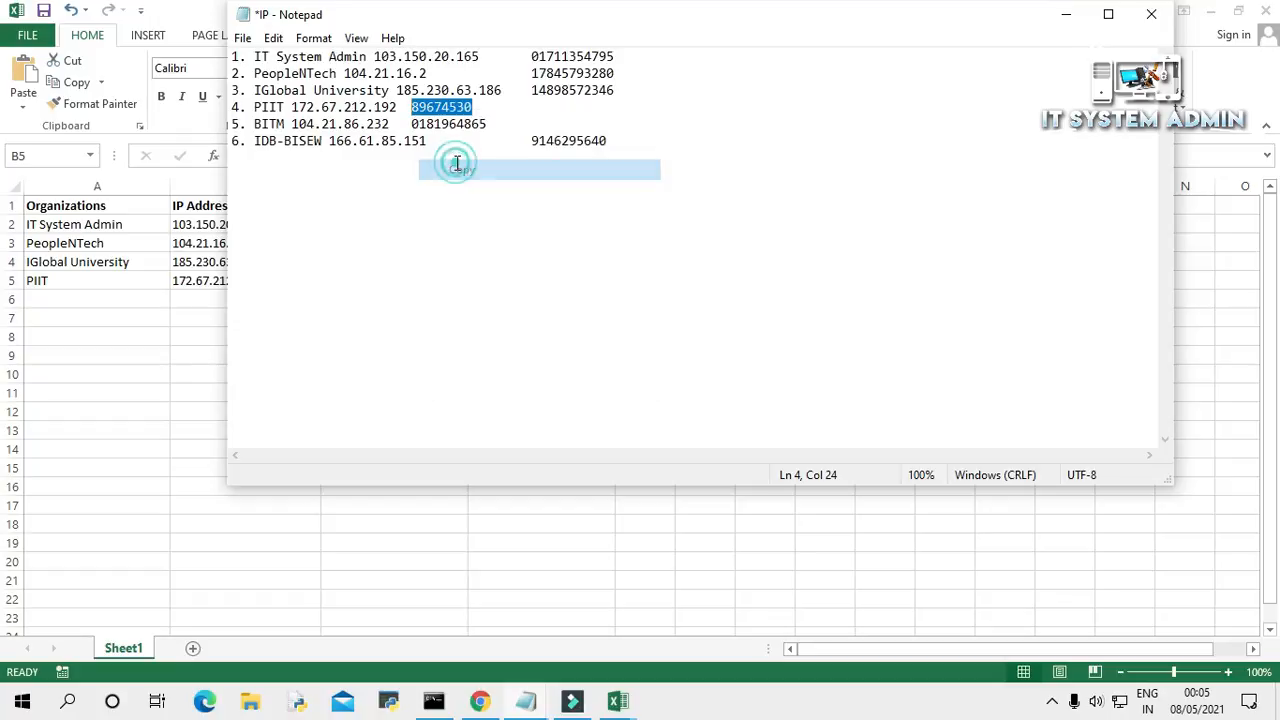
pyautogui.hotkey('alt', 'Tab')
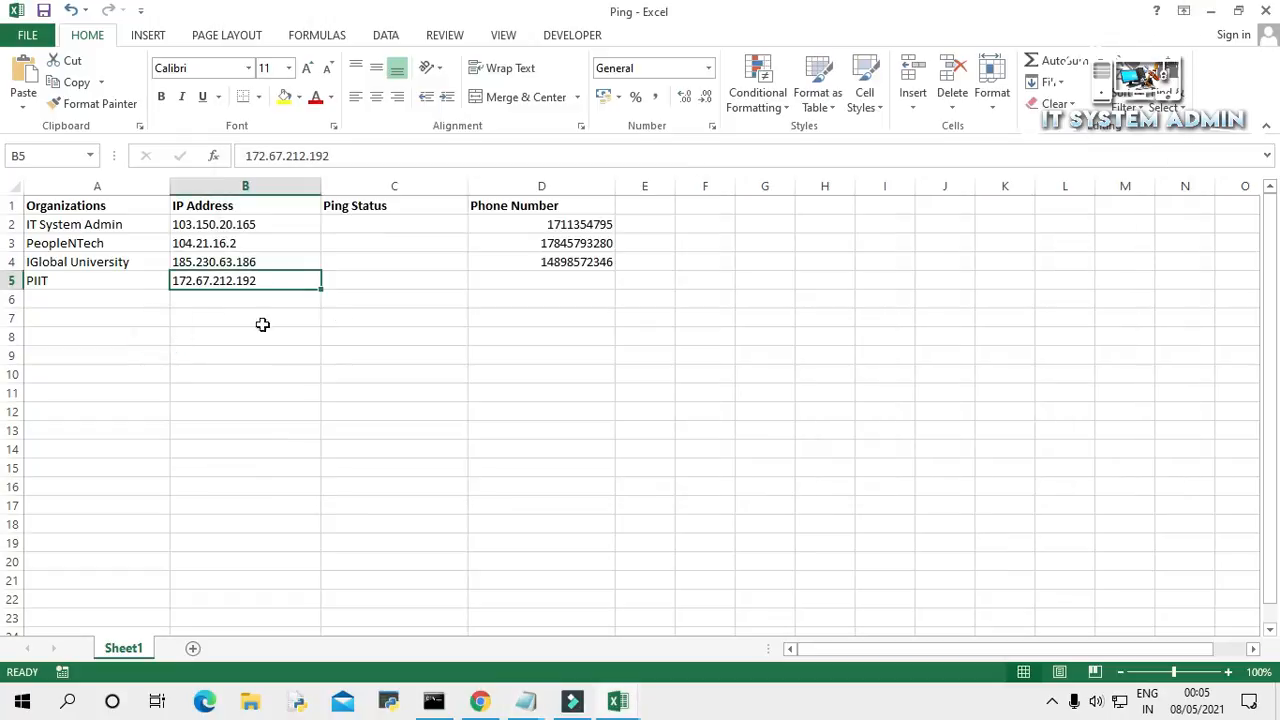
pyautogui.click(538, 281)
pyautogui.hotkey('ctrl', 'v')
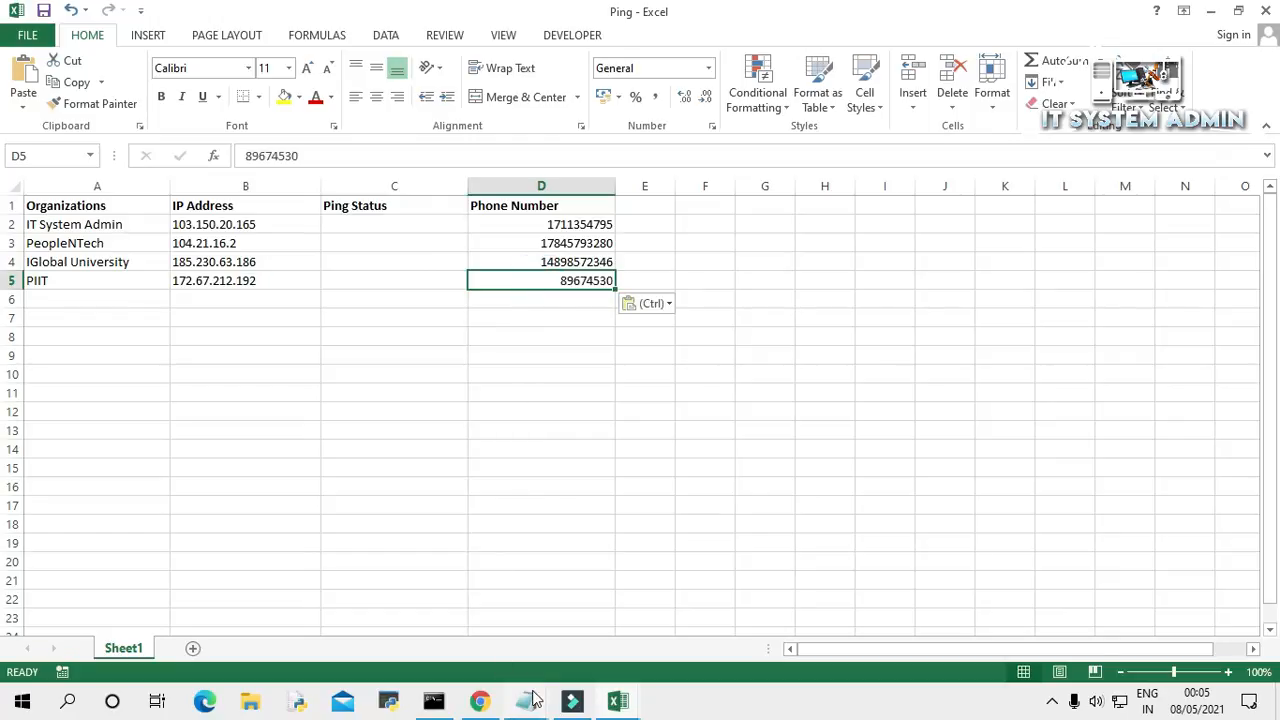
# - Copy the organization name "BITM" from the IP text file in Notepad into cell A6 of the worksheet
pyautogui.moveTo(528, 700)
pyautogui.click(470, 618)
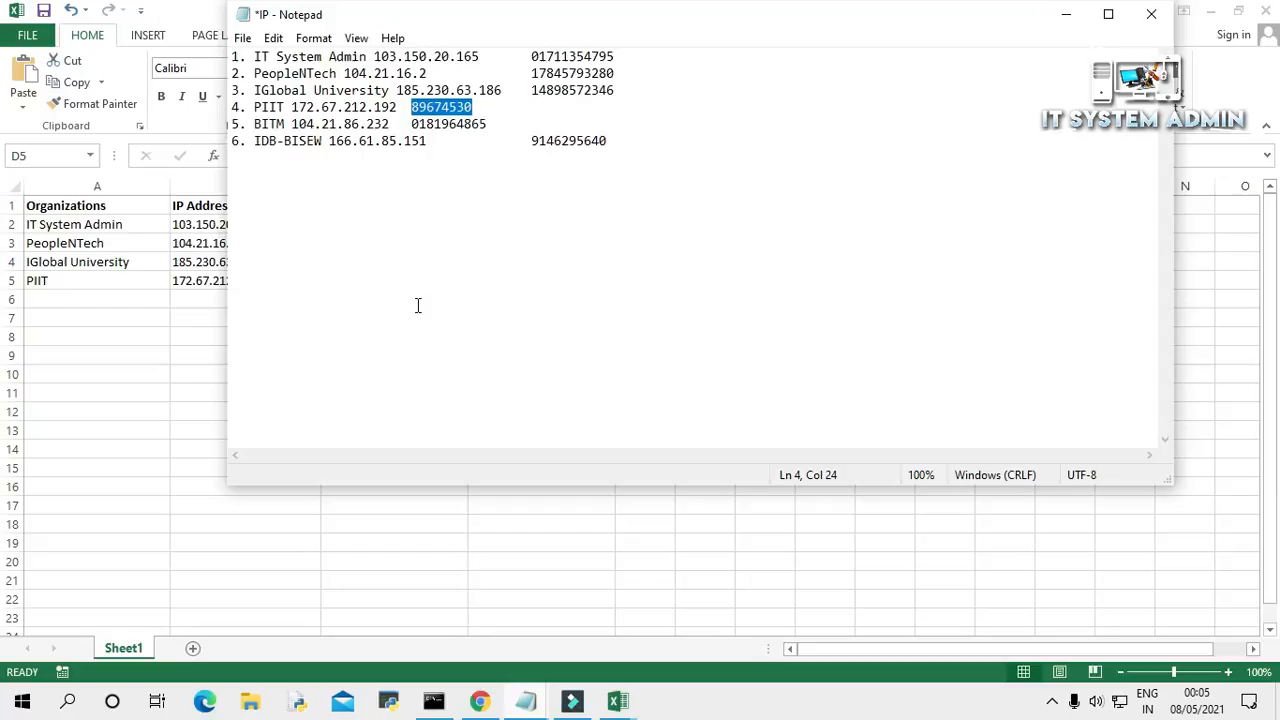
pyautogui.moveTo(288, 124); pyautogui.dragTo(256, 124)
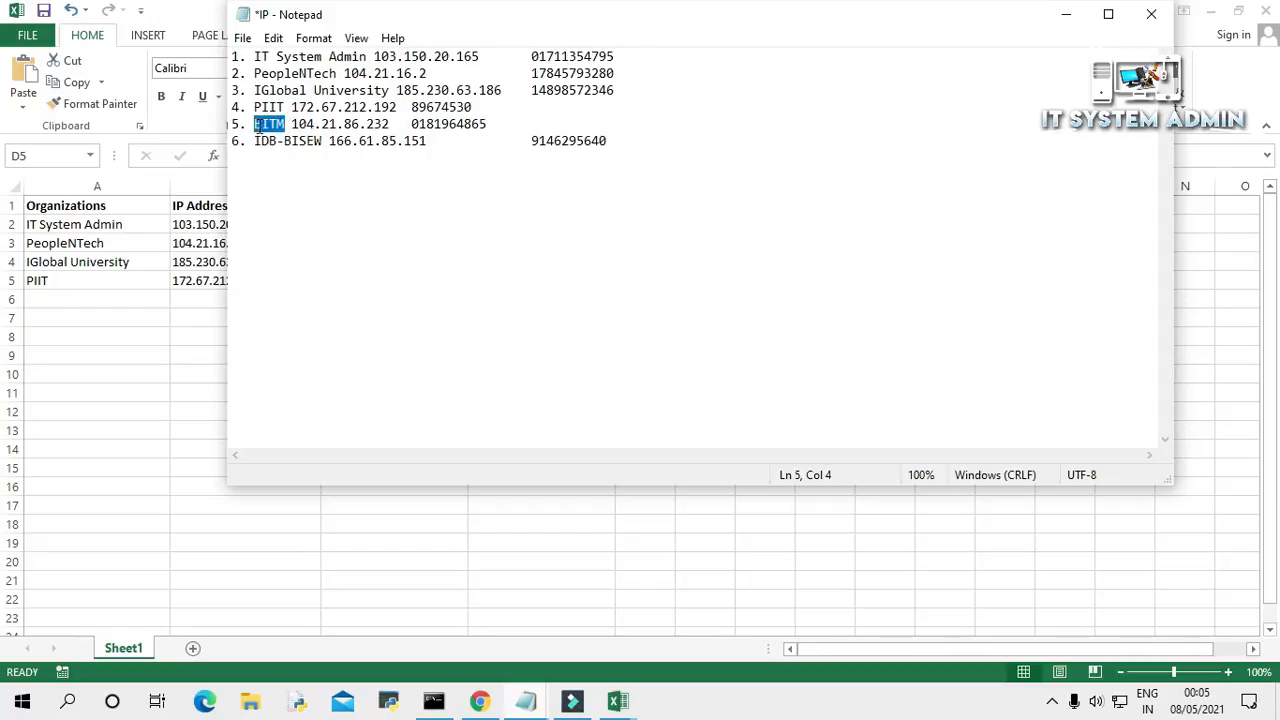
pyautogui.rightClick(263, 124)
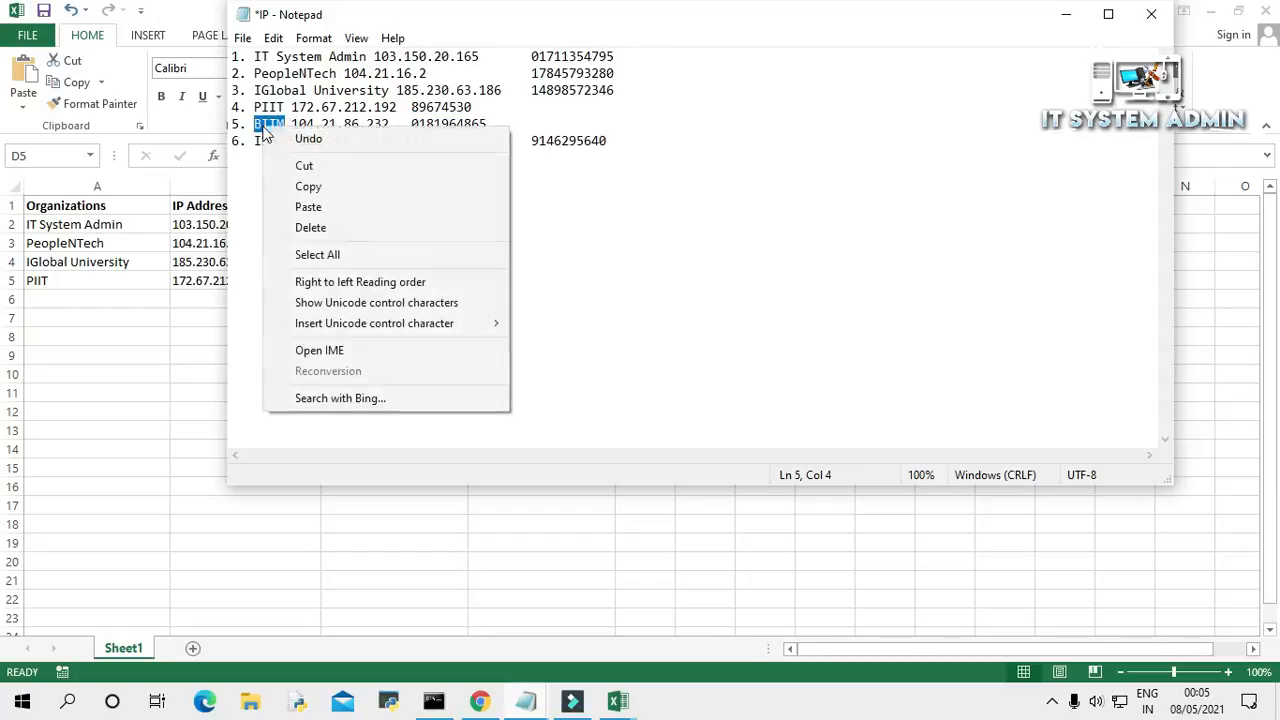
pyautogui.click(295, 186)
pyautogui.hotkey('alt', 'Tab')
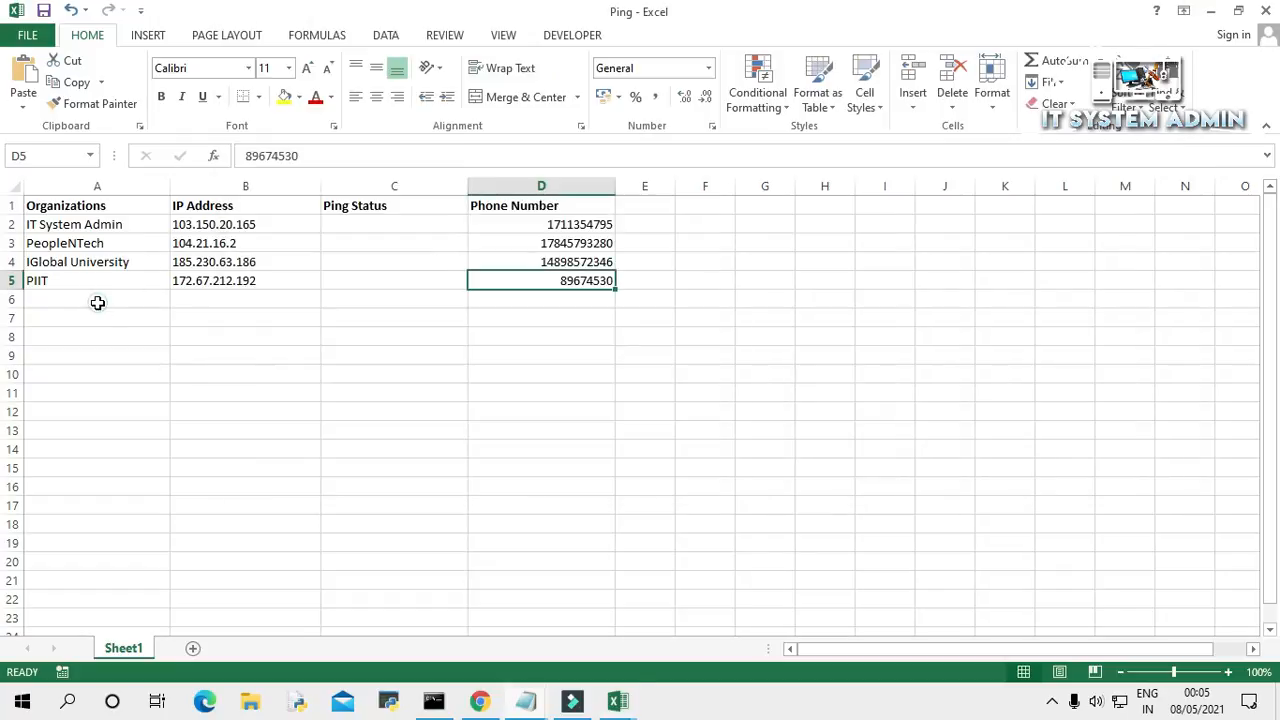
pyautogui.click(97, 301)
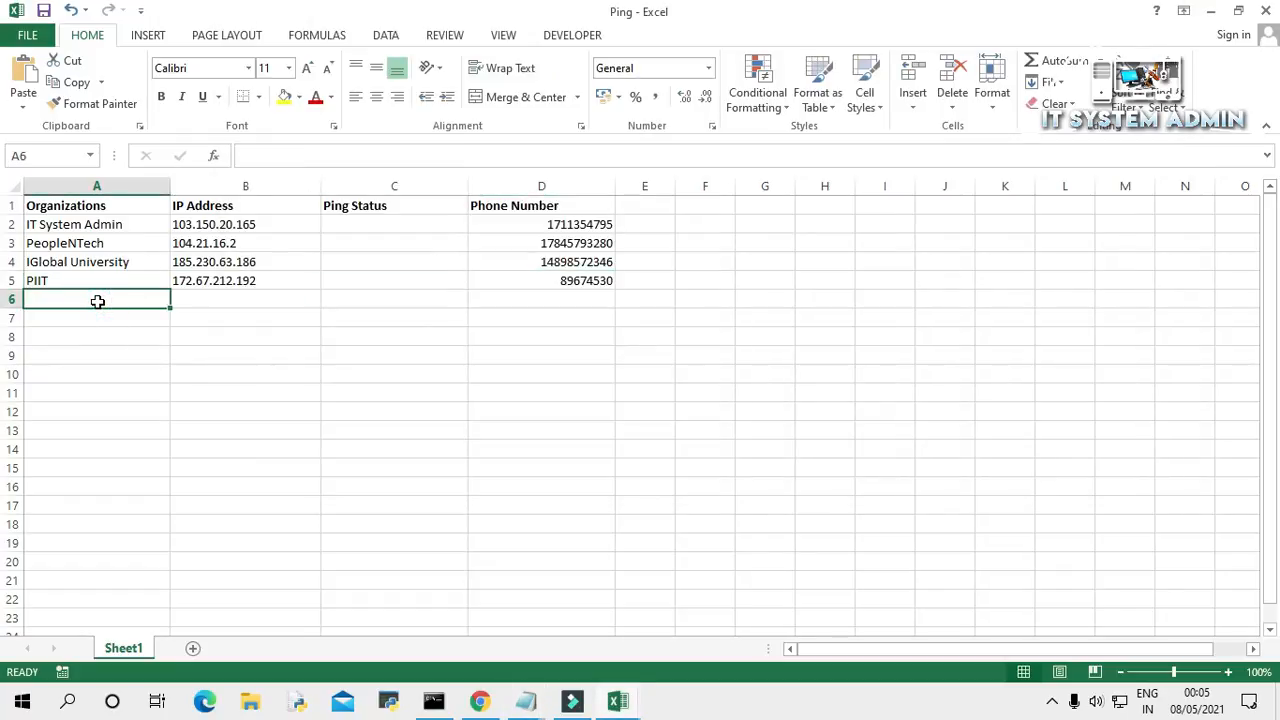
pyautogui.hotkey('ctrl', 'v')
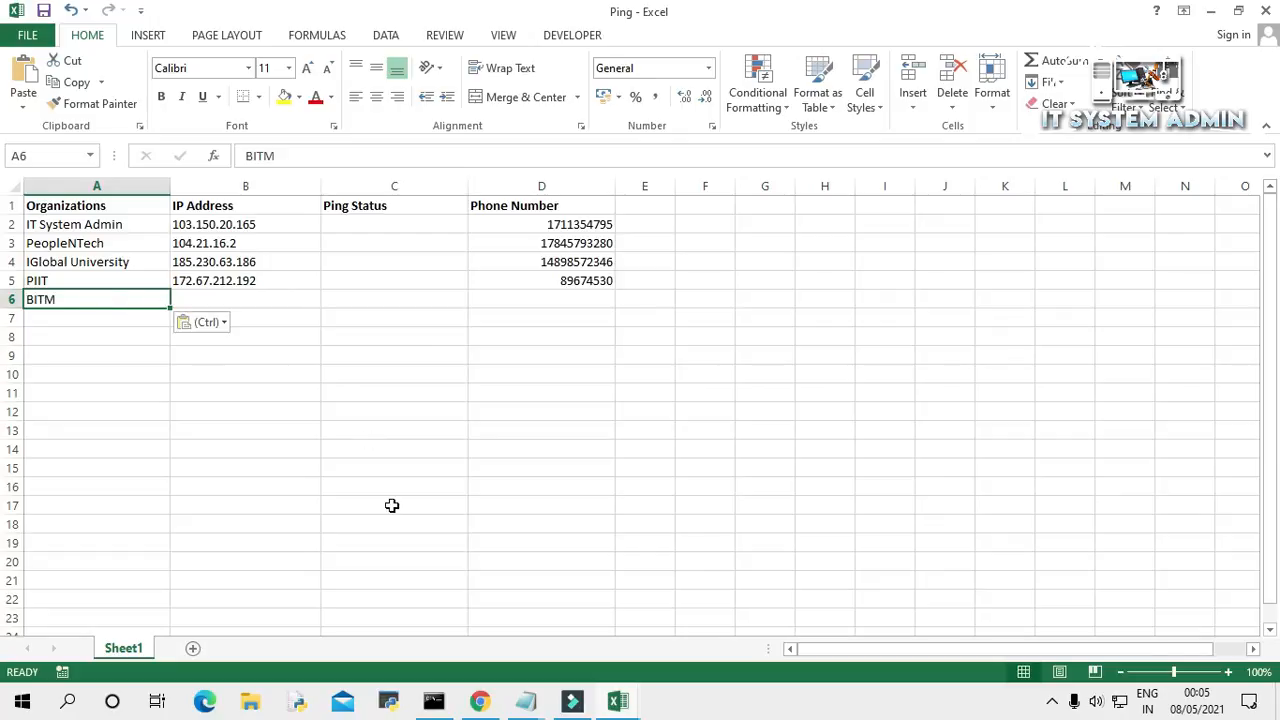
# - Copy BITM's IP address 104.21.86.232 from the IP text file in Notepad into cell B6 of the worksheet
pyautogui.moveTo(524, 705)
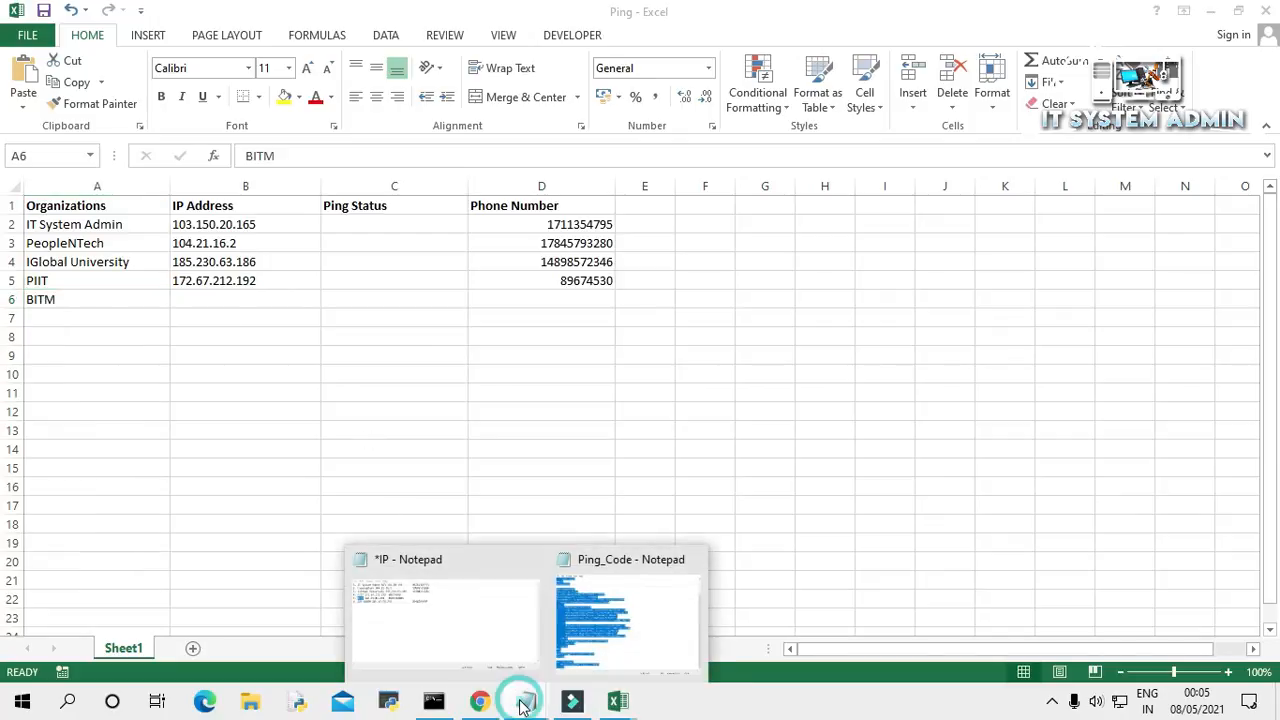
pyautogui.click(449, 613)
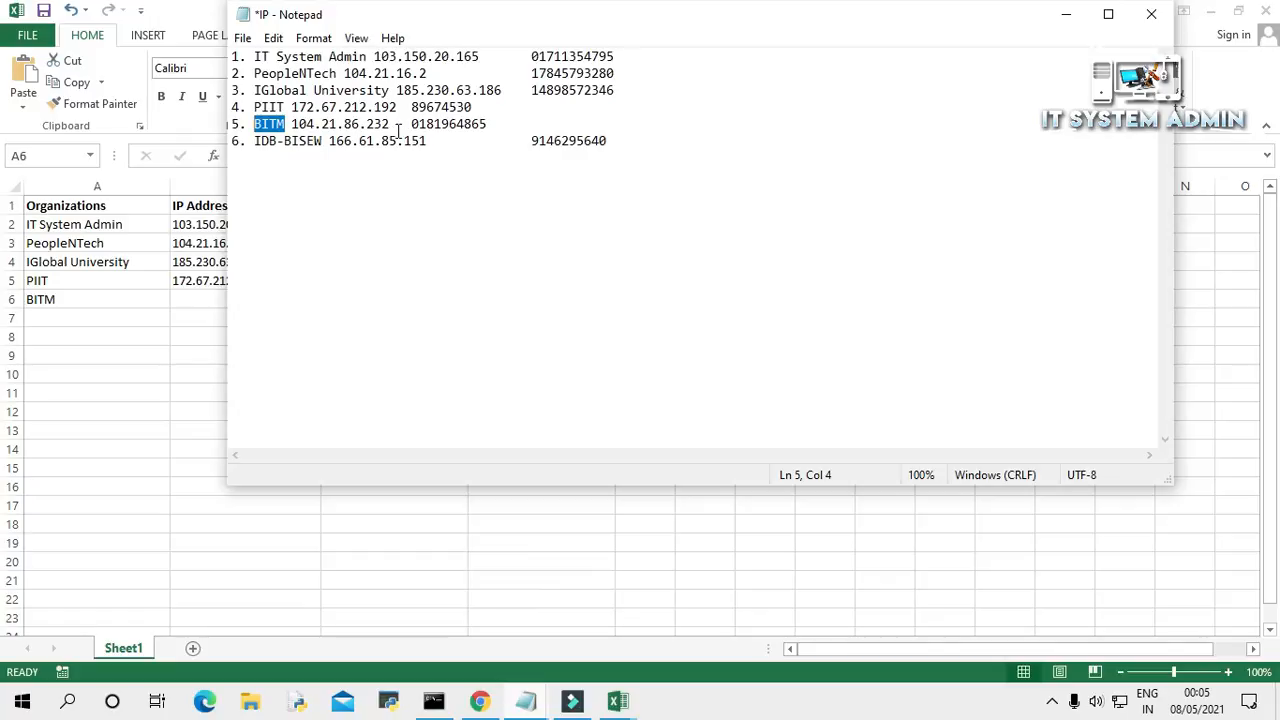
pyautogui.moveTo(391, 126); pyautogui.dragTo(293, 133)
pyautogui.rightClick(308, 124)
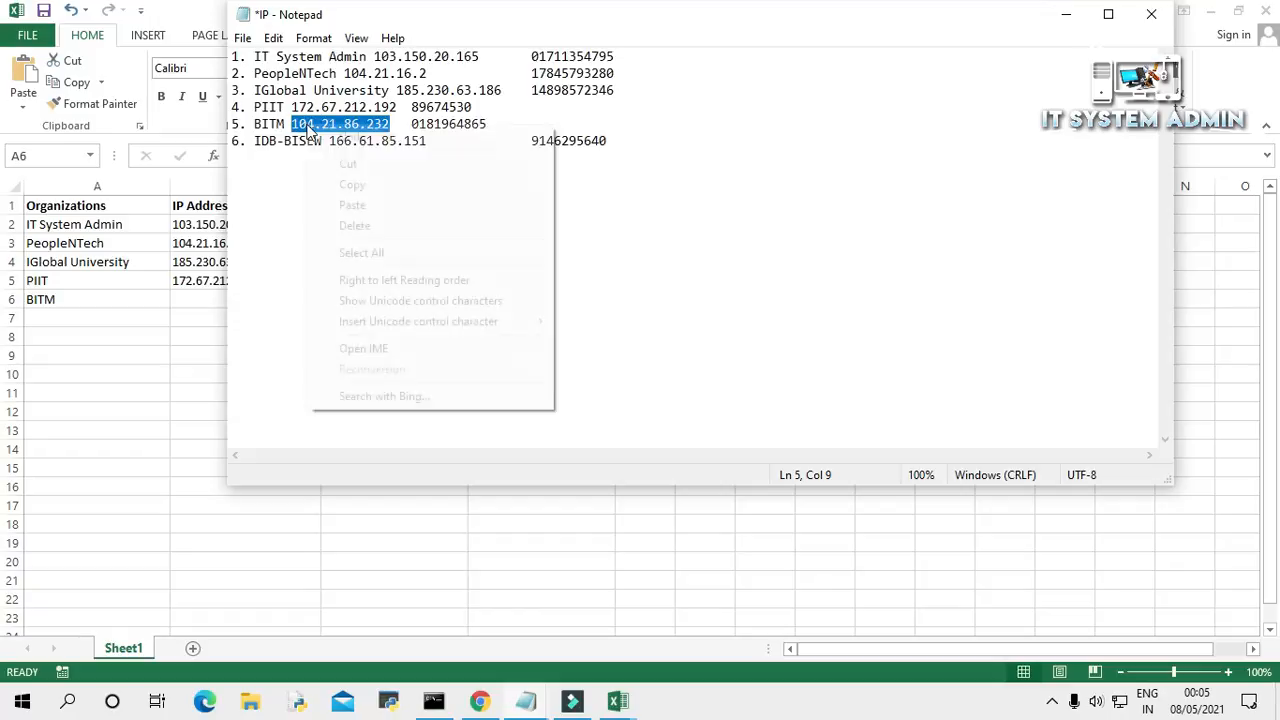
pyautogui.click(352, 188)
pyautogui.hotkey('alt', 'Tab')
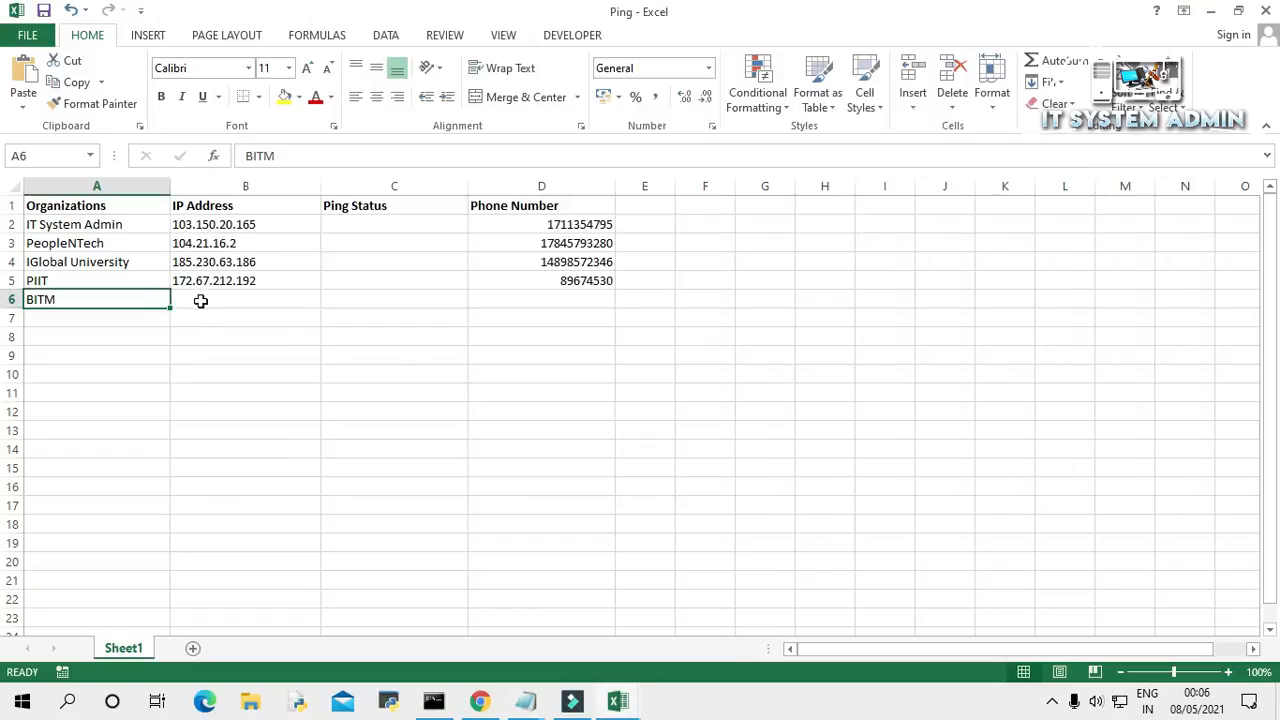
pyautogui.click(200, 301)
pyautogui.hotkey('ctrl', 'v')
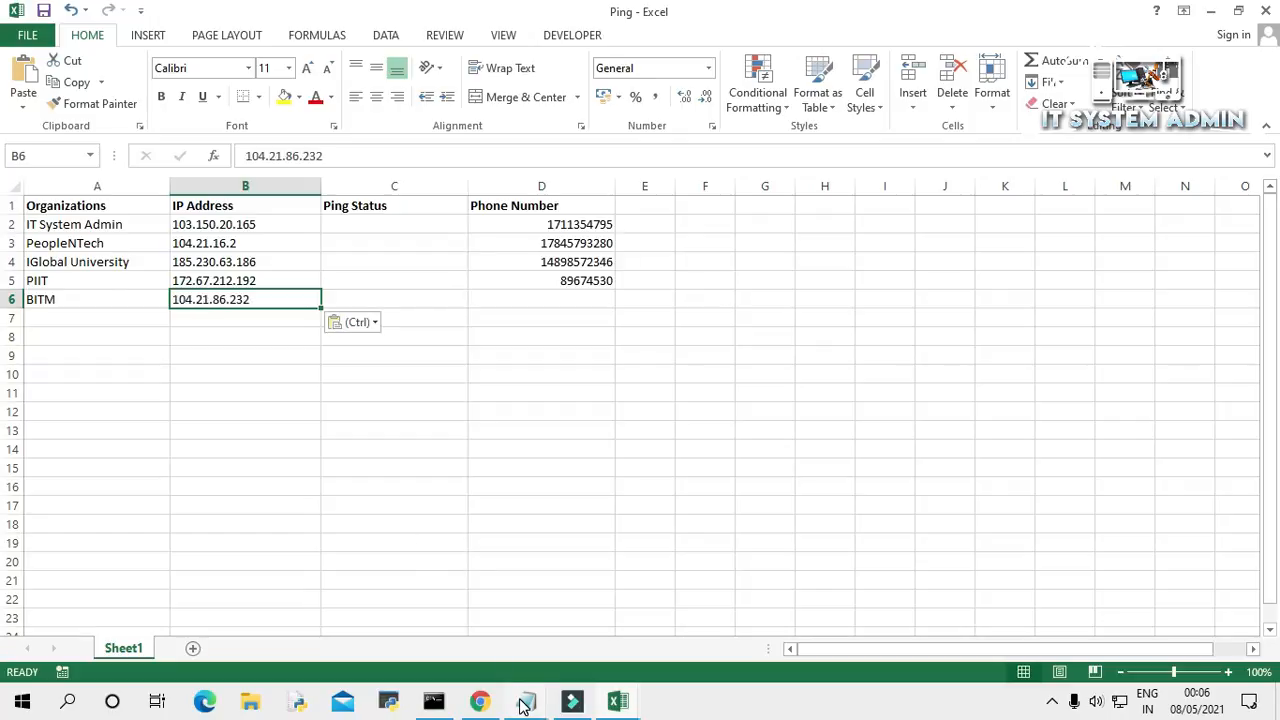
# - Copy BITM's phone number from the IP text file in Notepad into cell D6 of the worksheet
pyautogui.moveTo(525, 706)
pyautogui.click(505, 668)
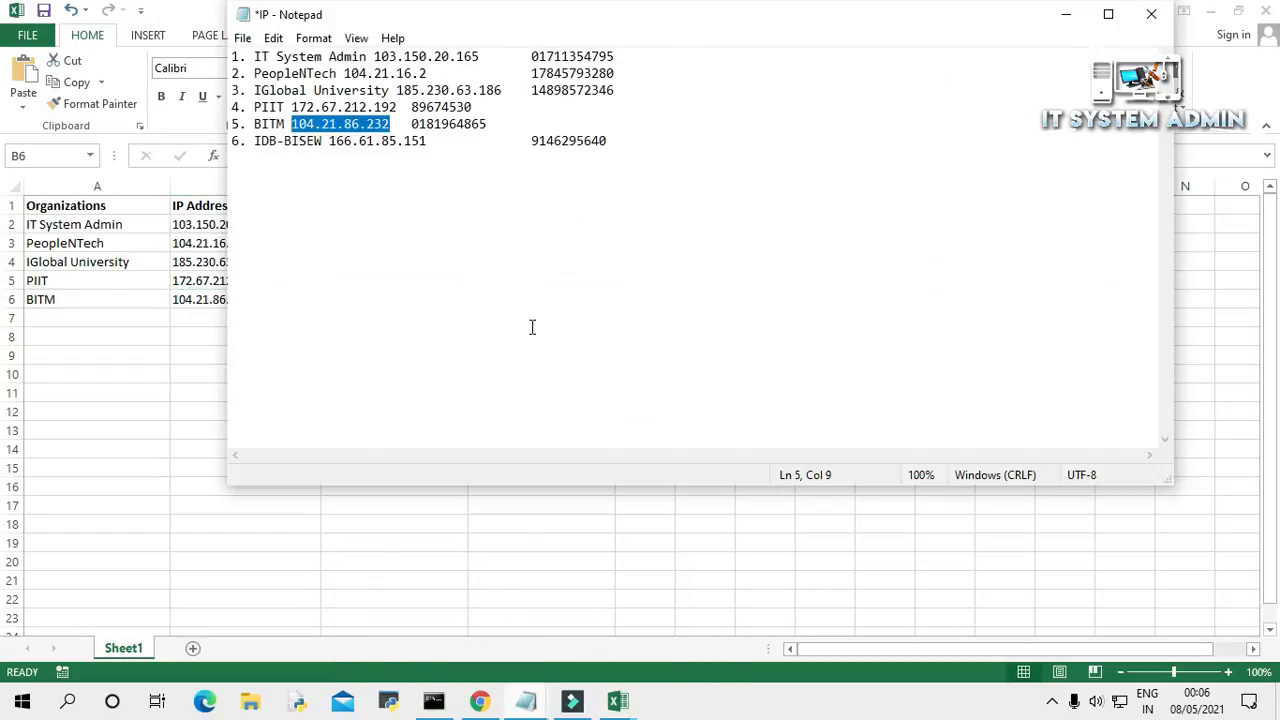
pyautogui.moveTo(490, 123); pyautogui.dragTo(413, 124)
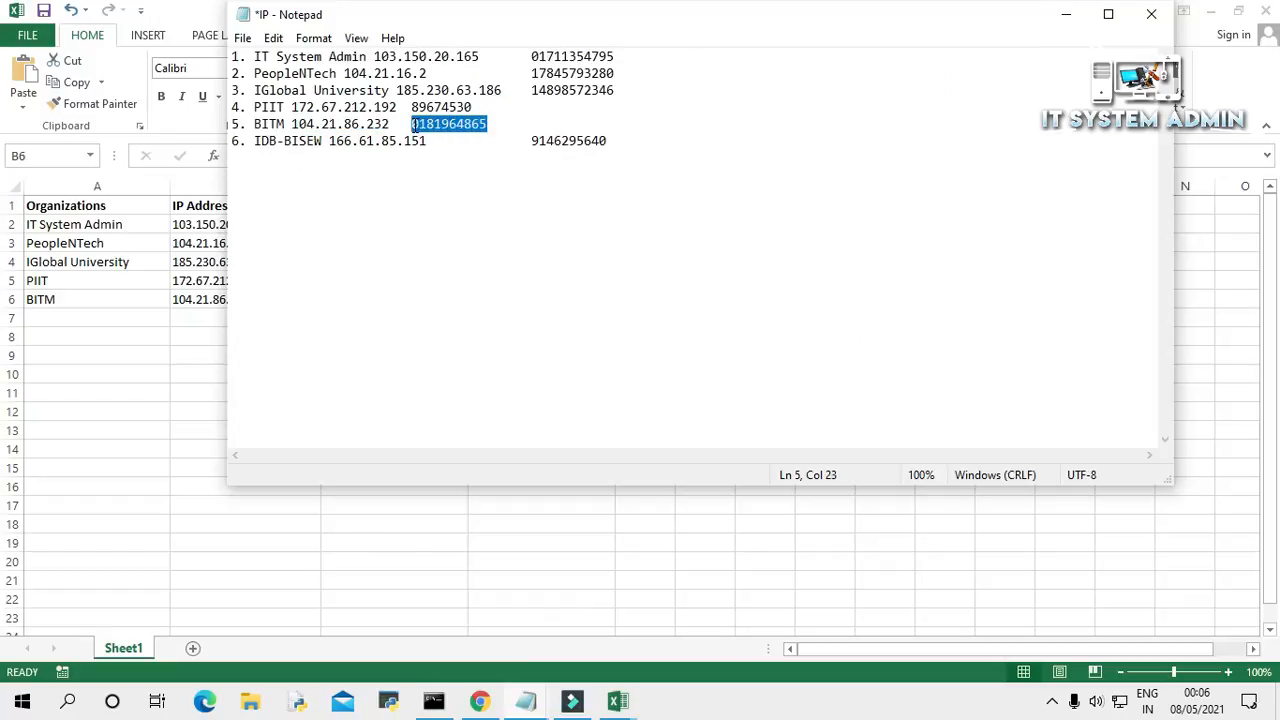
pyautogui.rightClick(436, 124)
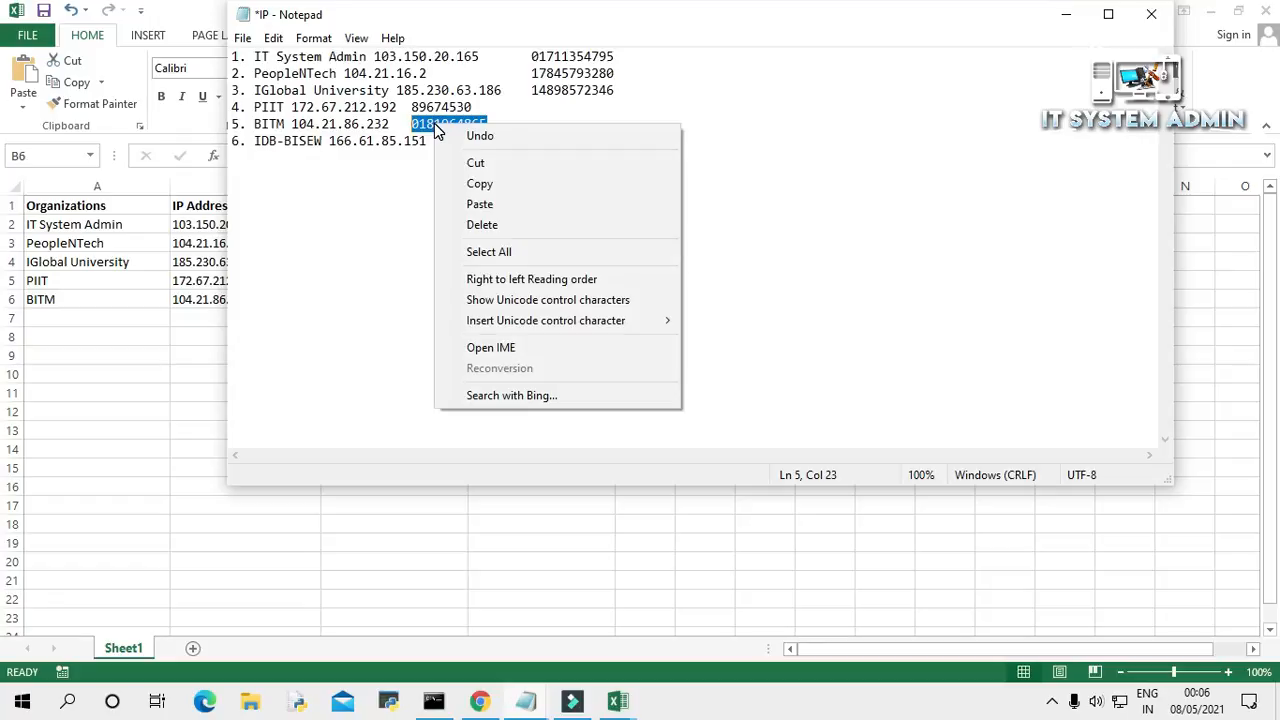
pyautogui.click(460, 186)
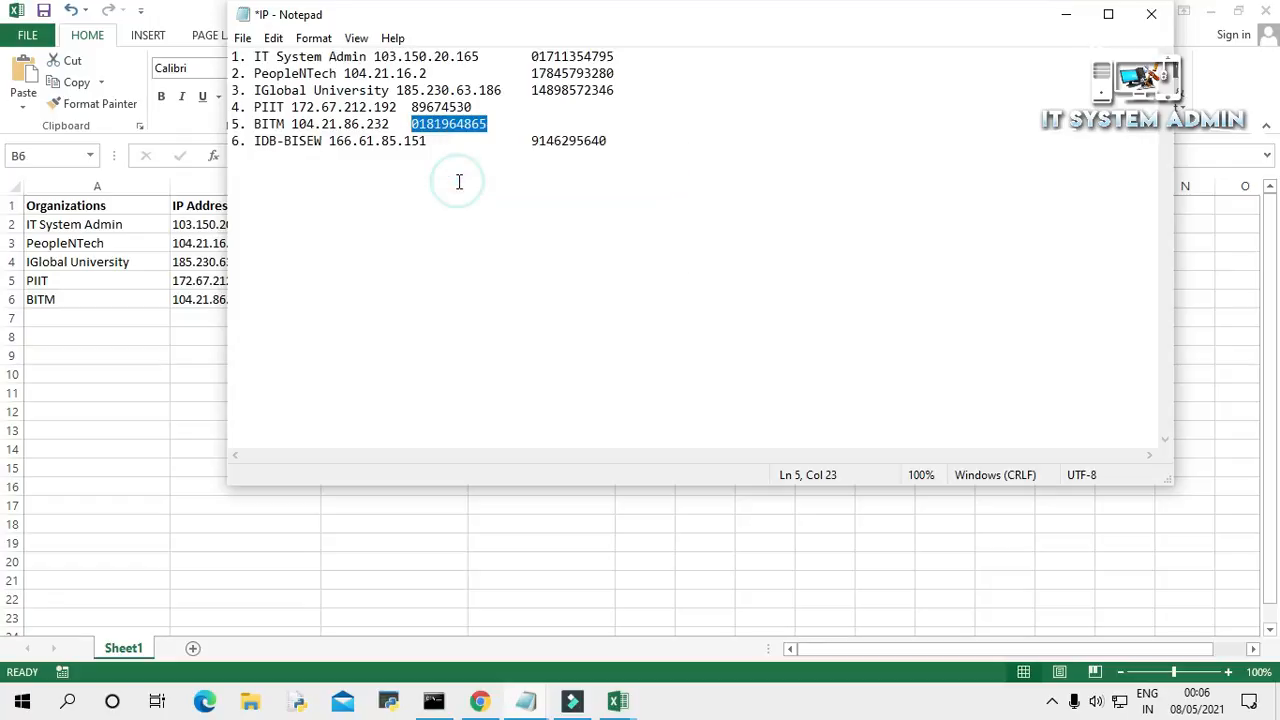
pyautogui.click(205, 370)
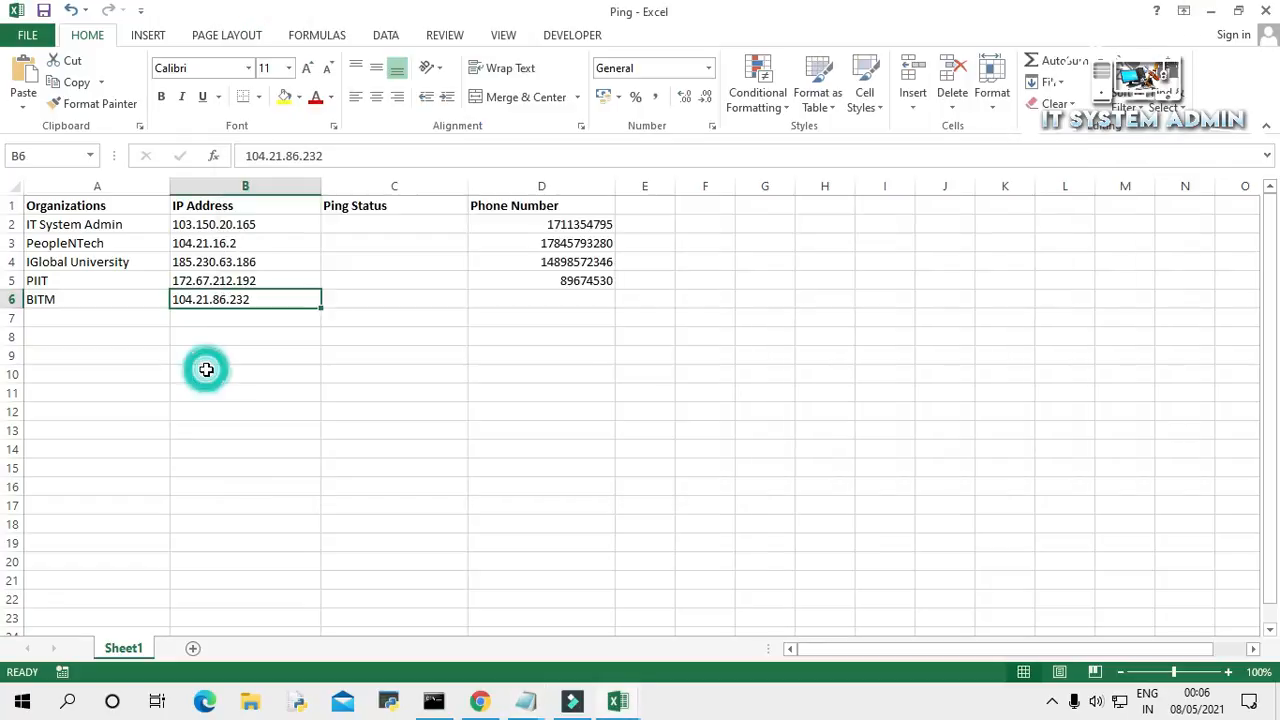
pyautogui.click(550, 302)
pyautogui.hotkey('ctrl', 'v')
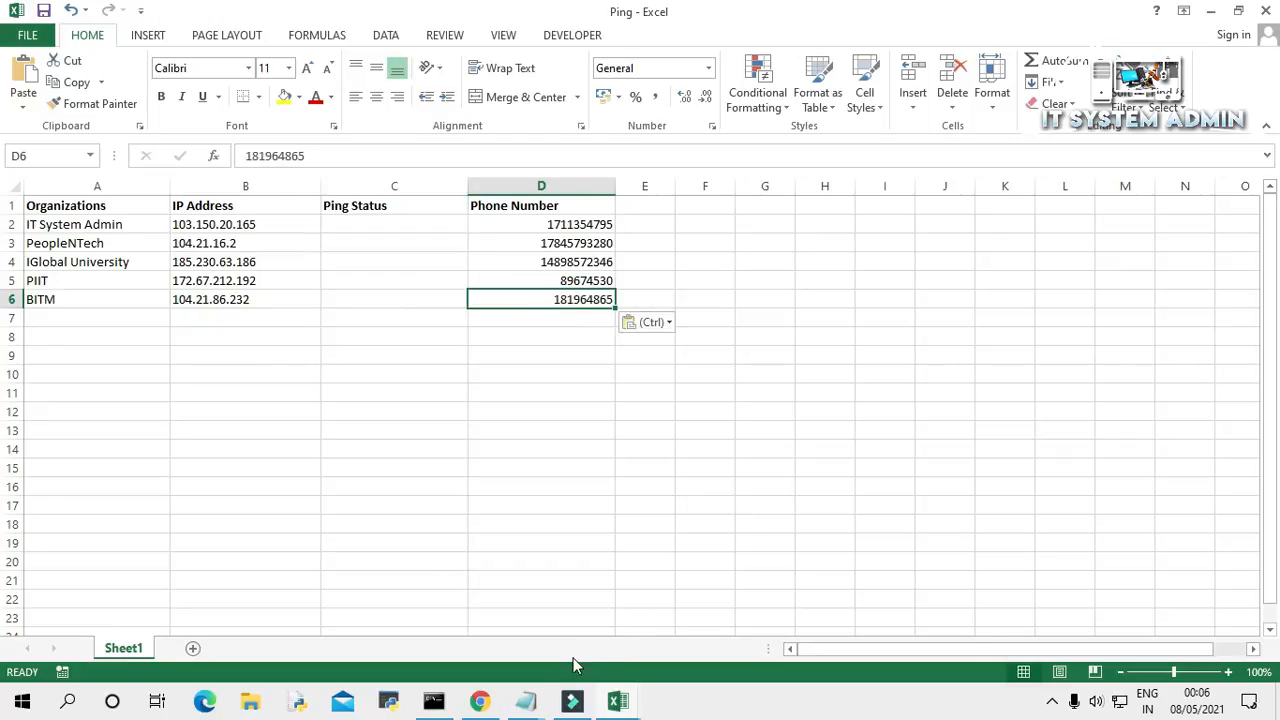
# - Copy the organization name "IDB-BISEW" from the IP text file in Notepad into cell A7 of the worksheet
pyautogui.click(528, 704)
pyautogui.click(468, 607)
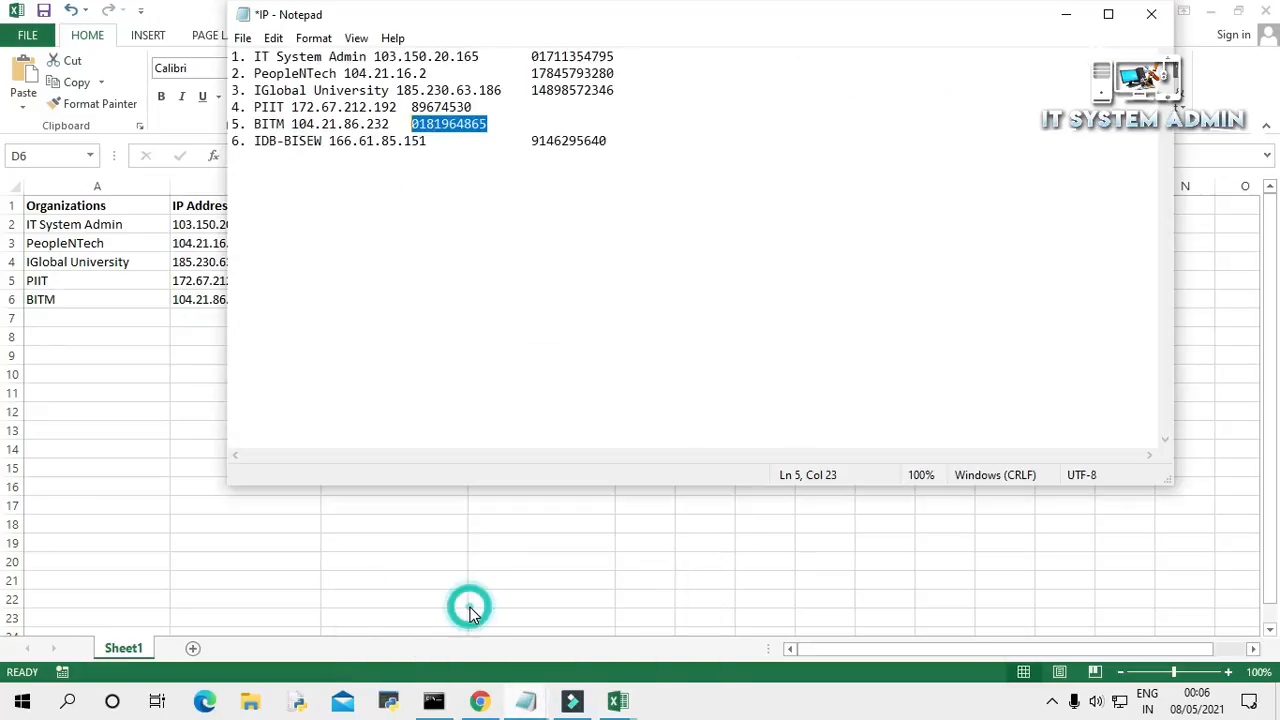
pyautogui.moveTo(323, 140); pyautogui.dragTo(258, 141)
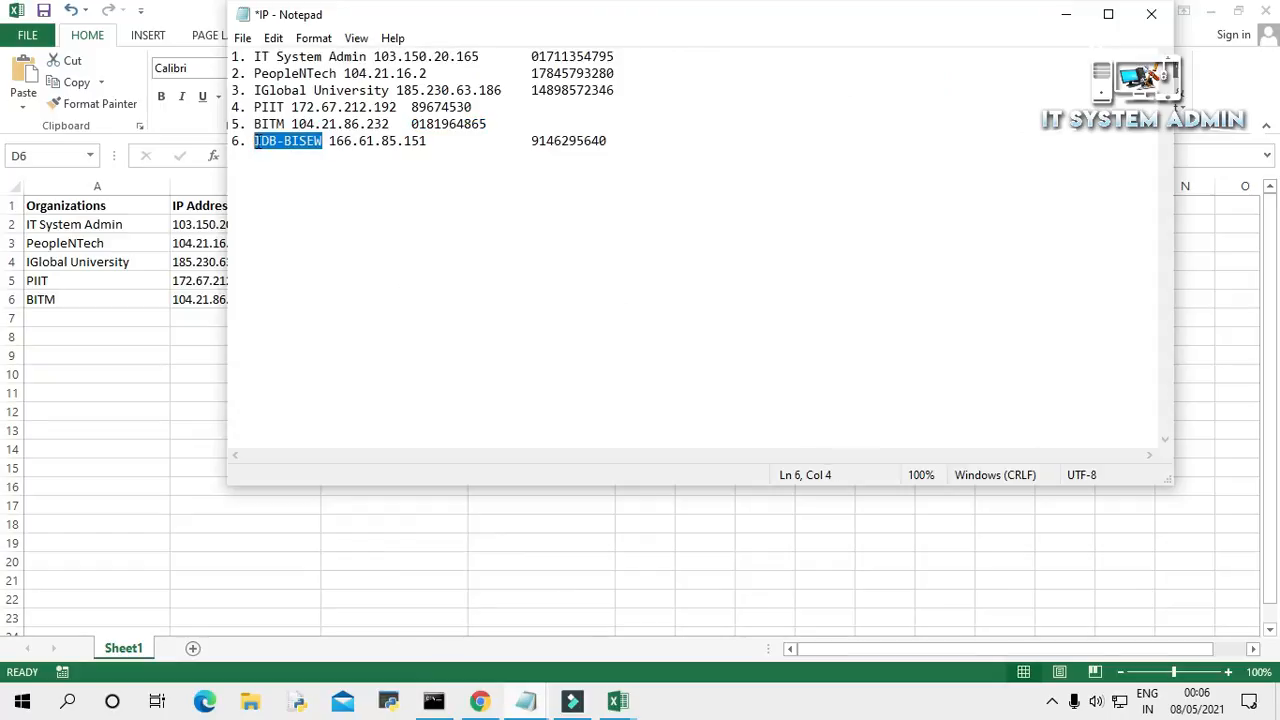
pyautogui.rightClick(270, 141)
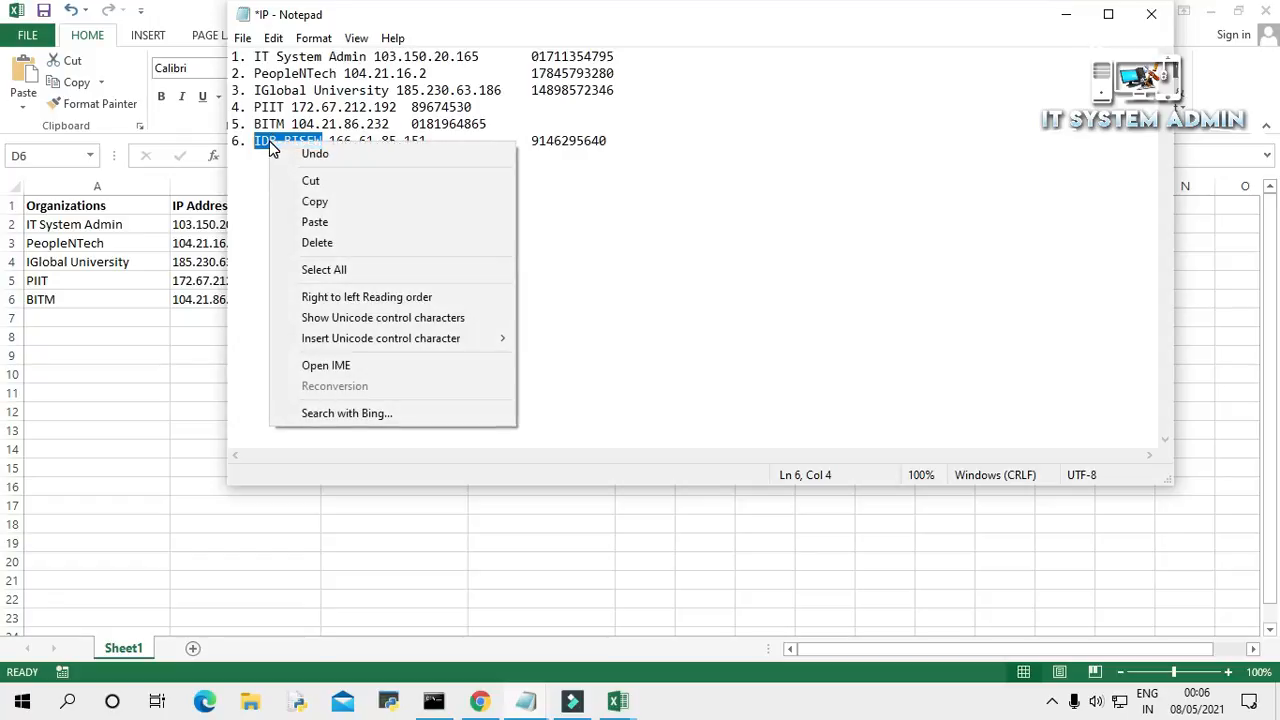
pyautogui.click(307, 204)
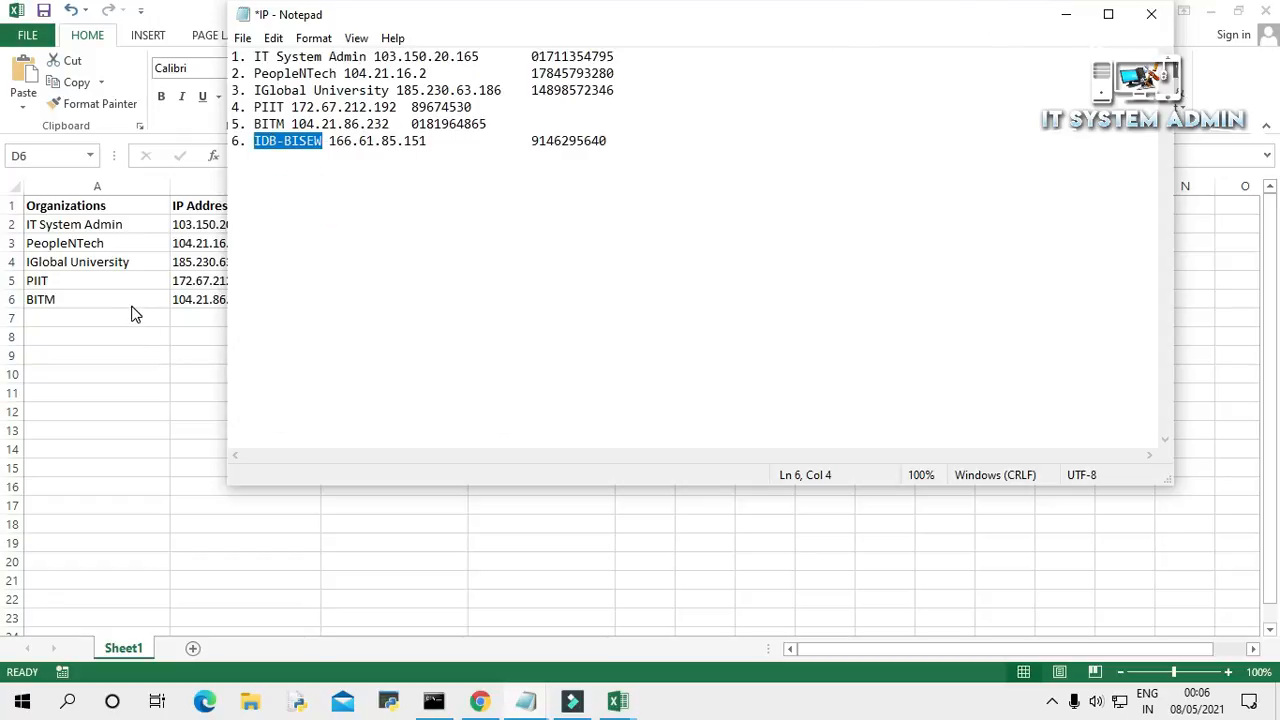
pyautogui.hotkey('alt', 'Tab')
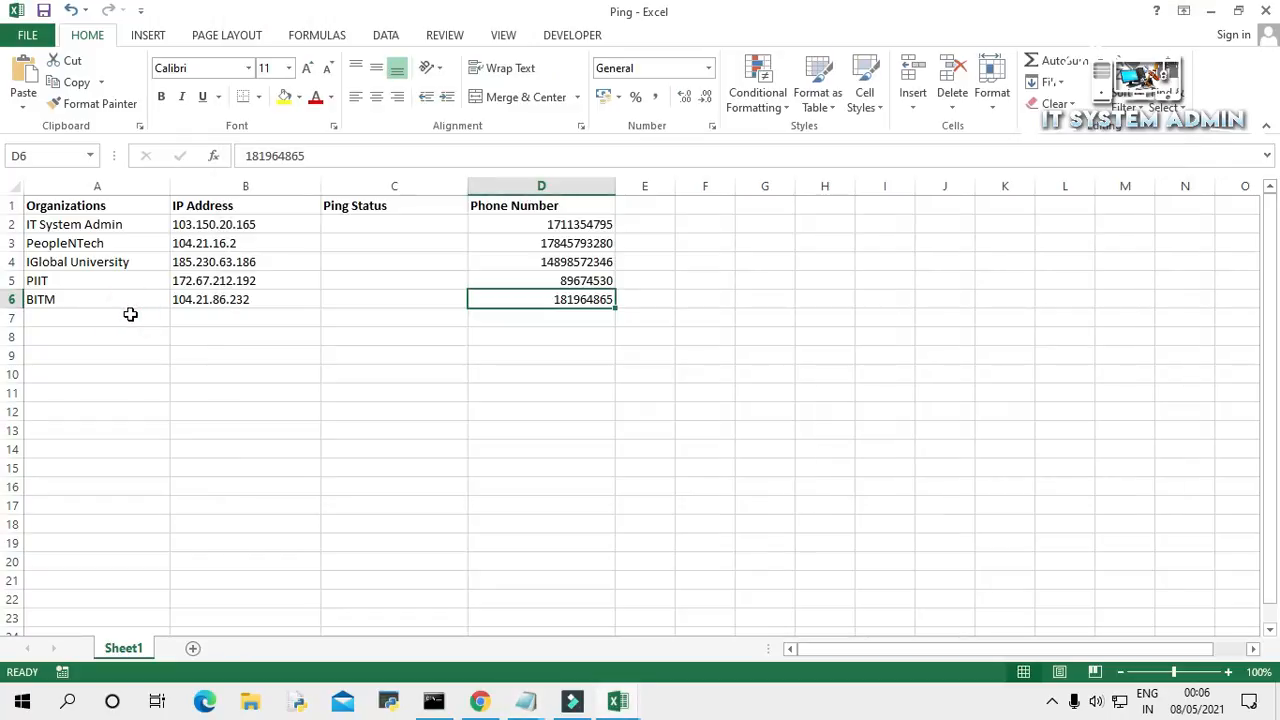
pyautogui.click(130, 314)
pyautogui.hotkey('ctrl', 'v')
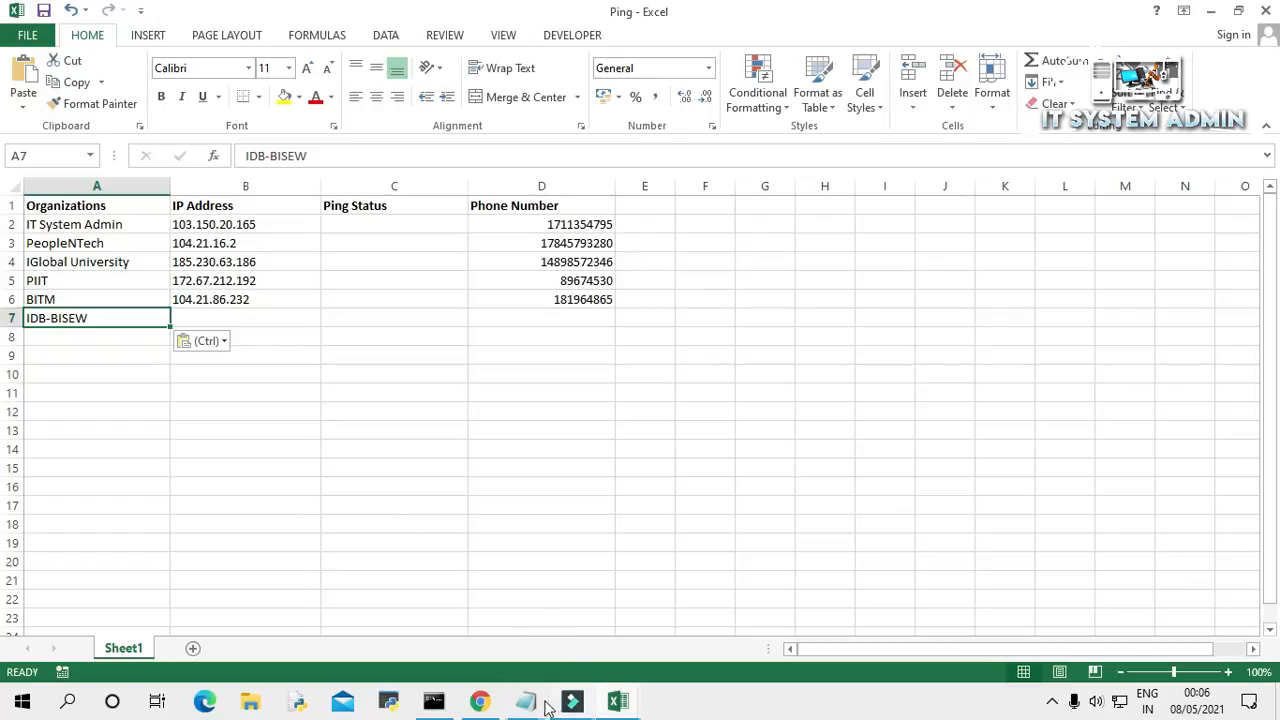
# - Copy IDB-BISEW's IP address 166.61.85.151 from the IP text file in Notepad into cell B7 of the worksheet
pyautogui.moveTo(540, 708)
pyautogui.click(512, 630)
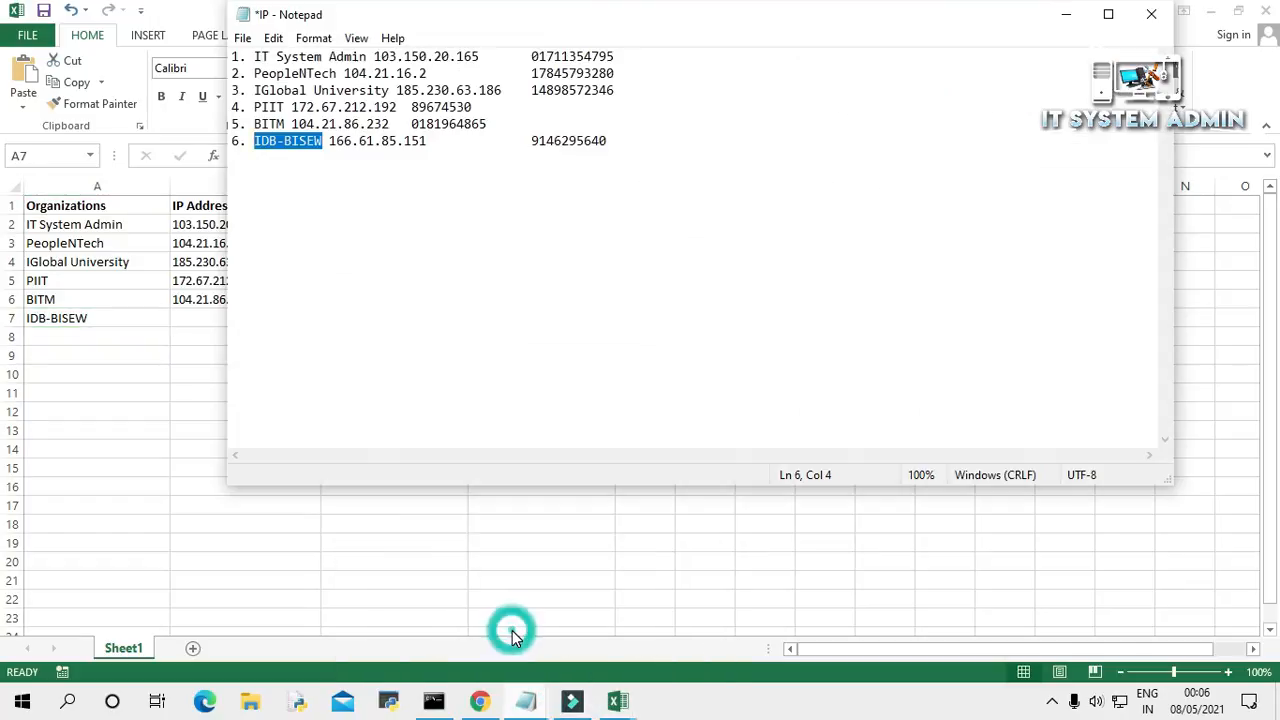
pyautogui.moveTo(430, 141); pyautogui.dragTo(329, 142)
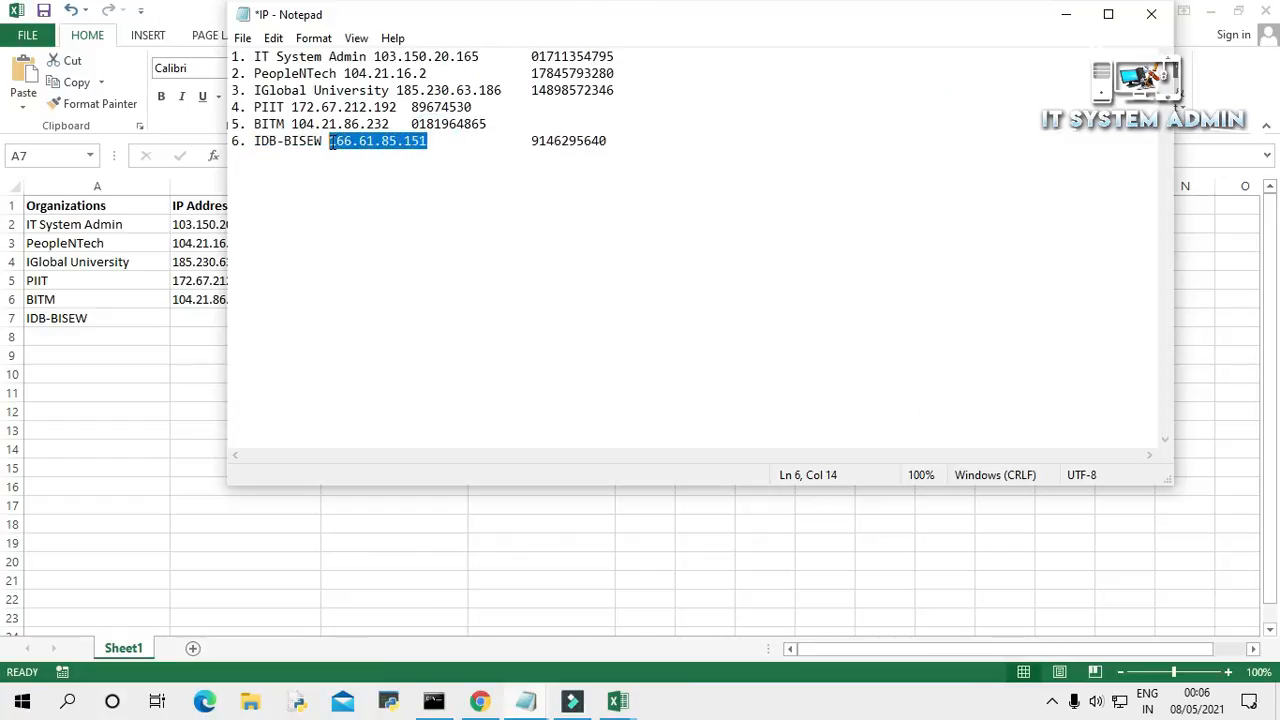
pyautogui.rightClick(344, 142)
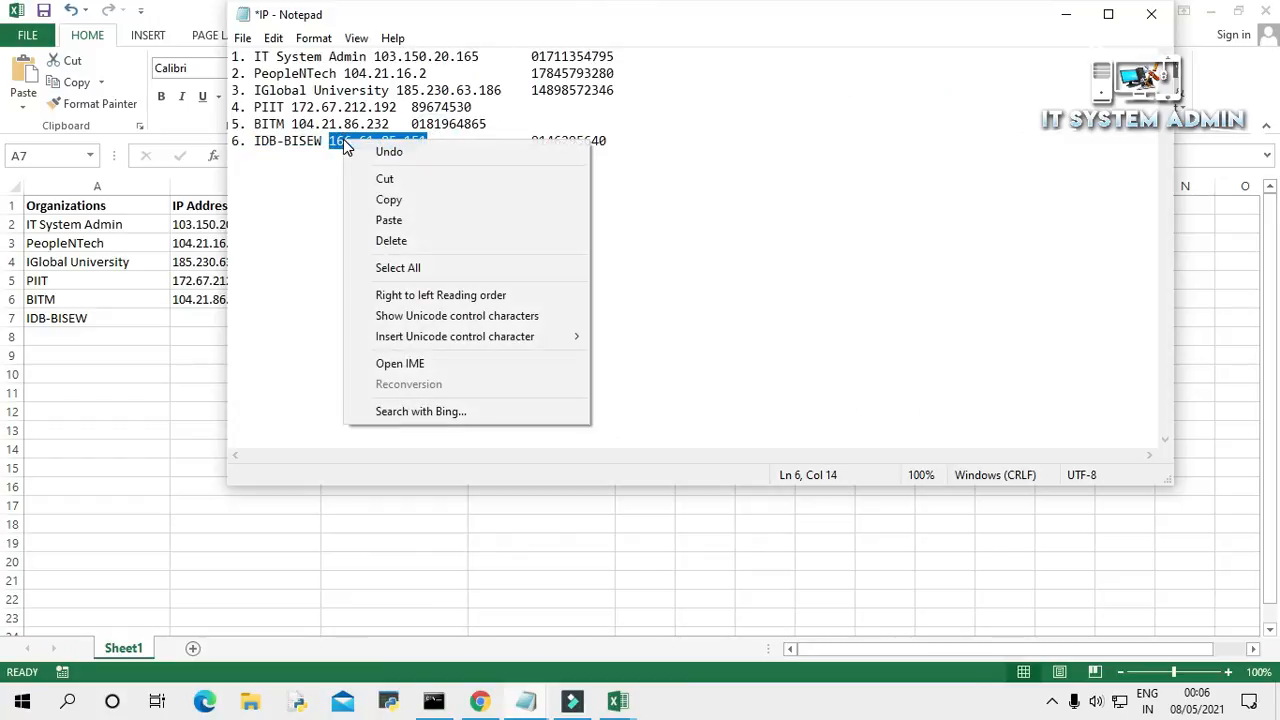
pyautogui.click(386, 200)
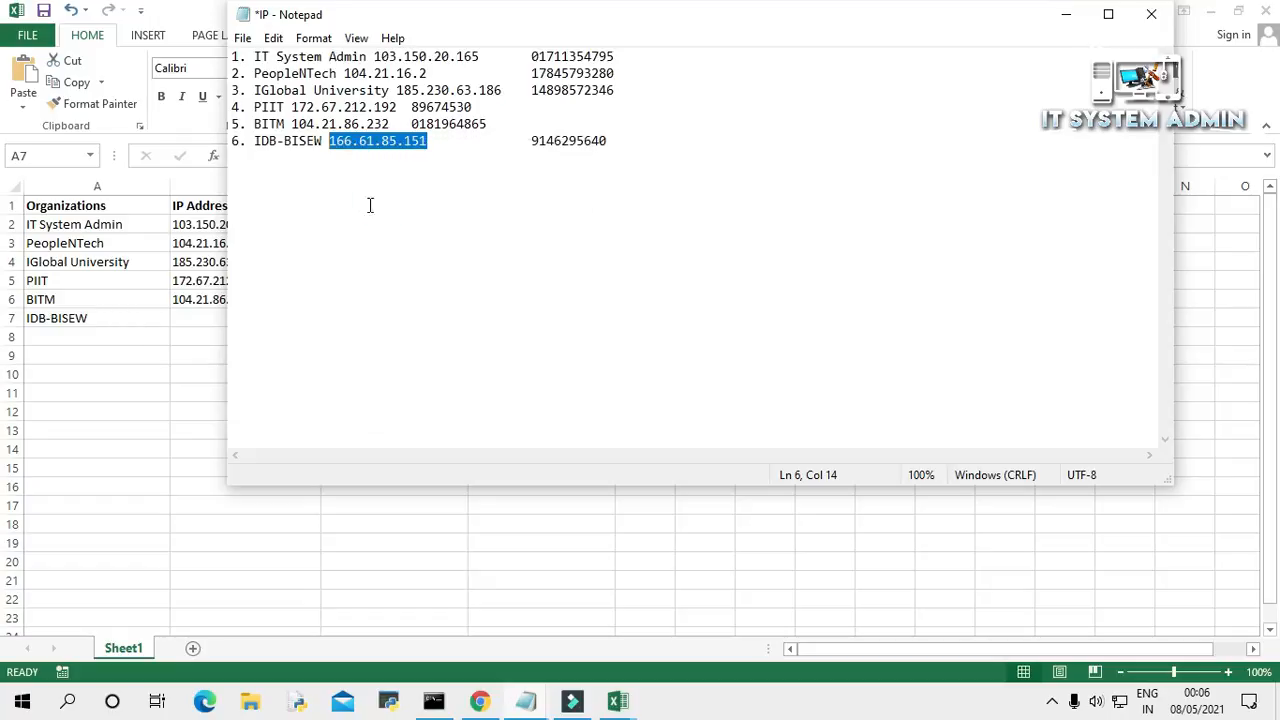
pyautogui.click(184, 320)
pyautogui.click(205, 319)
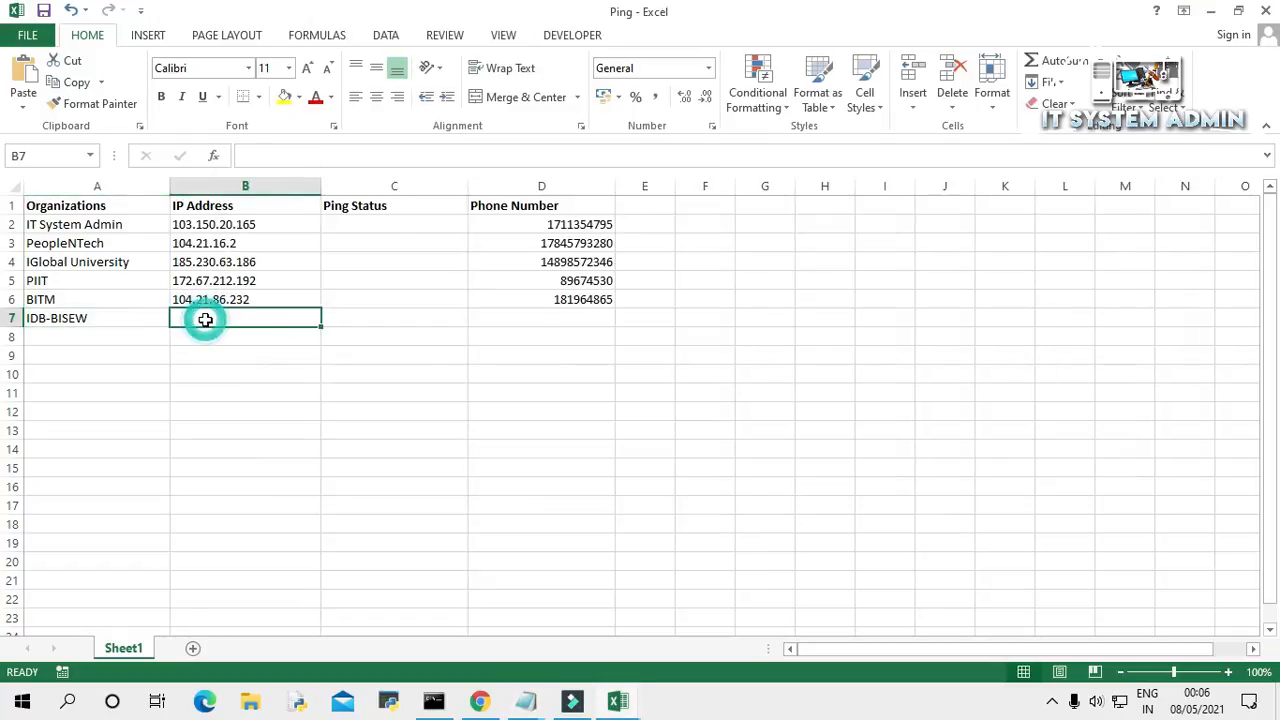
pyautogui.hotkey('ctrl', 'v')
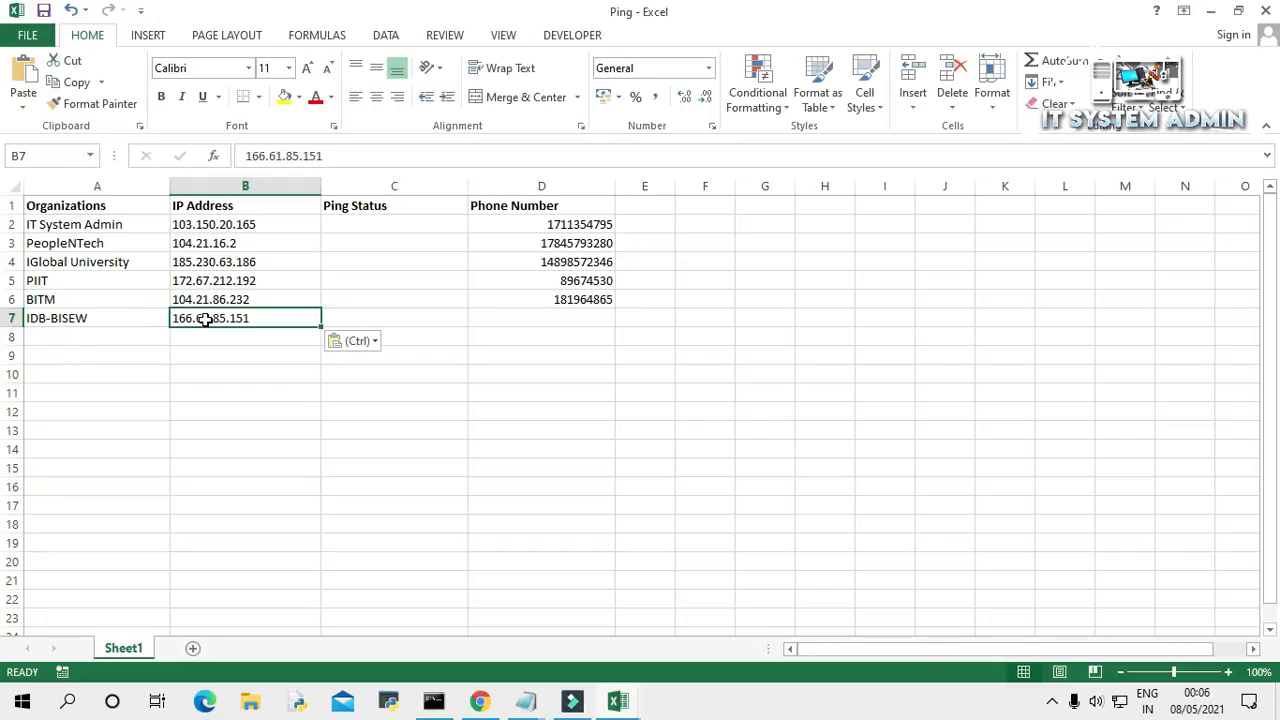
# - Copy IDB-BISEW's phone number from the IP text file in Notepad into cell D7, minimizing the text file window
pyautogui.click(527, 703)
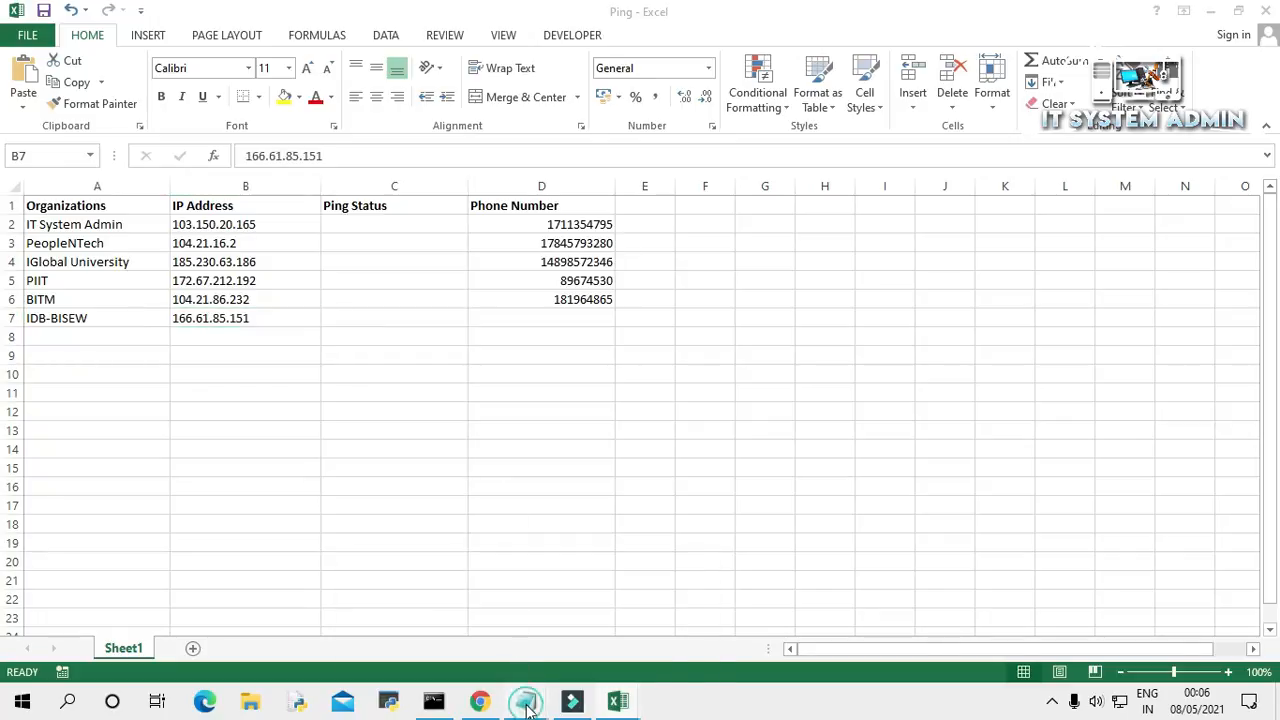
pyautogui.click(503, 612)
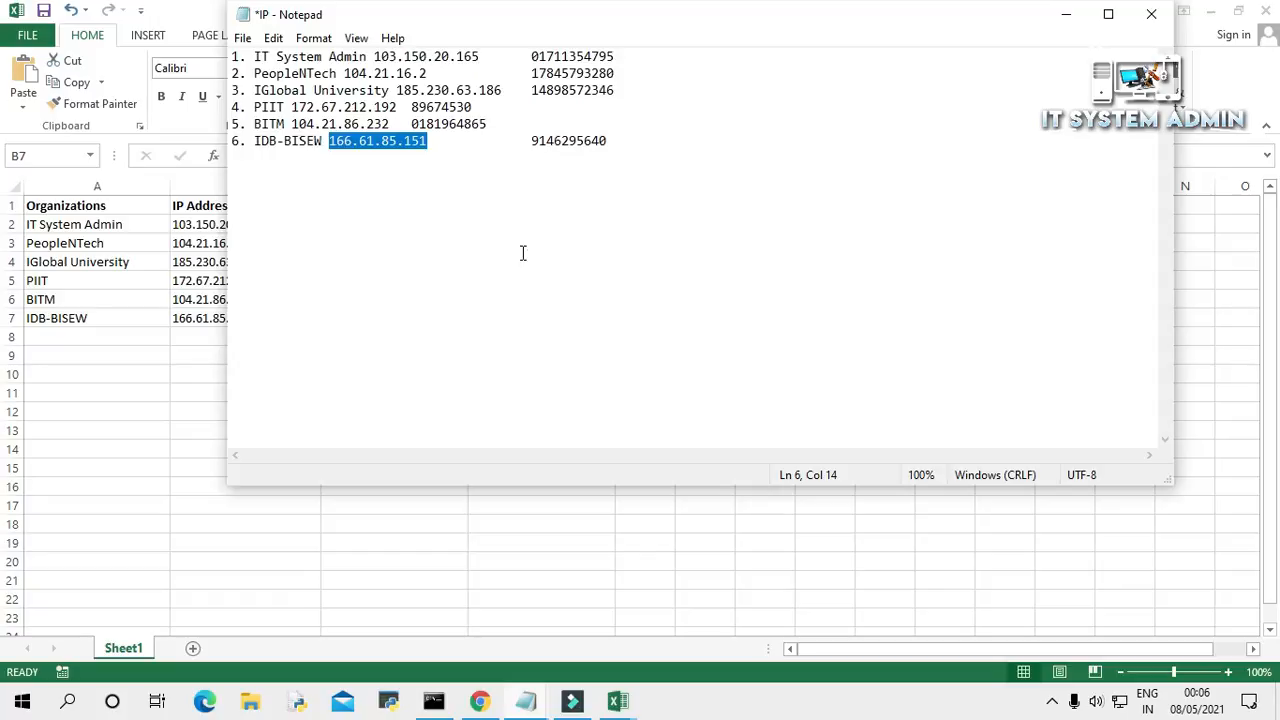
pyautogui.moveTo(610, 140); pyautogui.dragTo(535, 137)
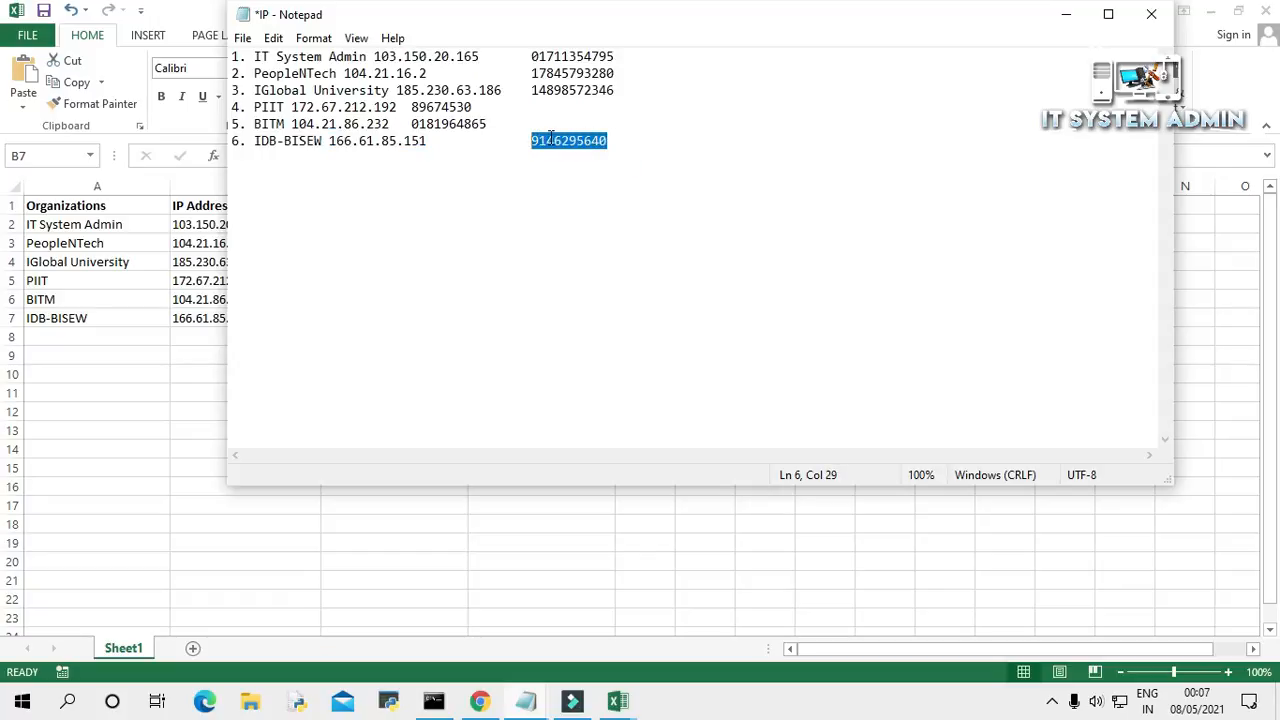
pyautogui.rightClick(550, 137)
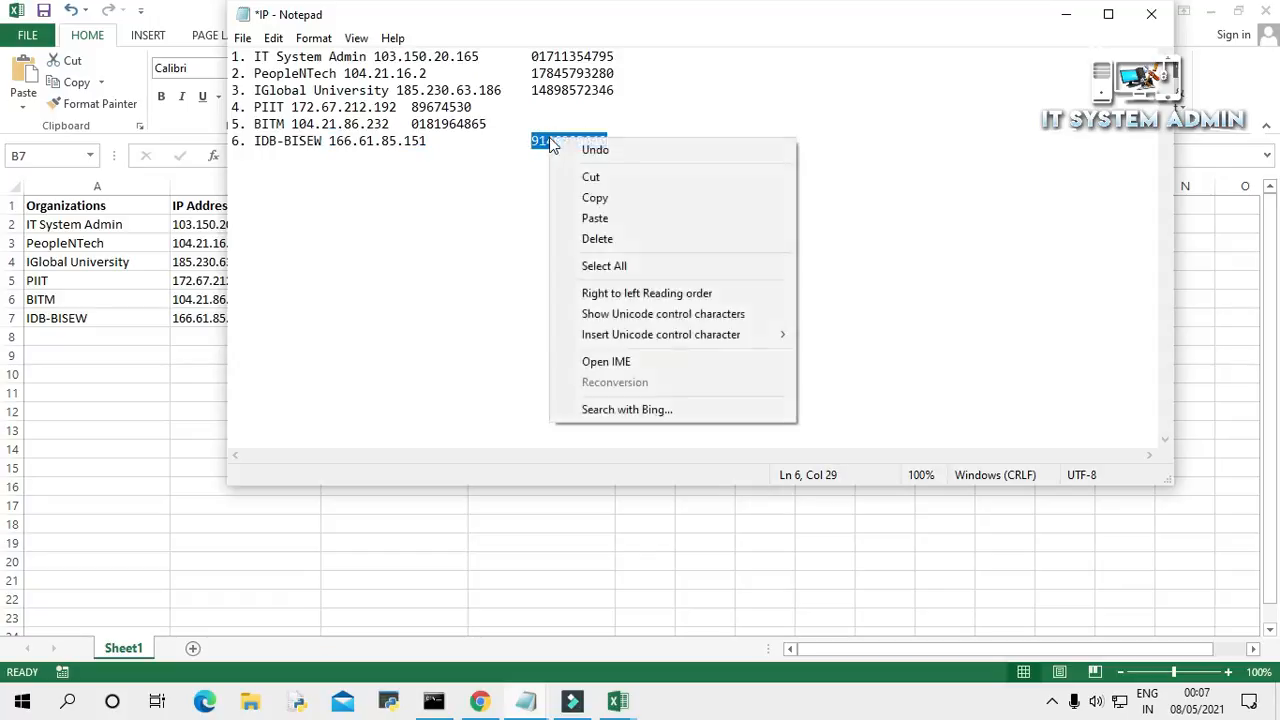
pyautogui.click(586, 197)
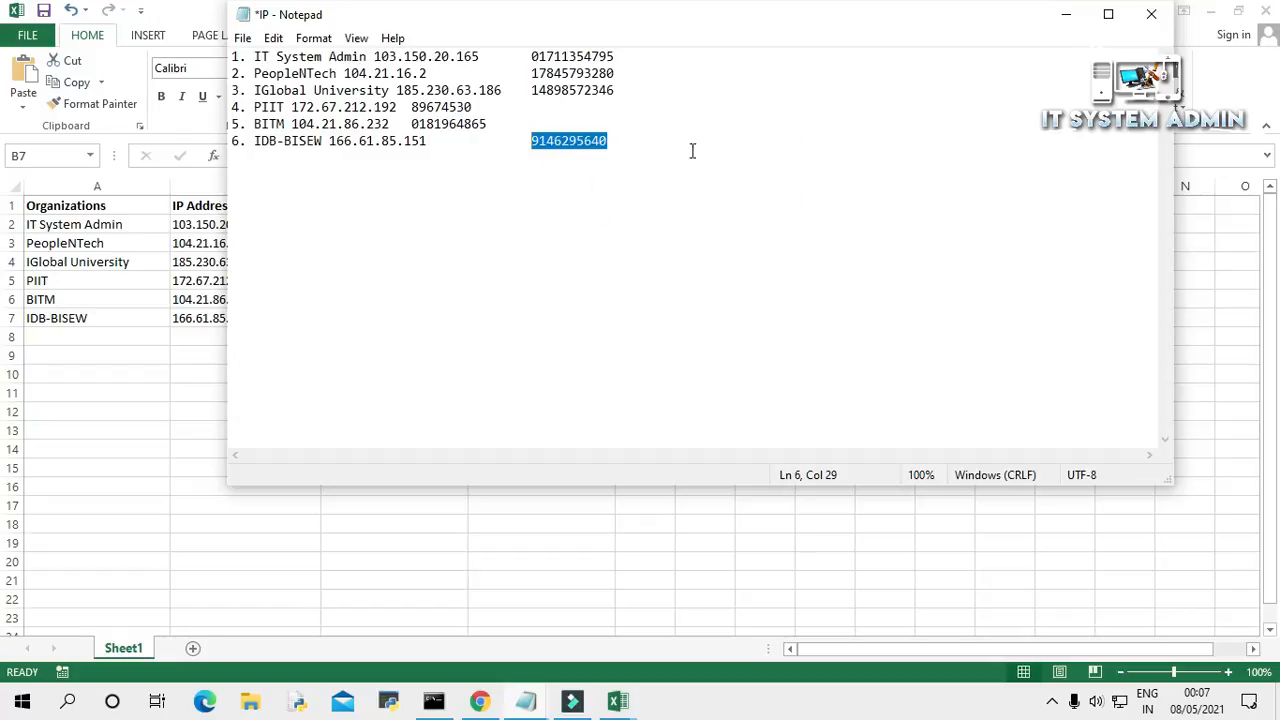
pyautogui.click(1066, 18)
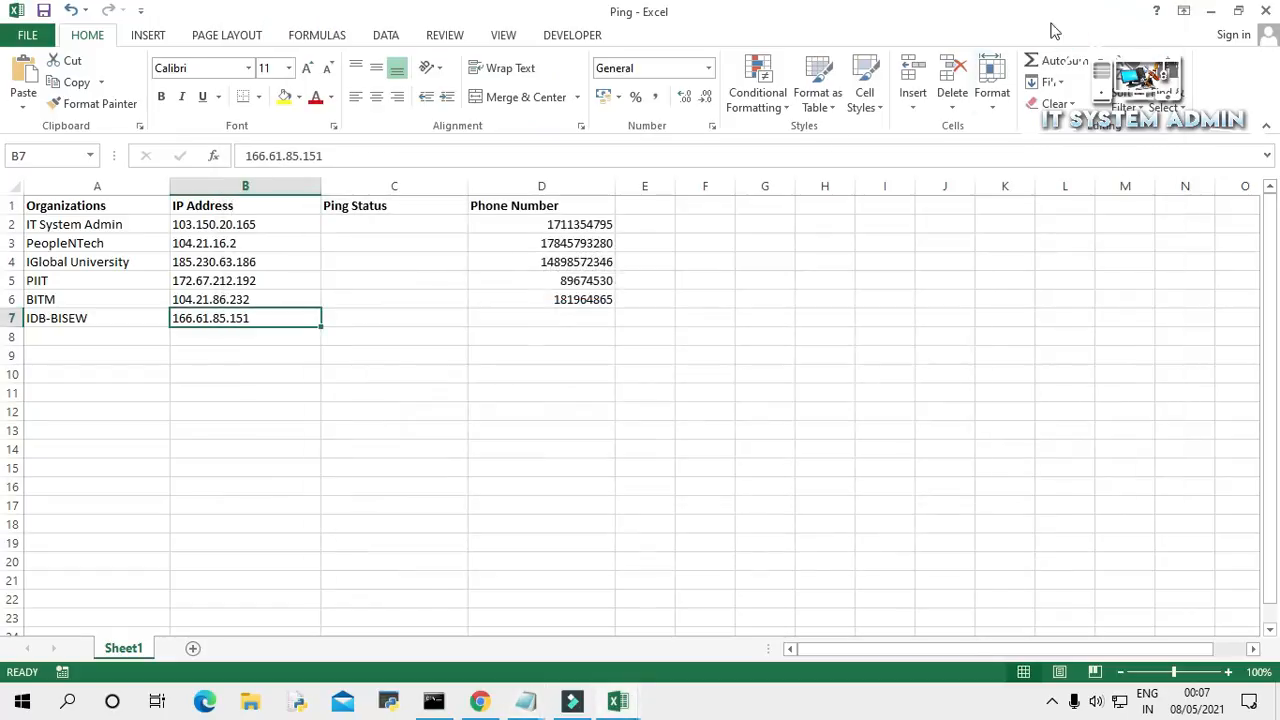
pyautogui.click(579, 321)
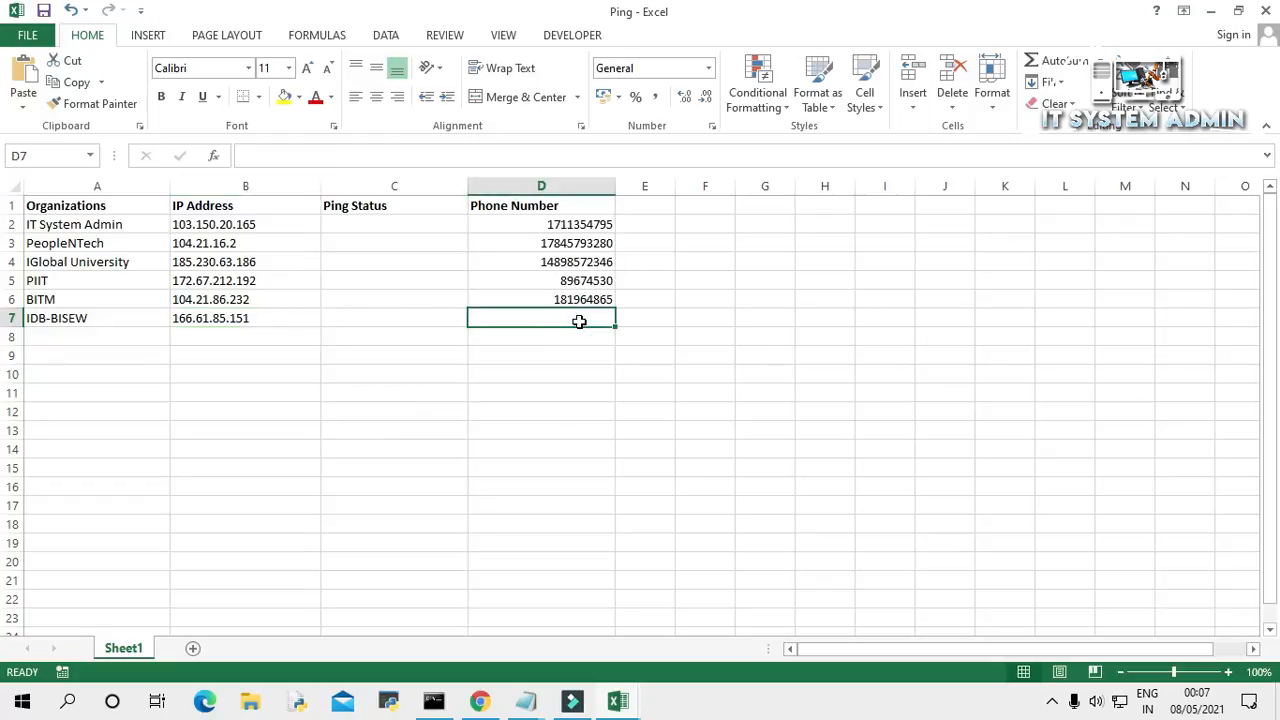
pyautogui.hotkey('ctrl', 'v')
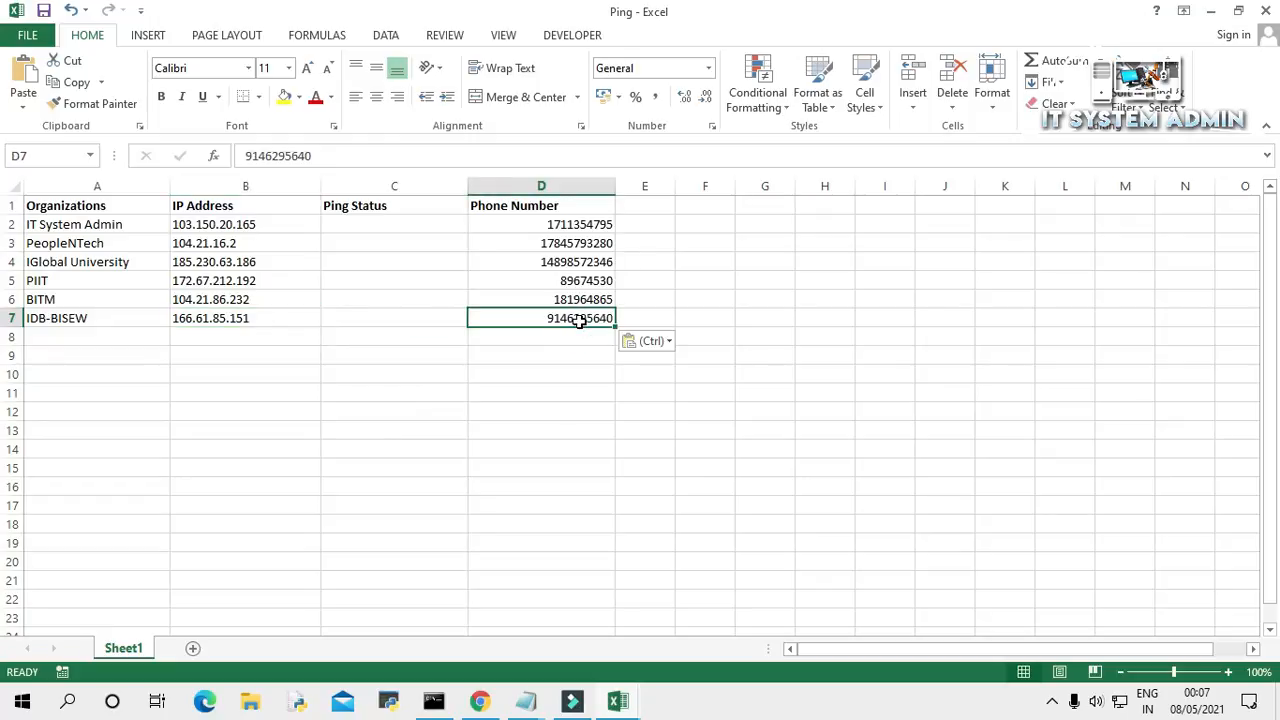
pyautogui.click(424, 368)
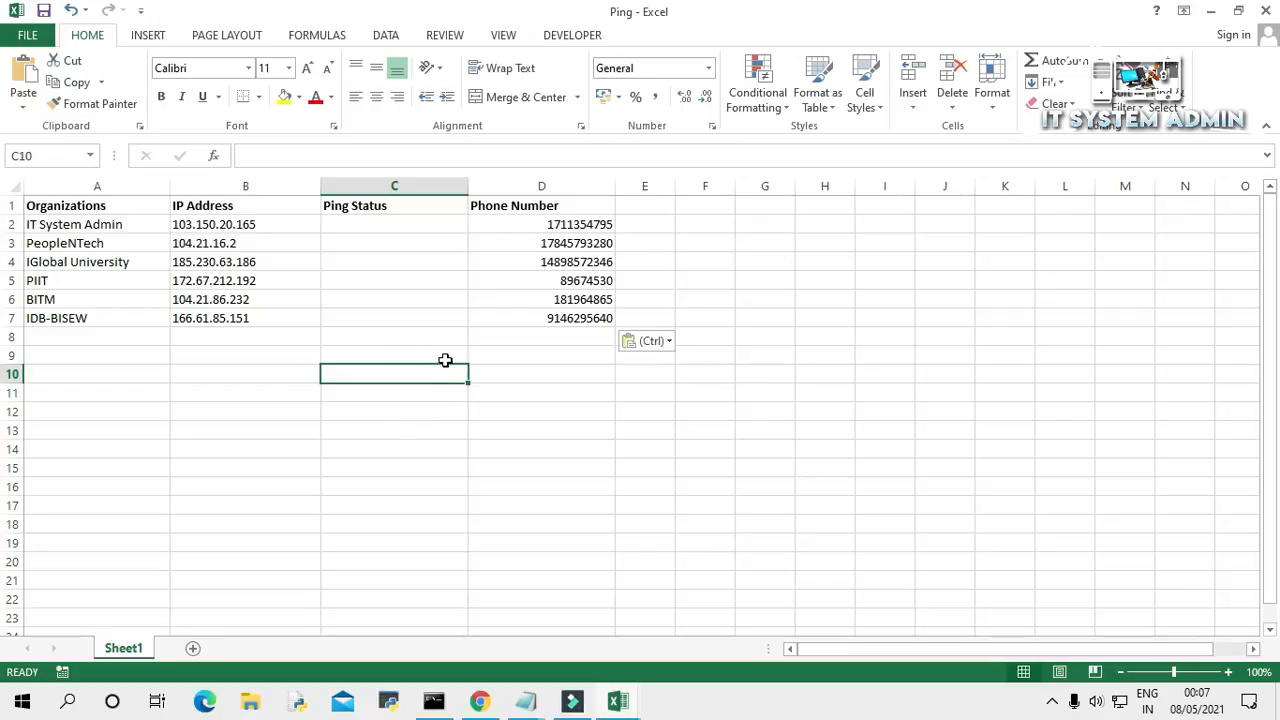
# - Draw a rounded rectangle about 0.93 cm high and 3.86 cm wide below the table, across columns A and B at rows 9–10
pyautogui.click(158, 37)
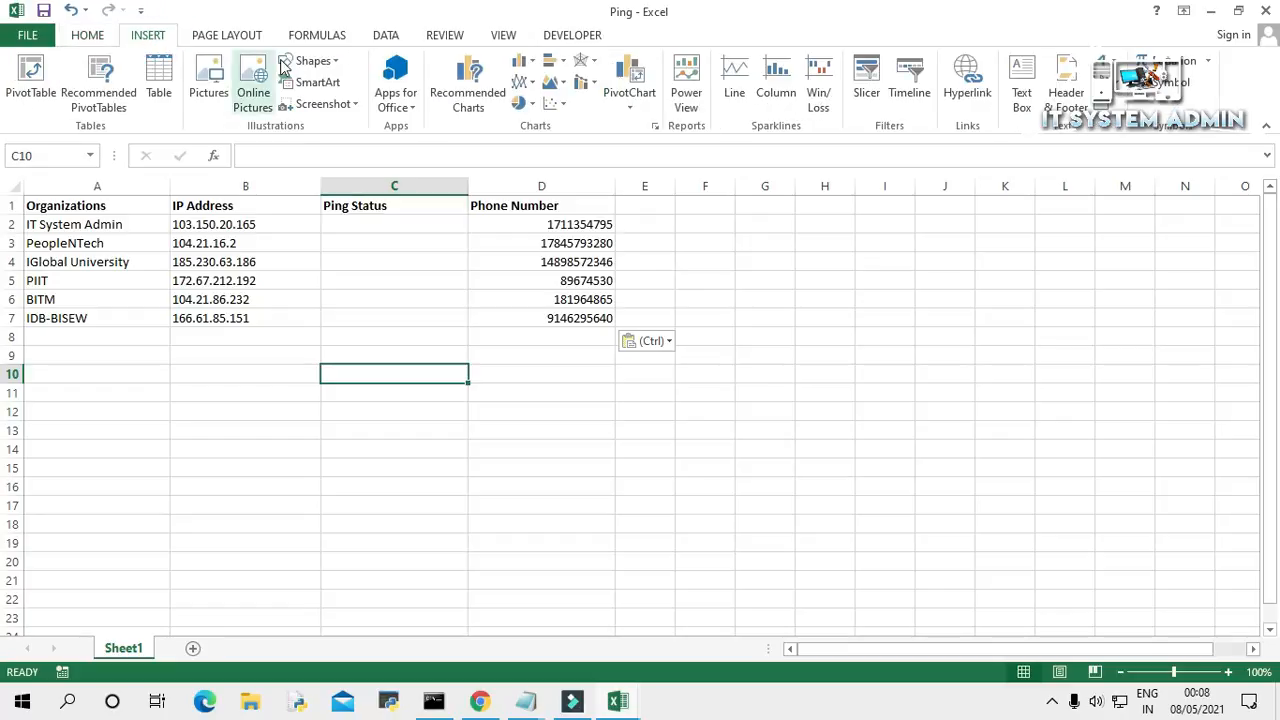
pyautogui.click(310, 62)
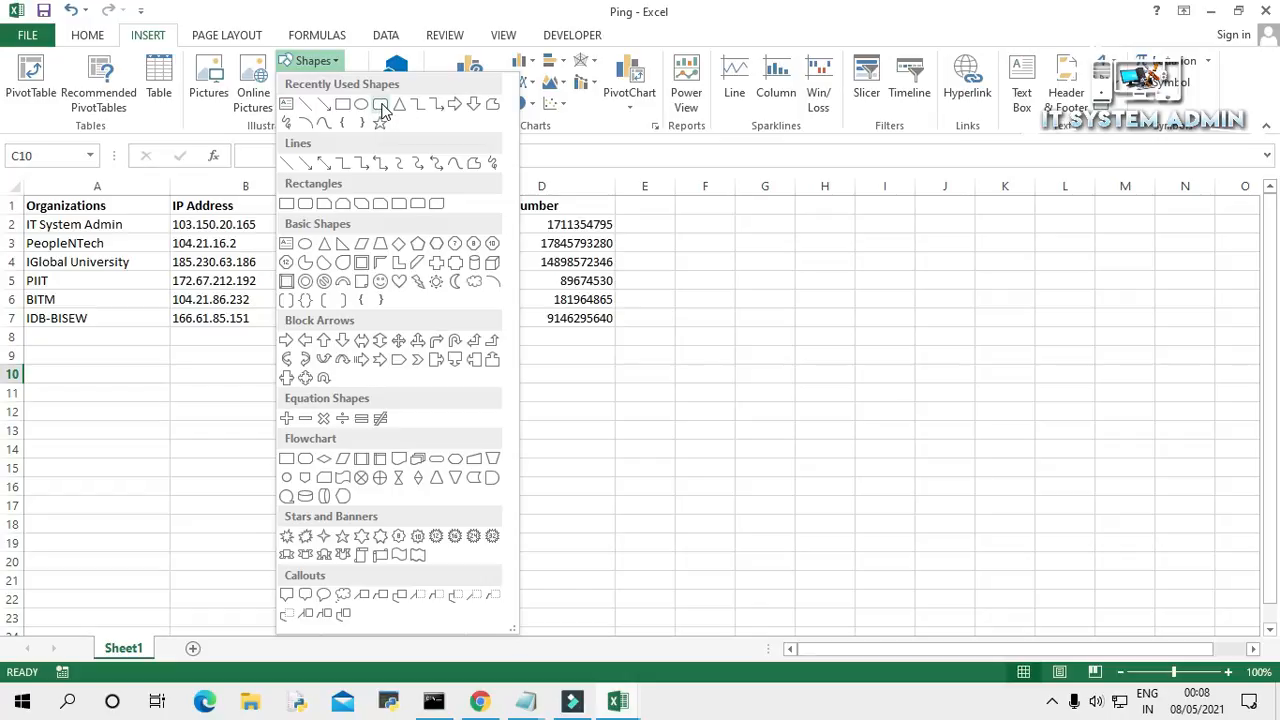
pyautogui.click(382, 106)
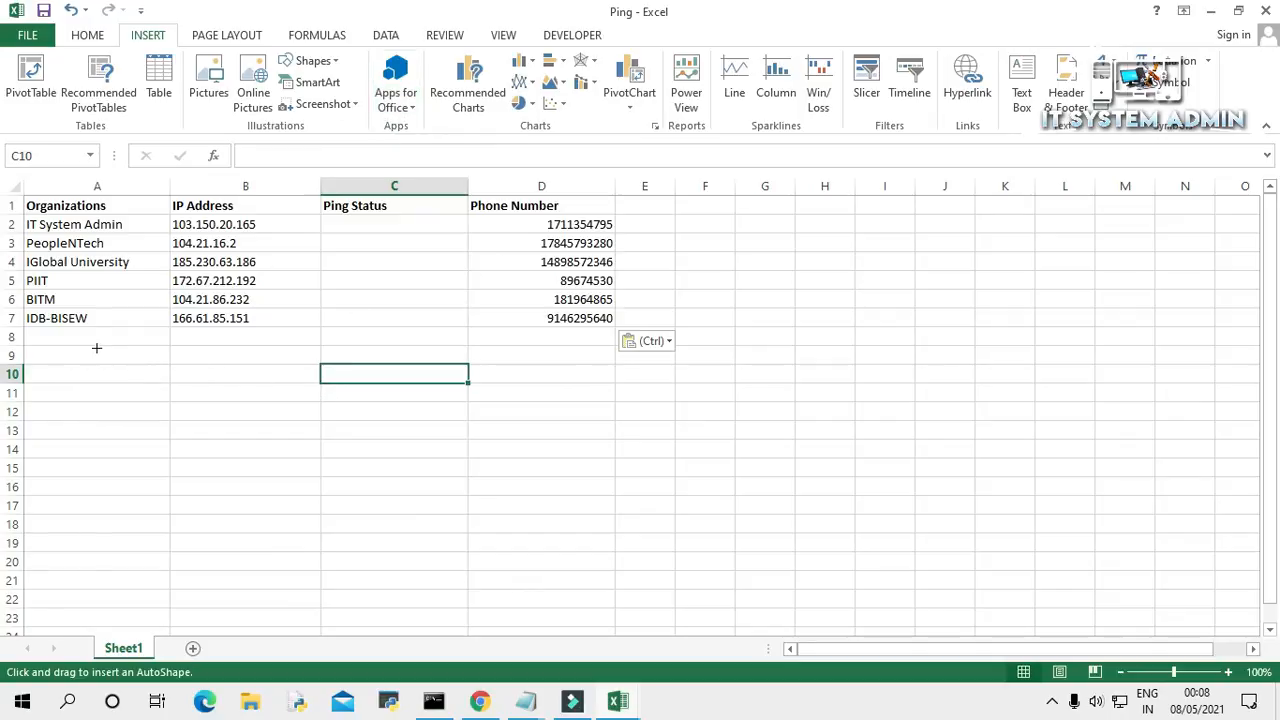
pyautogui.moveTo(97, 347); pyautogui.dragTo(234, 380)
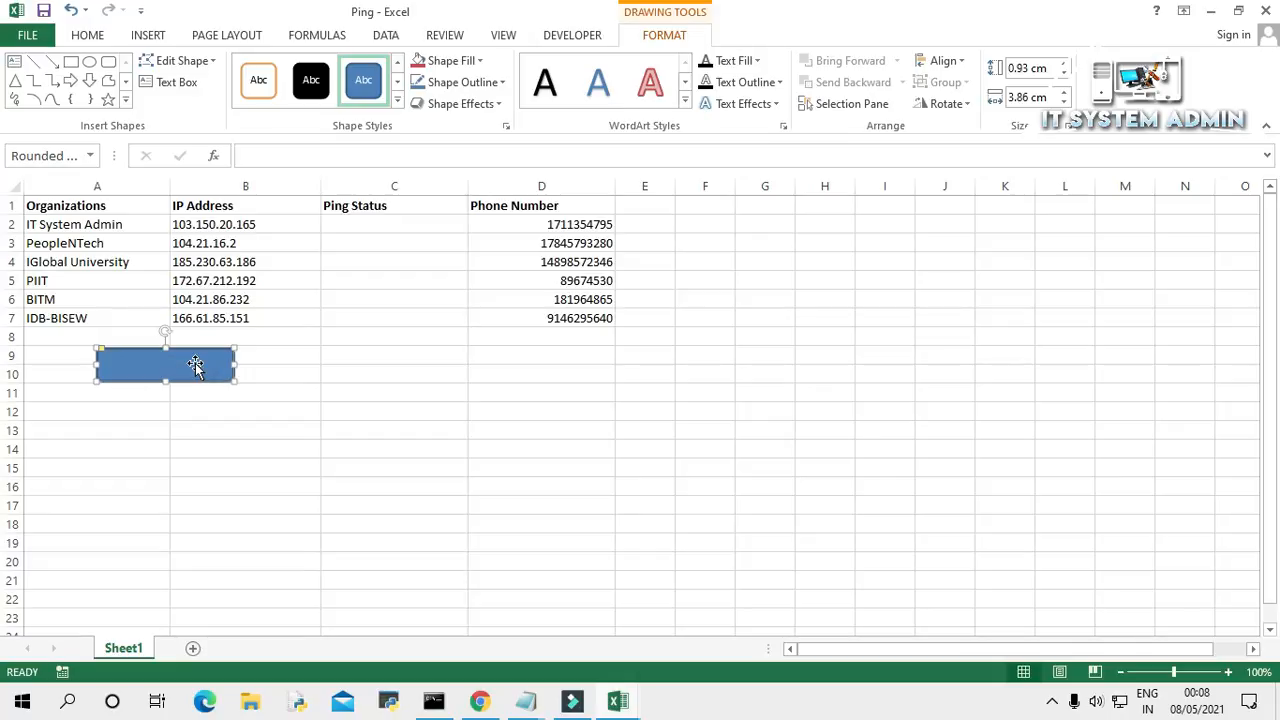
# - Duplicate the rounded rectangle and place the copy under the Ping Status column, level with the original at rows 9–10
pyautogui.rightClick(195, 365)
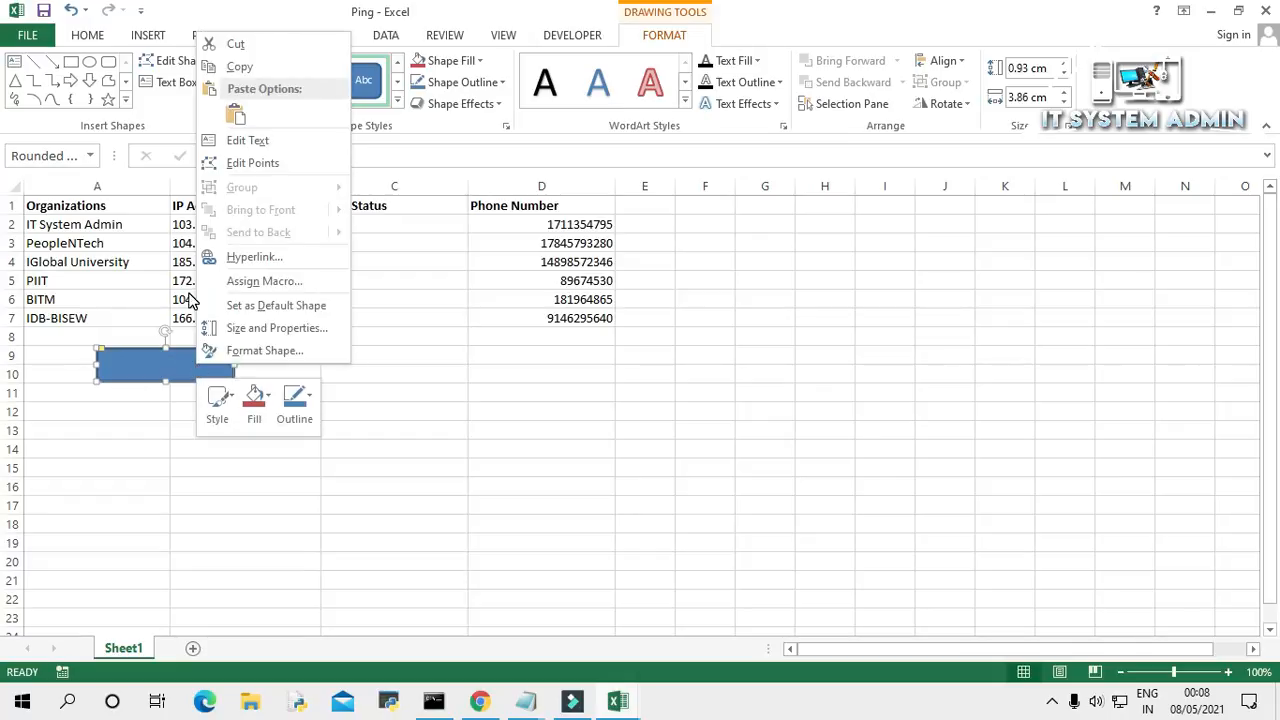
pyautogui.click(252, 67)
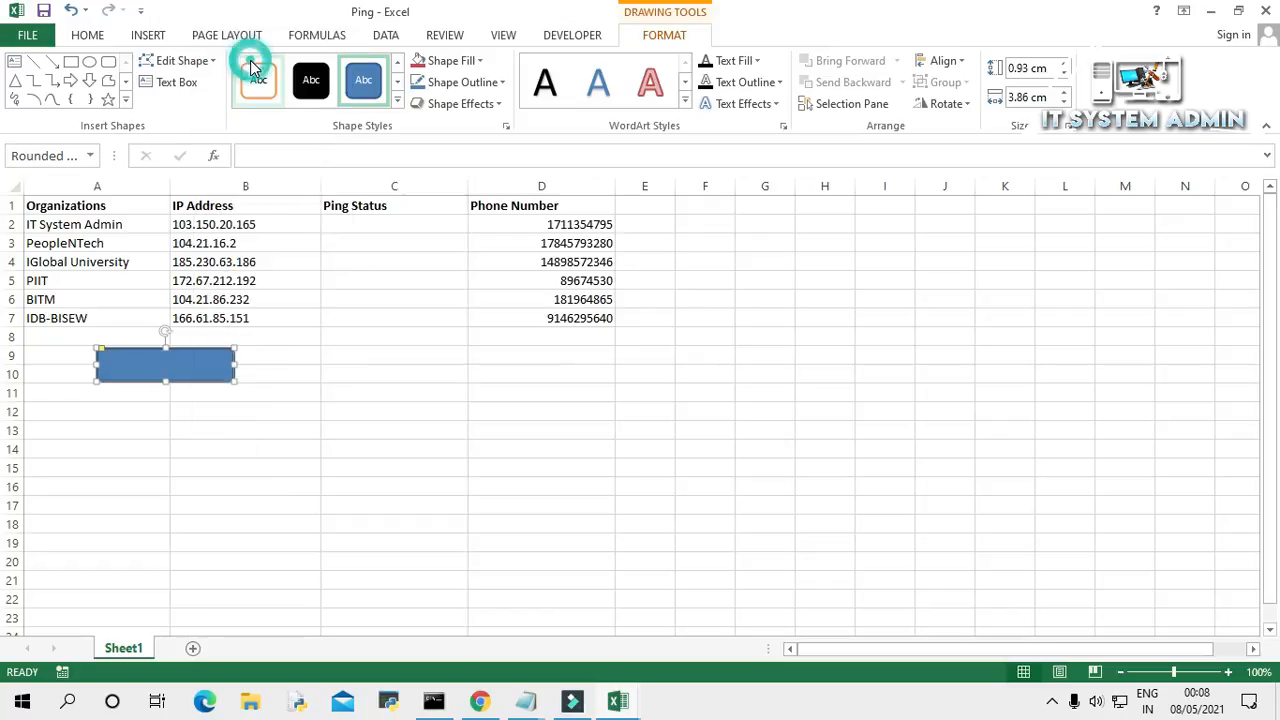
pyautogui.click(298, 354)
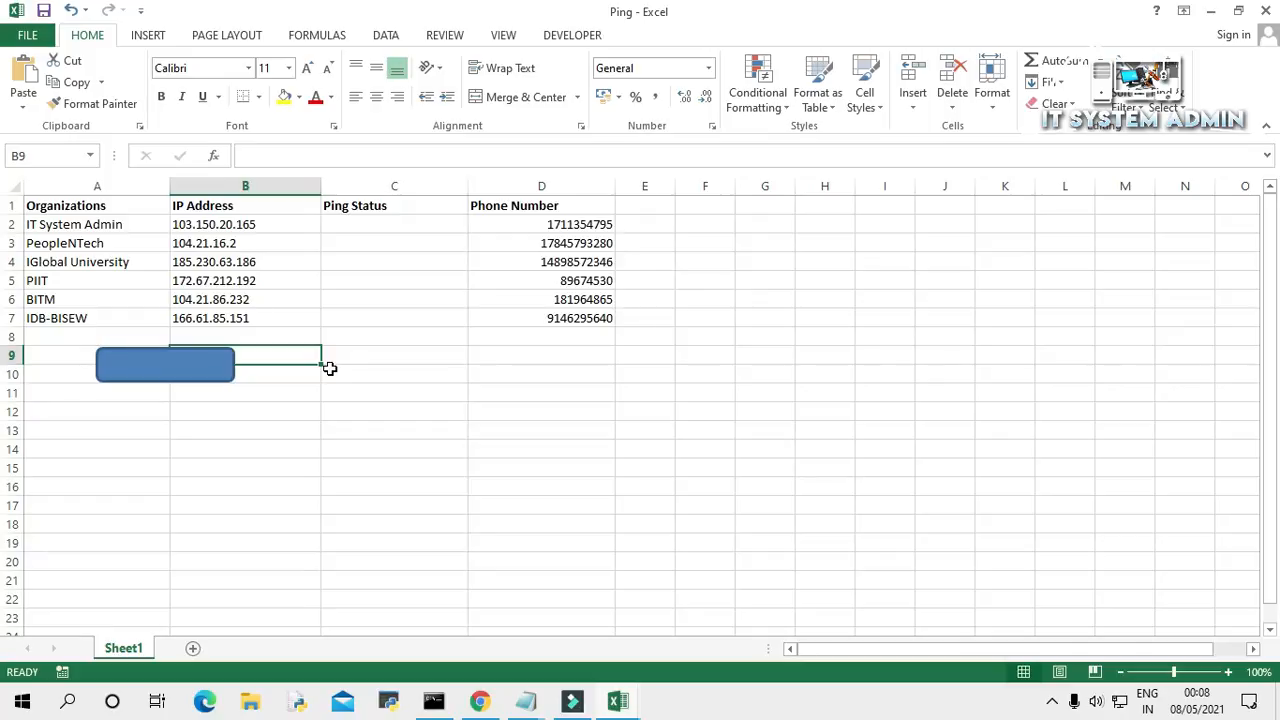
pyautogui.rightClick(330, 370)
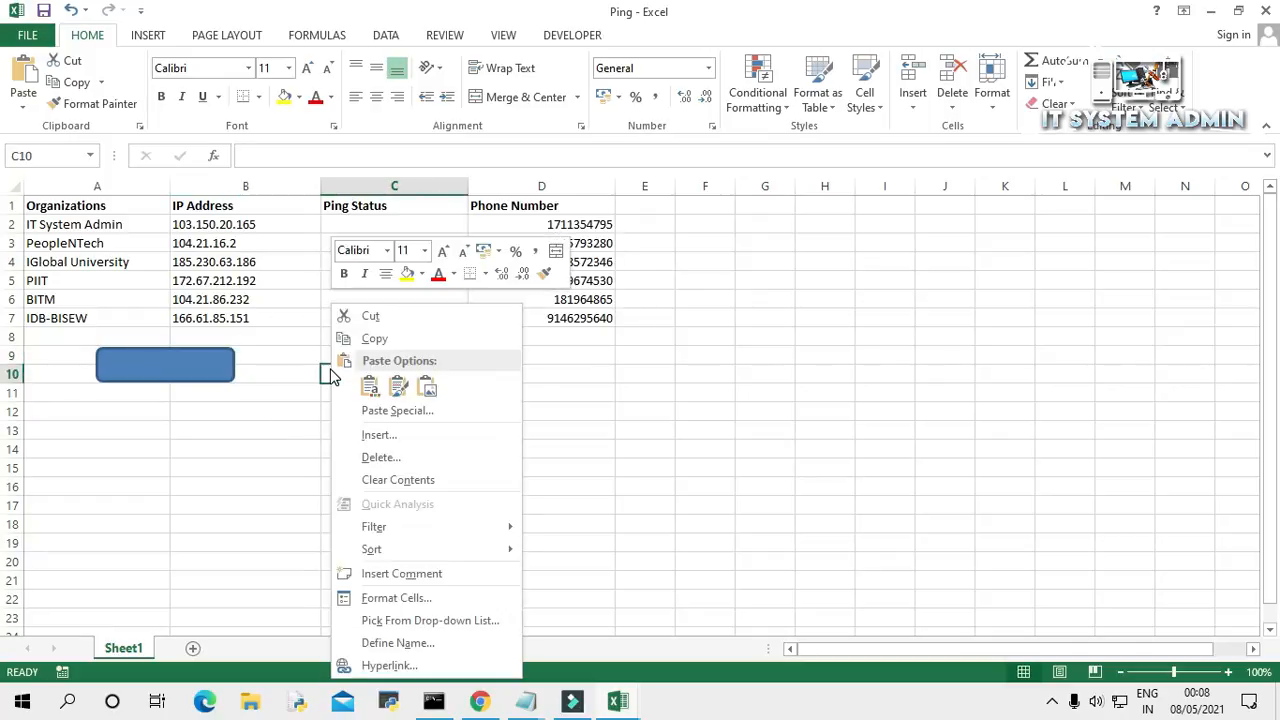
pyautogui.click(369, 388)
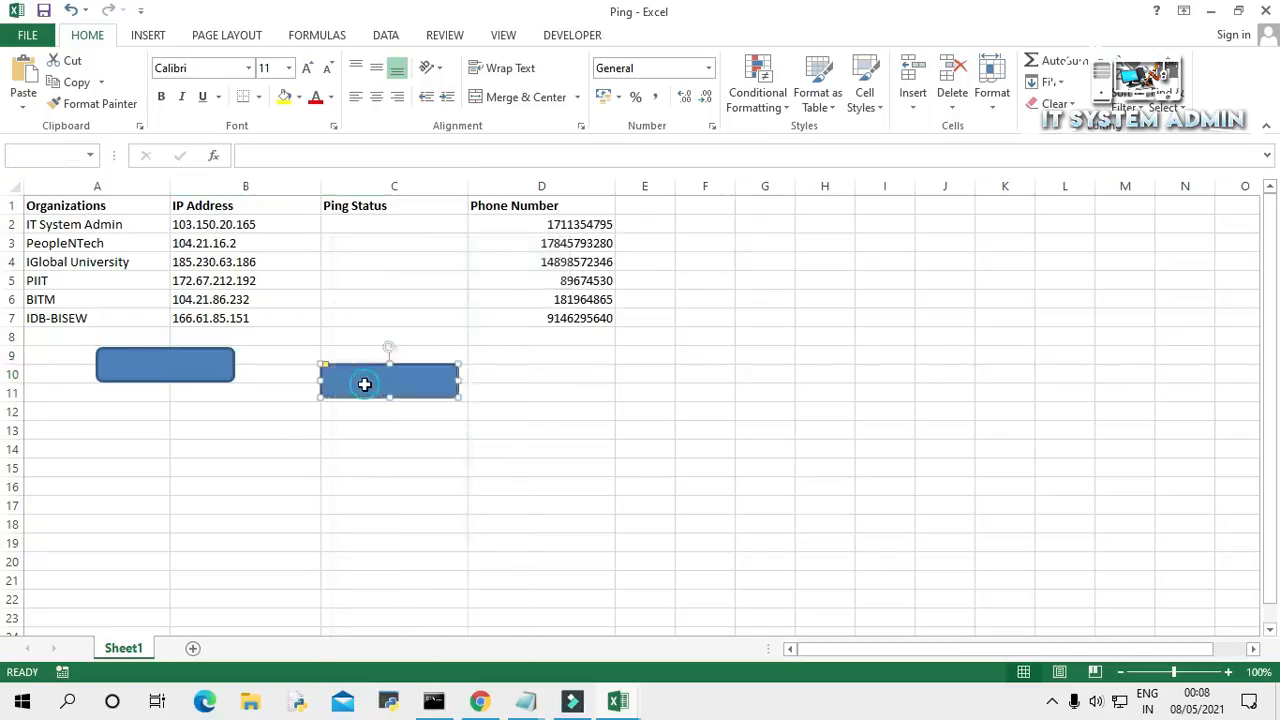
pyautogui.moveTo(363, 382); pyautogui.dragTo(358, 366)
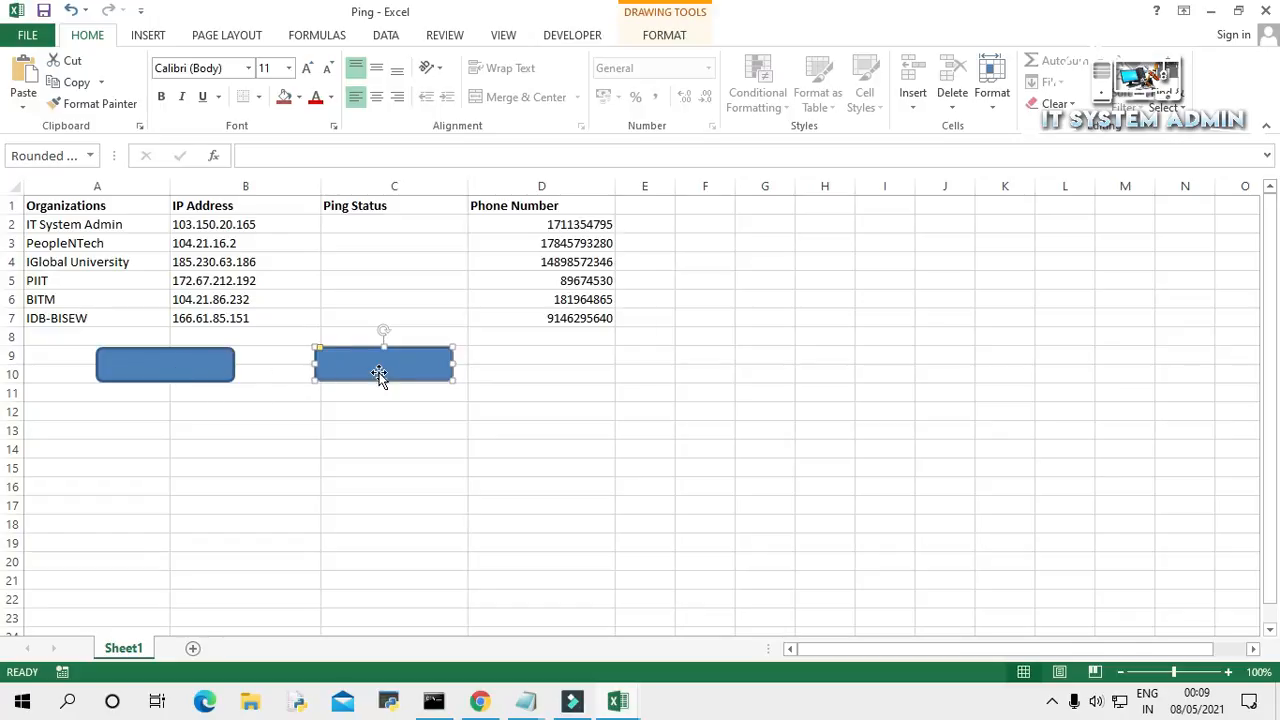
# - Add the text "Start Ping" to the rounded rectangle below the Organizations and IP Address columns
pyautogui.click(146, 370)
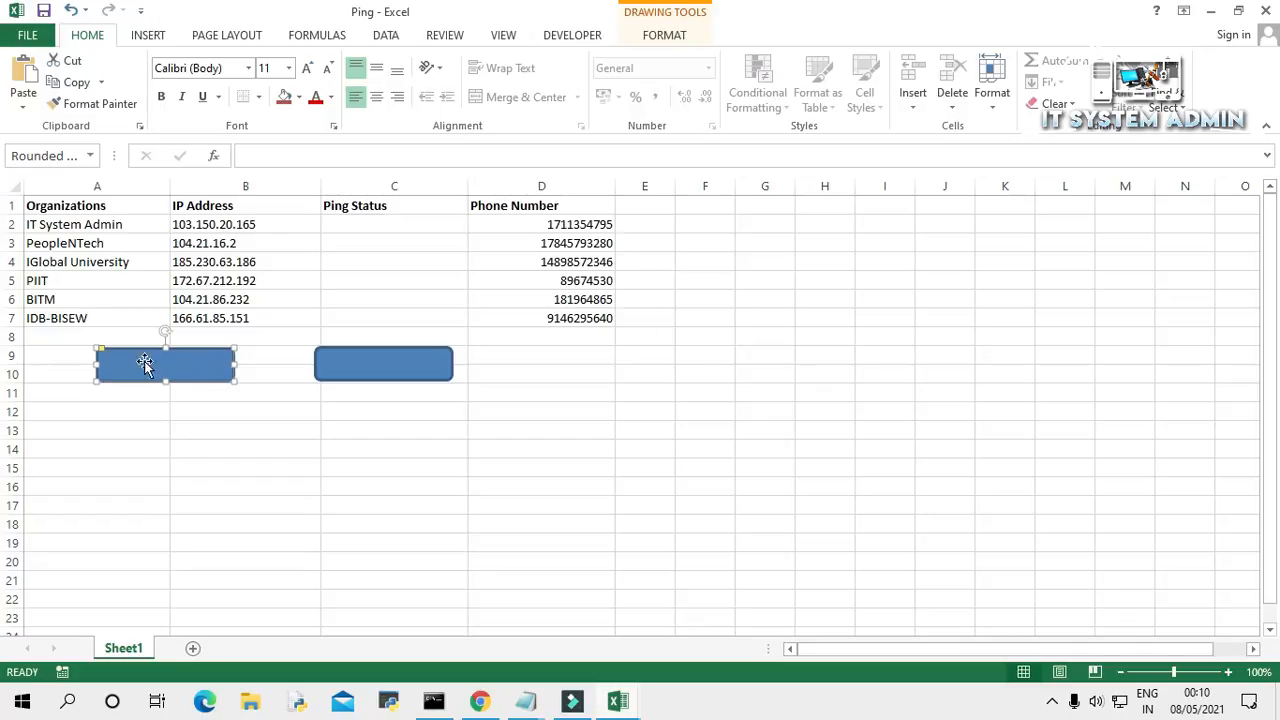
pyautogui.rightClick(146, 368)
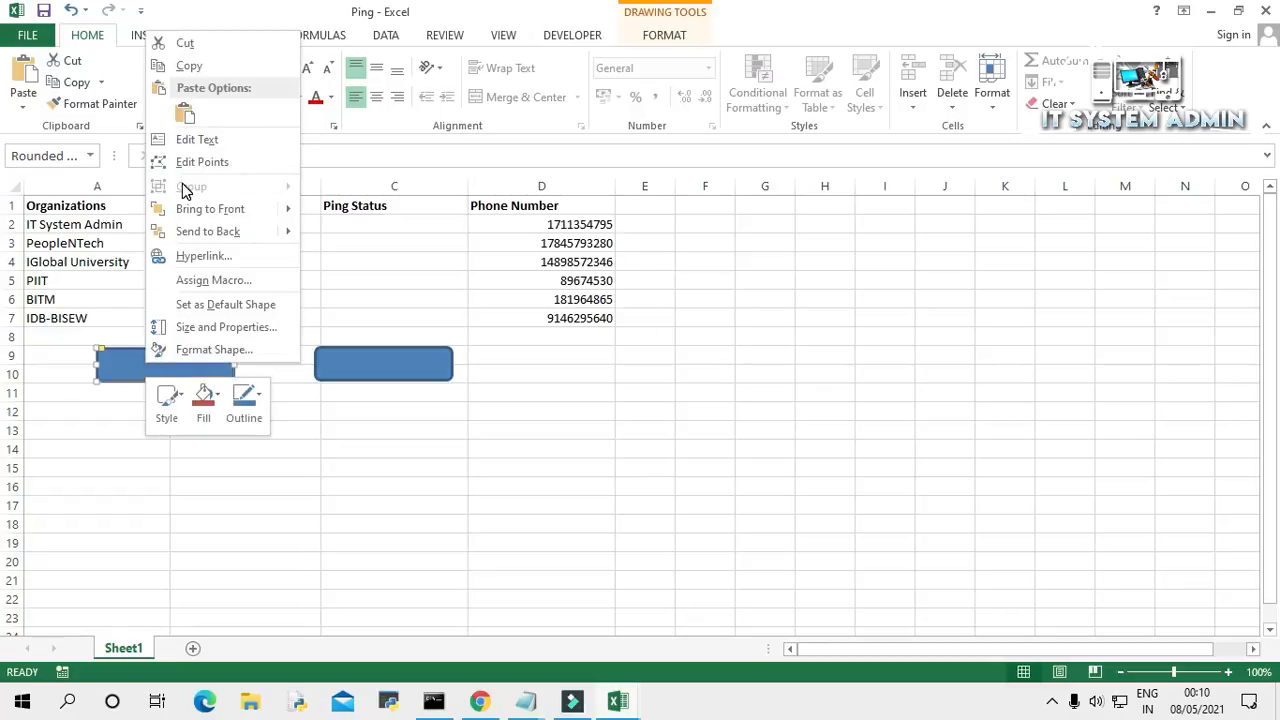
pyautogui.click(196, 145)
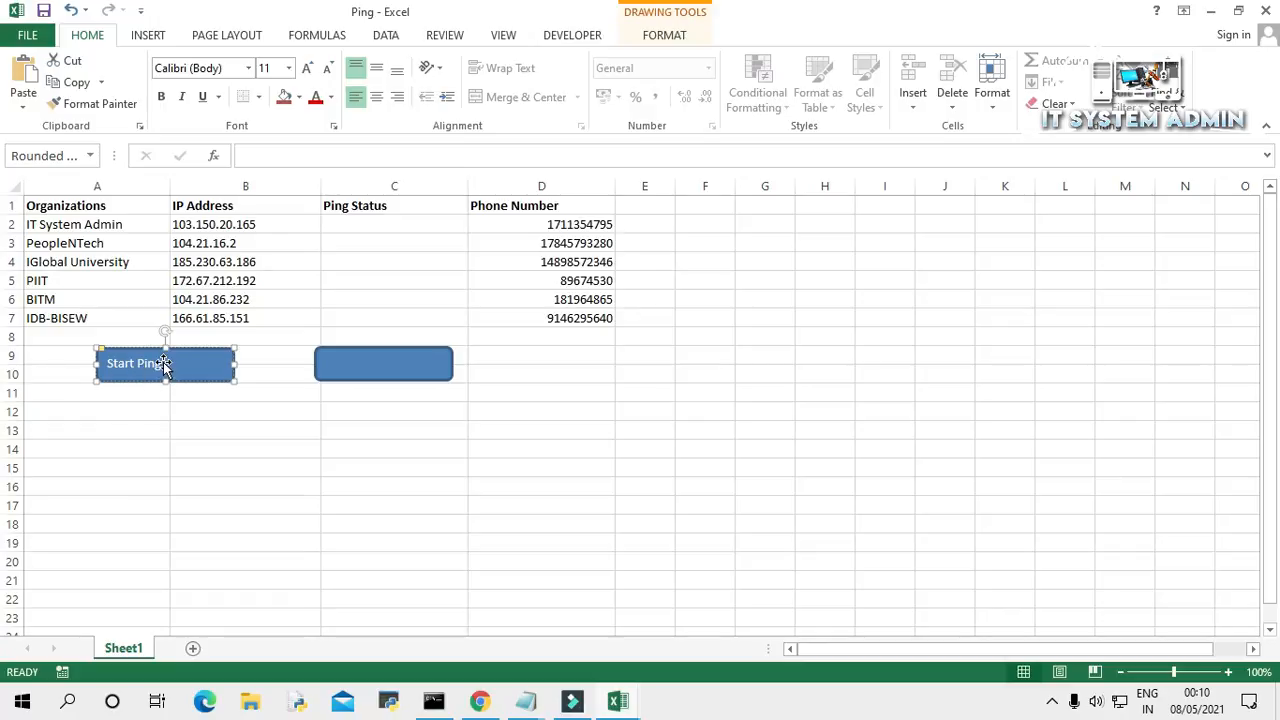
# - Format the "Start Ping" text as red, bold, size 16 and horizontally centered in its shape
pyautogui.moveTo(162, 363); pyautogui.dragTo(116, 370)
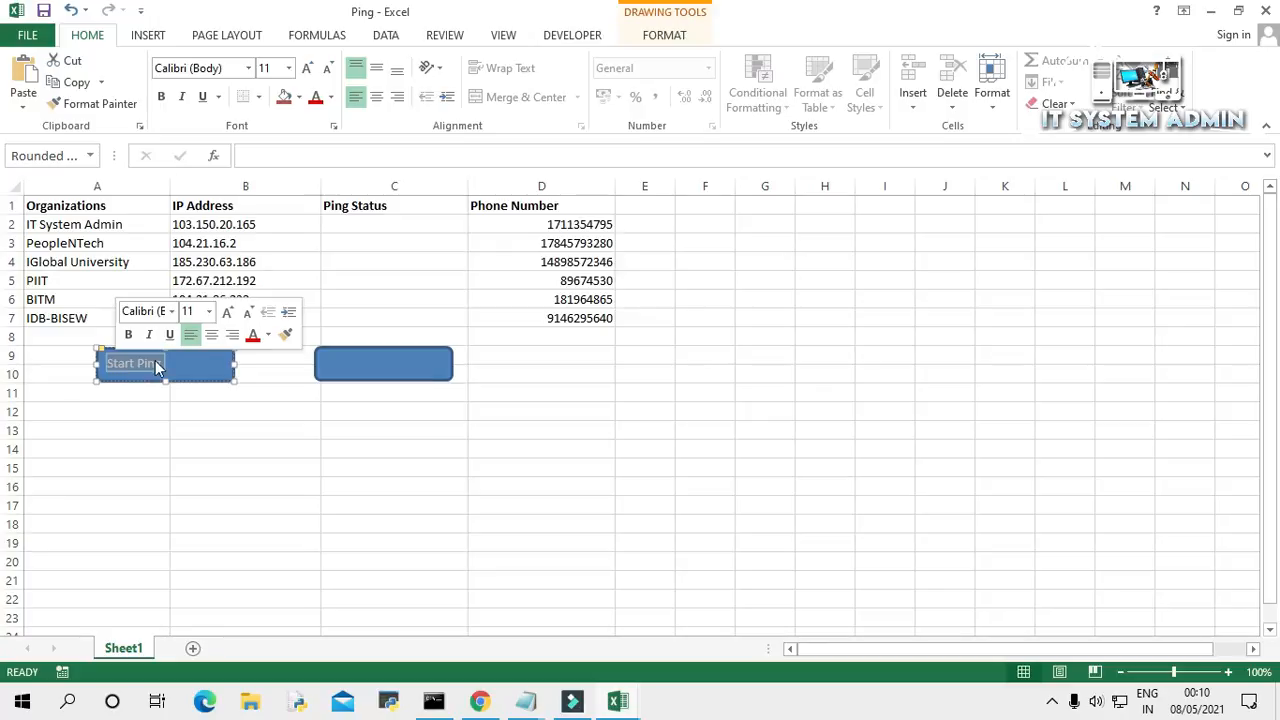
pyautogui.click(253, 337)
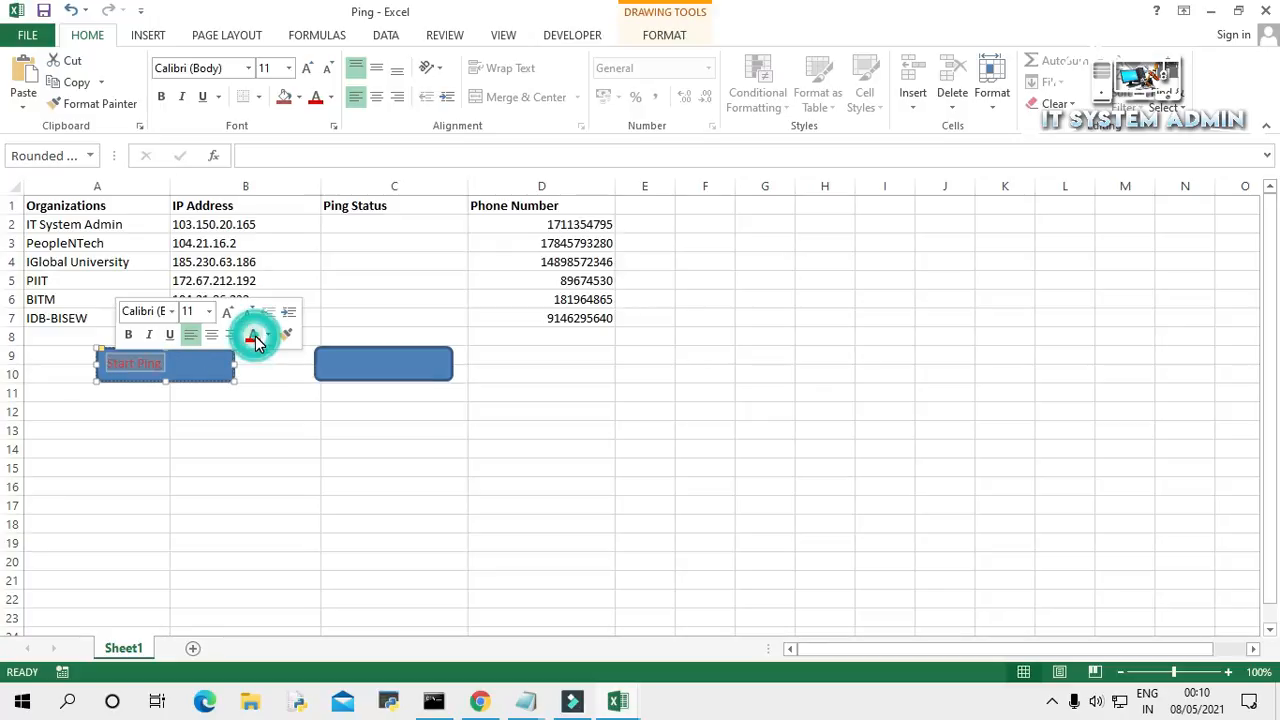
pyautogui.click(128, 336)
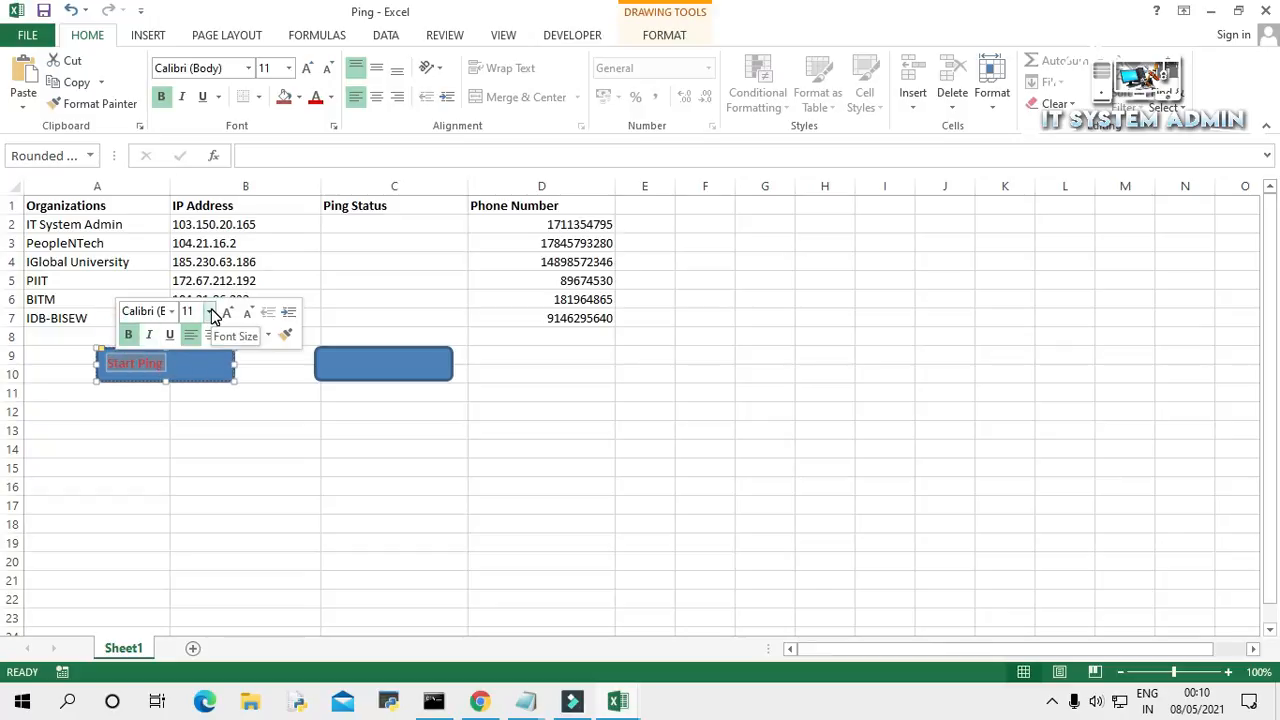
pyautogui.click(210, 313)
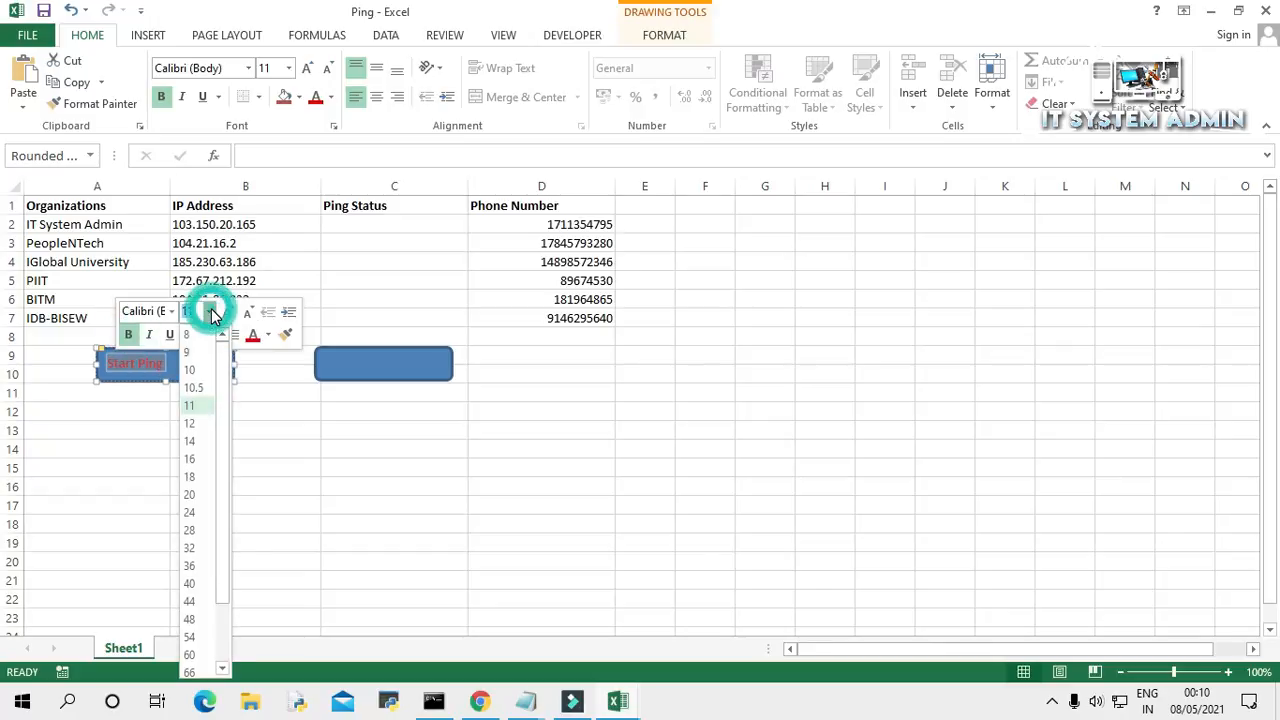
pyautogui.click(191, 459)
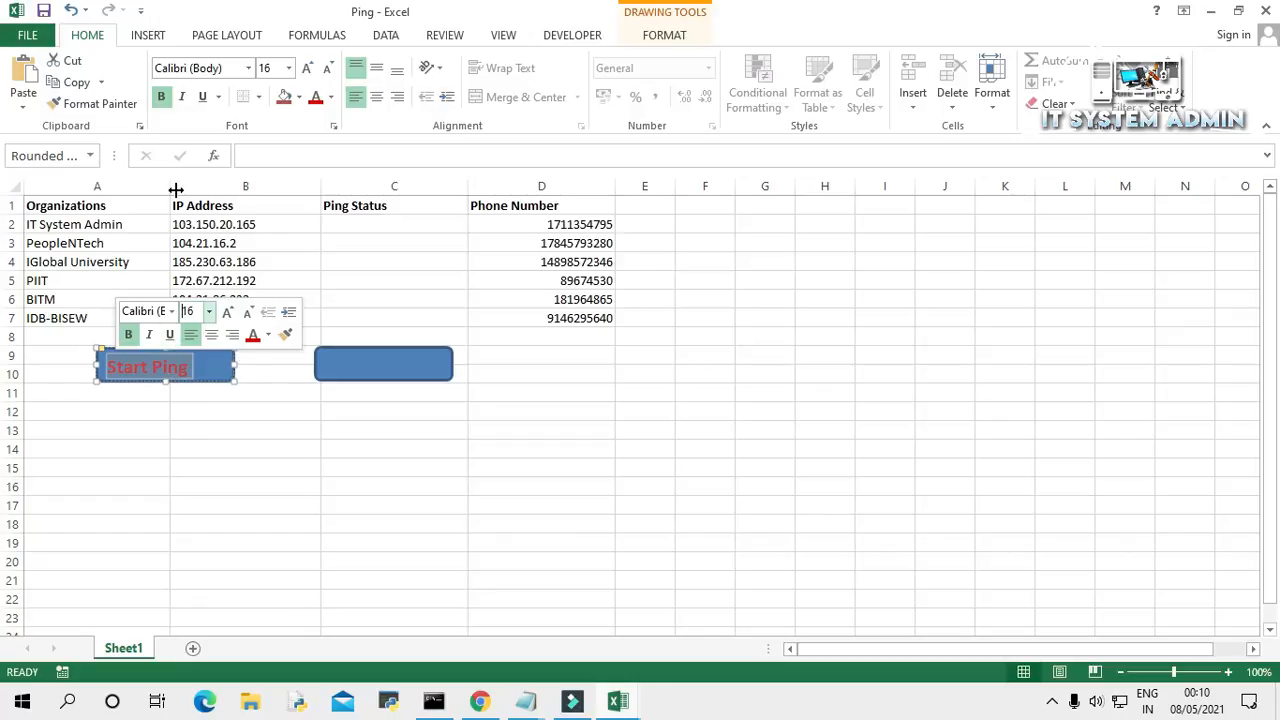
pyautogui.click(377, 101)
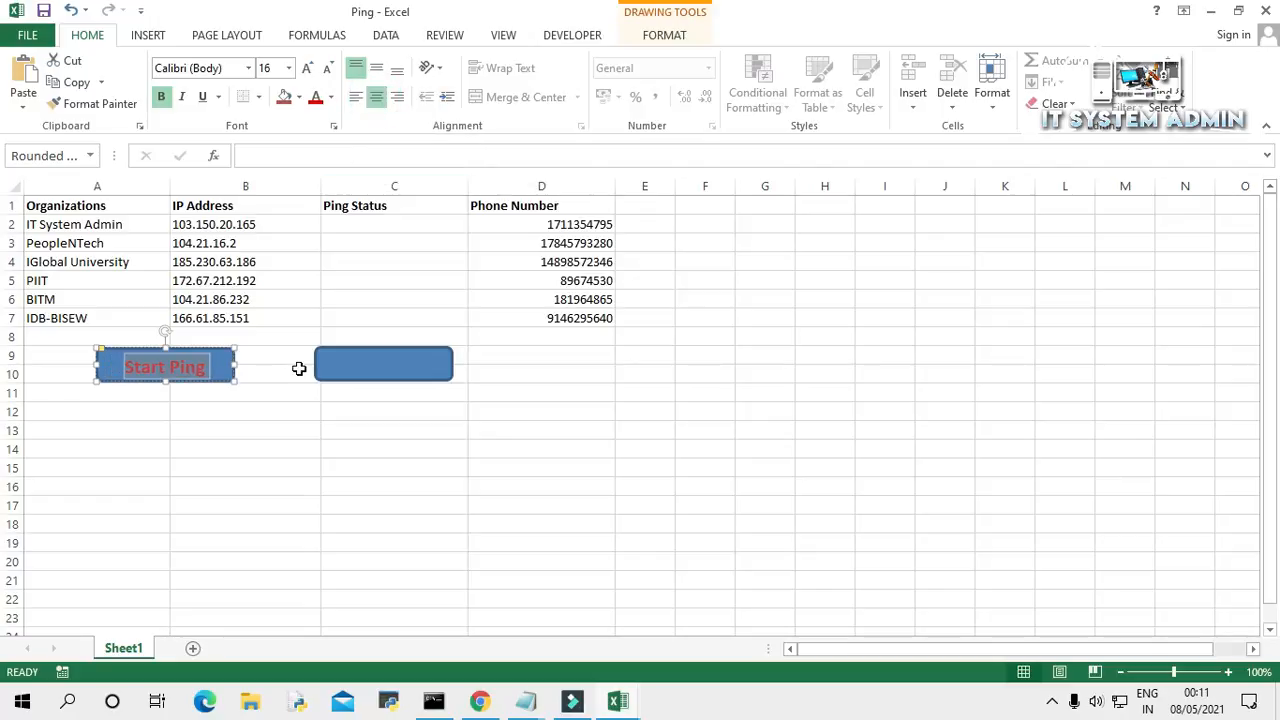
pyautogui.click(271, 396)
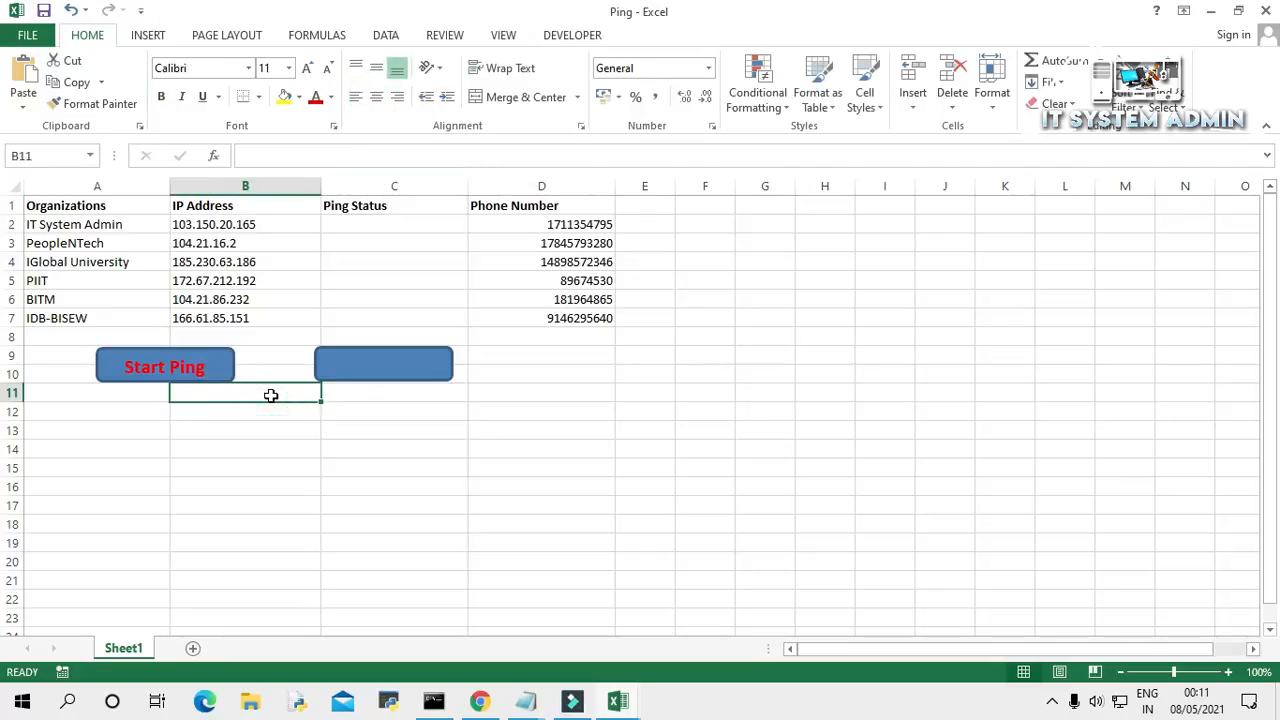
# - Add the text "Stop Ping" to the rounded rectangle below the Ping Status column
pyautogui.click(363, 362)
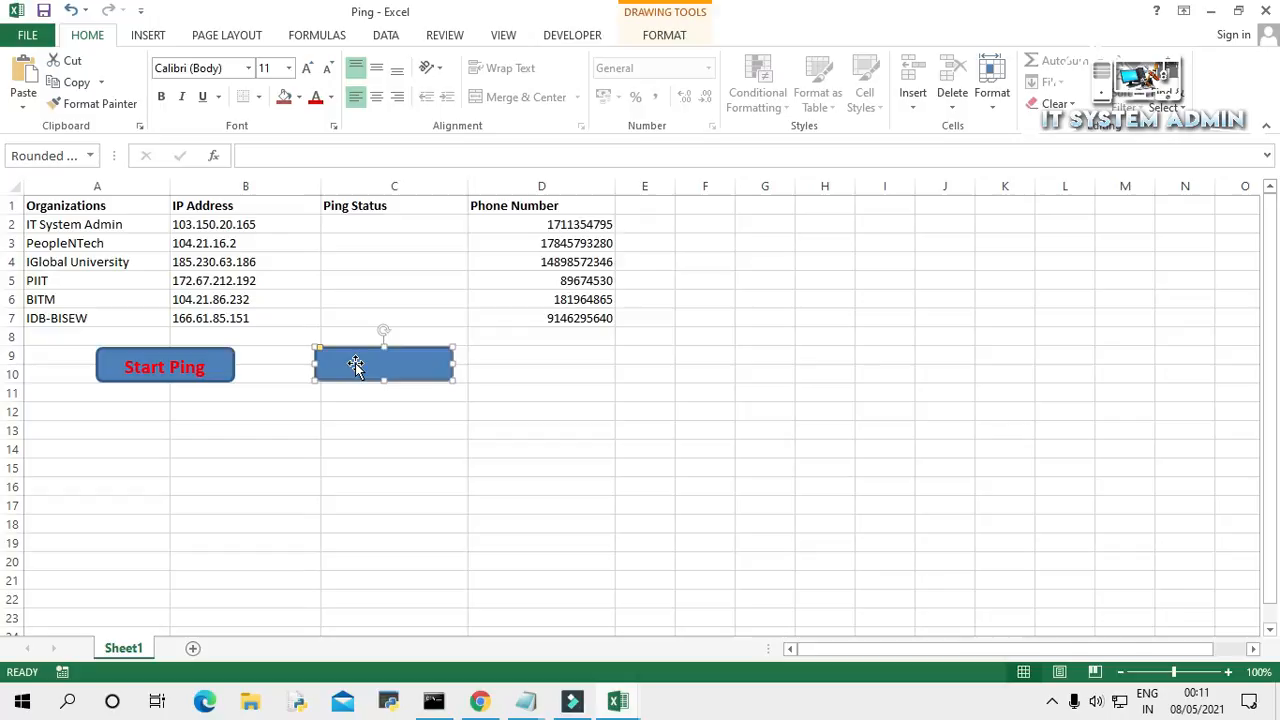
pyautogui.rightClick(355, 365)
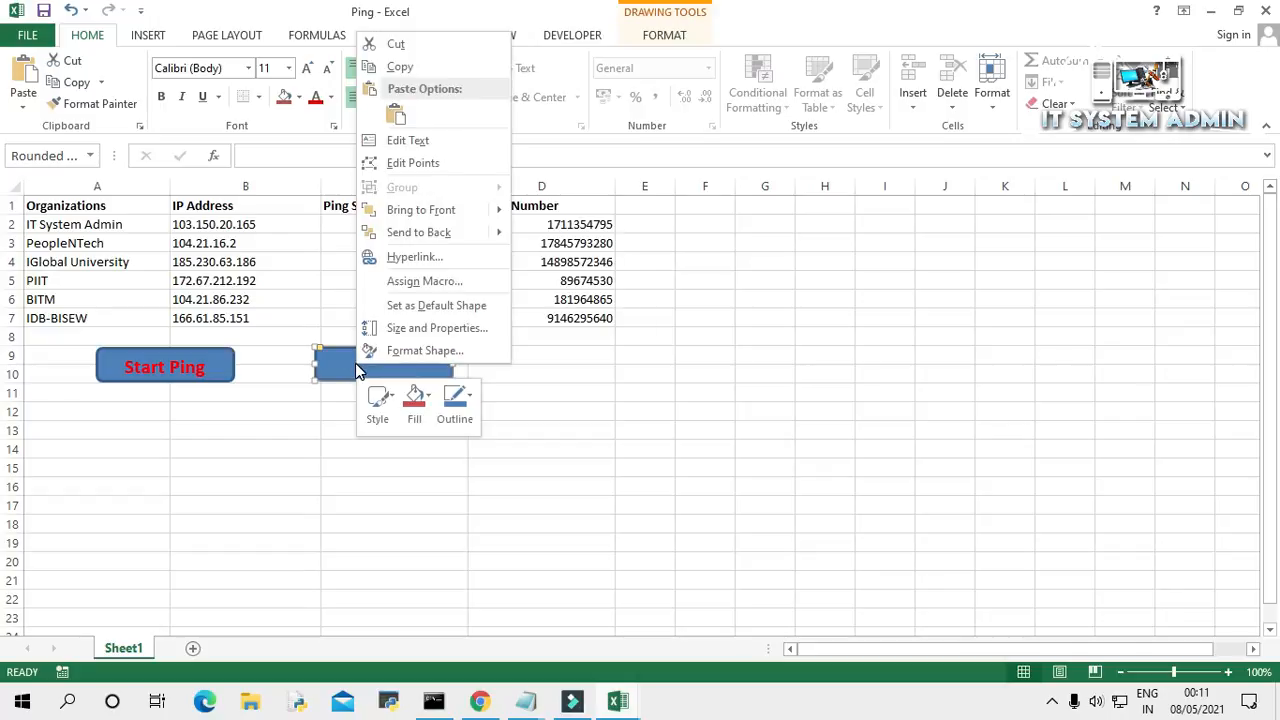
pyautogui.click(410, 141)
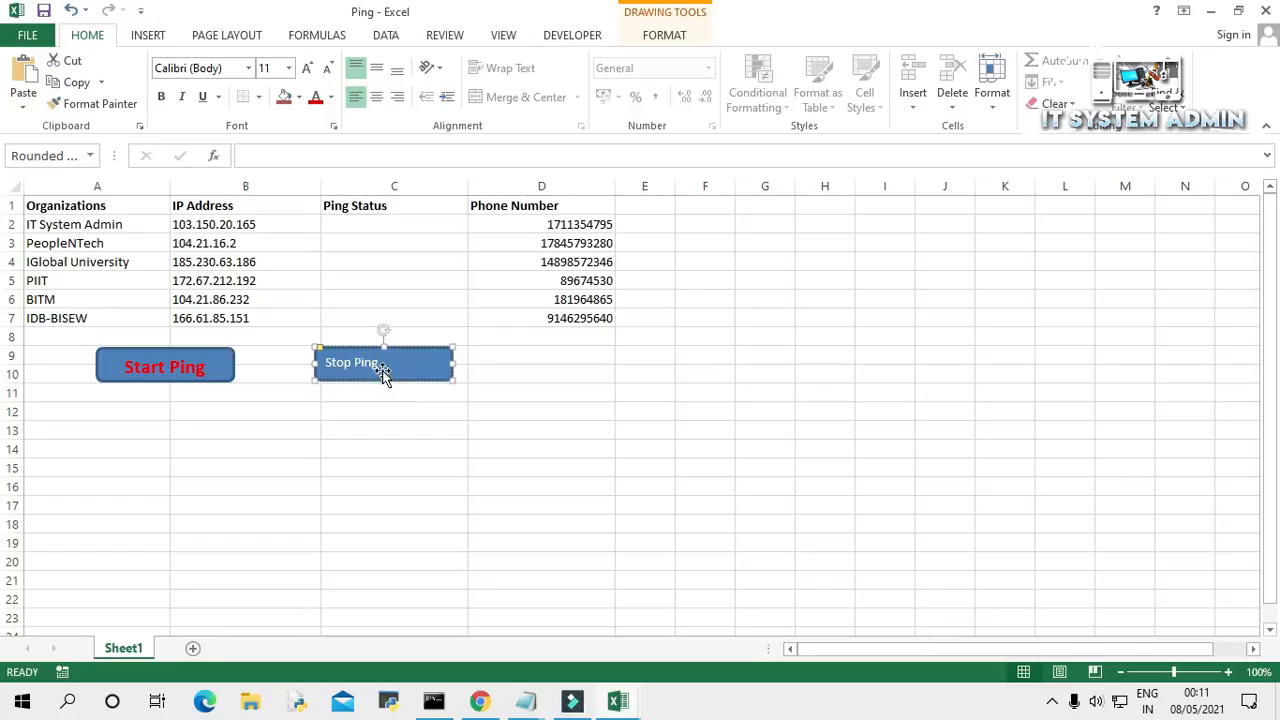
# - Format the "Stop Ping" text as red, bold, size 16 and horizontally centered in its shape
pyautogui.moveTo(380, 362); pyautogui.dragTo(333, 366)
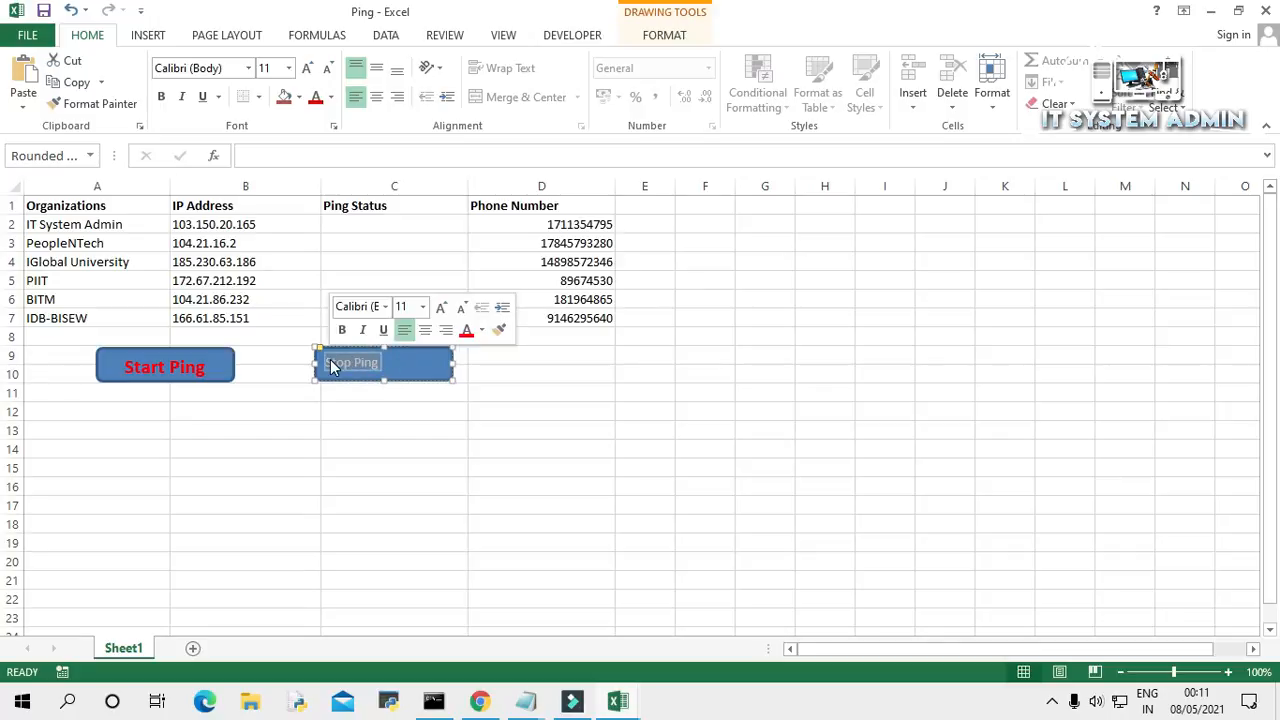
pyautogui.click(469, 338)
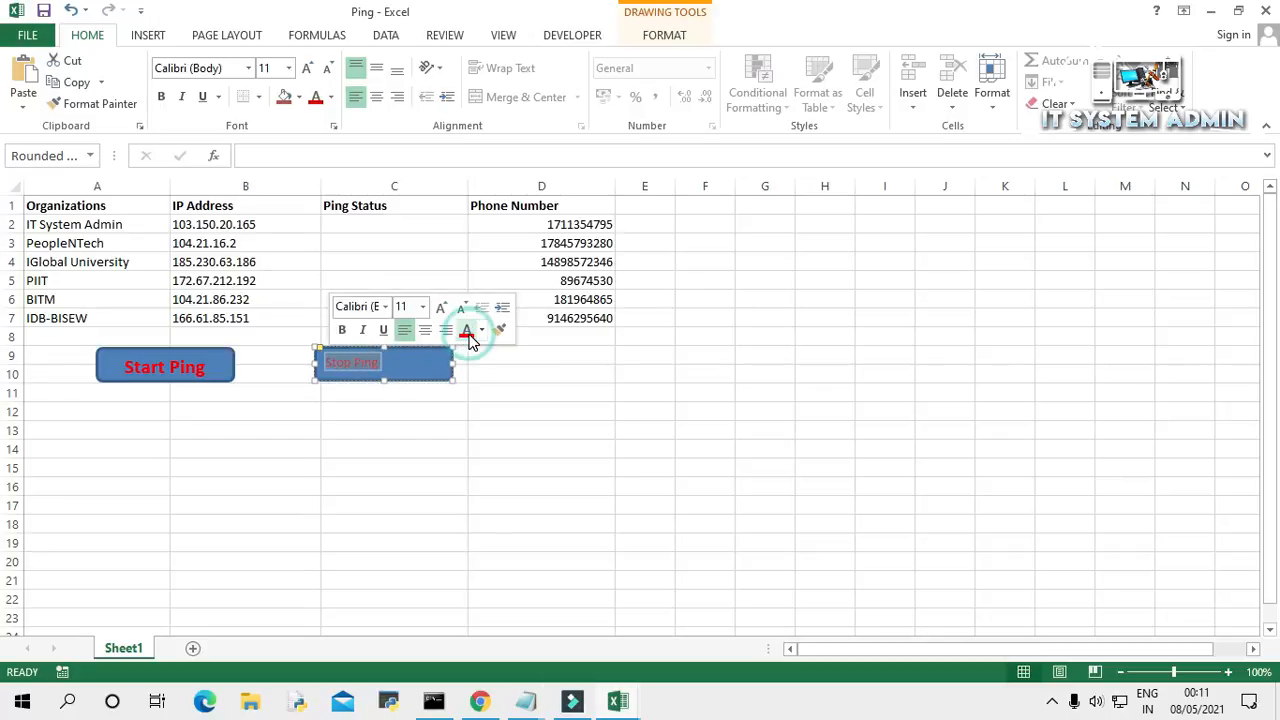
pyautogui.click(342, 330)
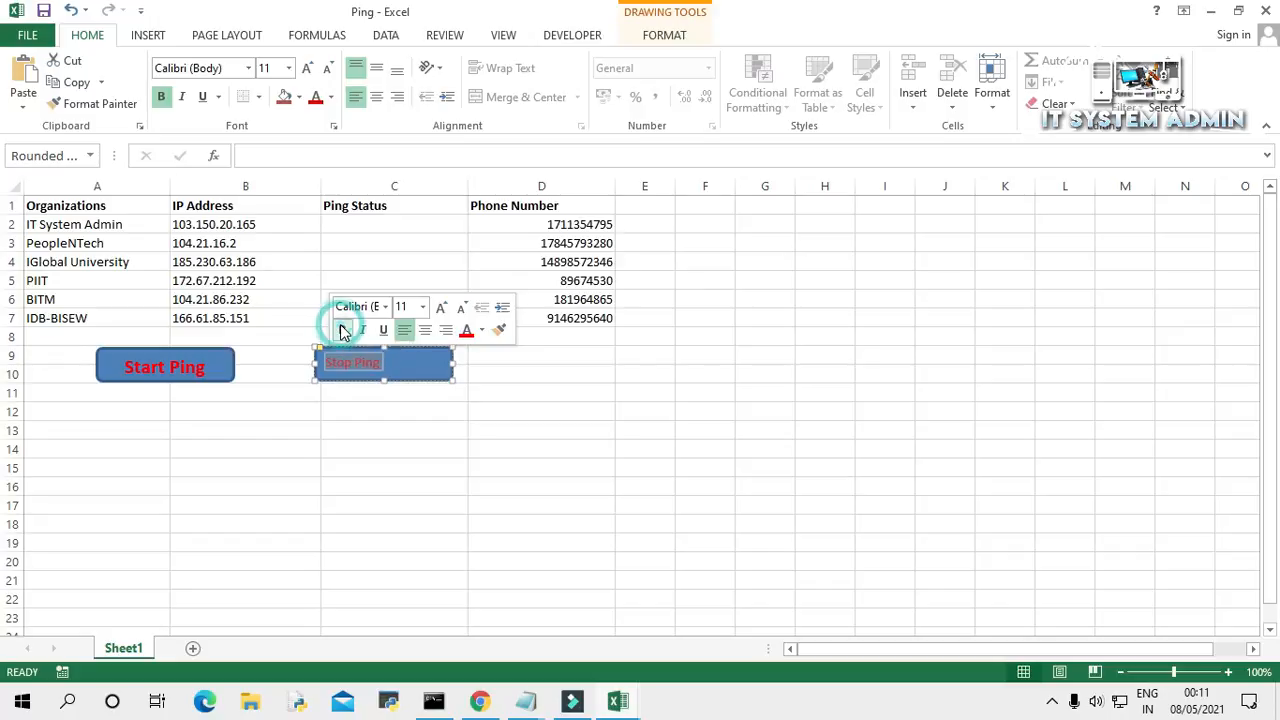
pyautogui.click(422, 308)
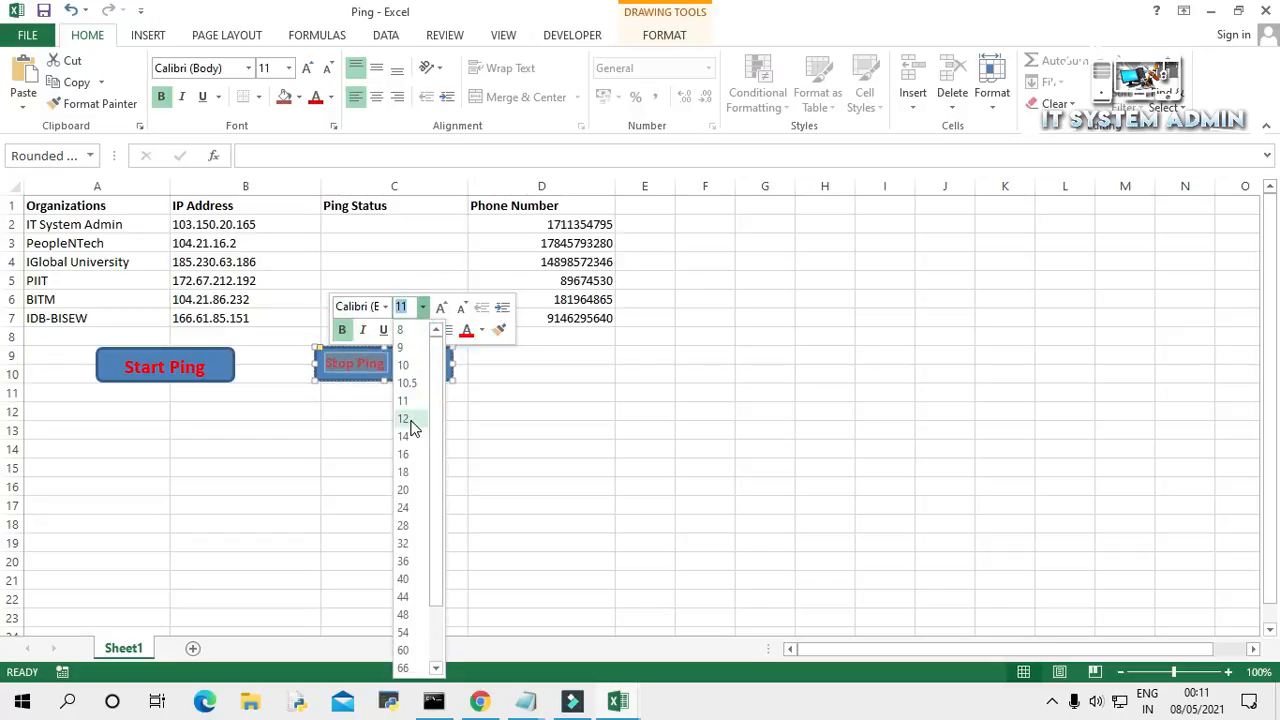
pyautogui.click(404, 455)
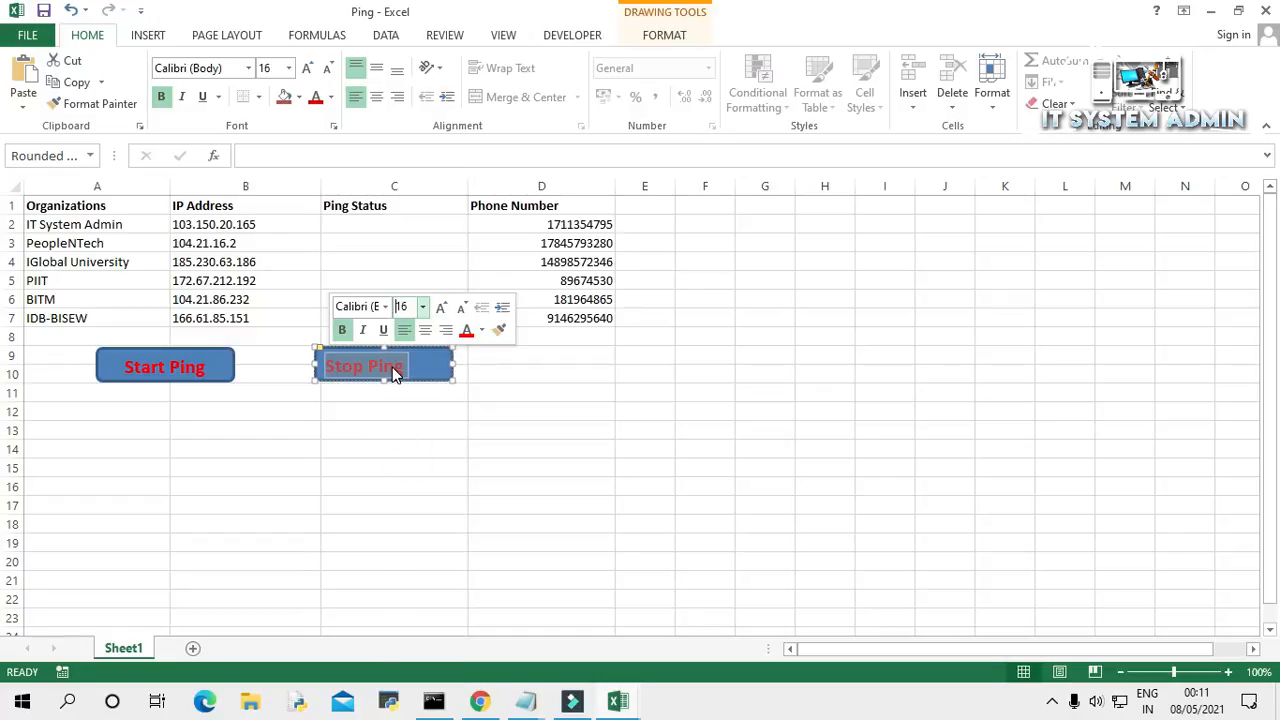
pyautogui.click(424, 332)
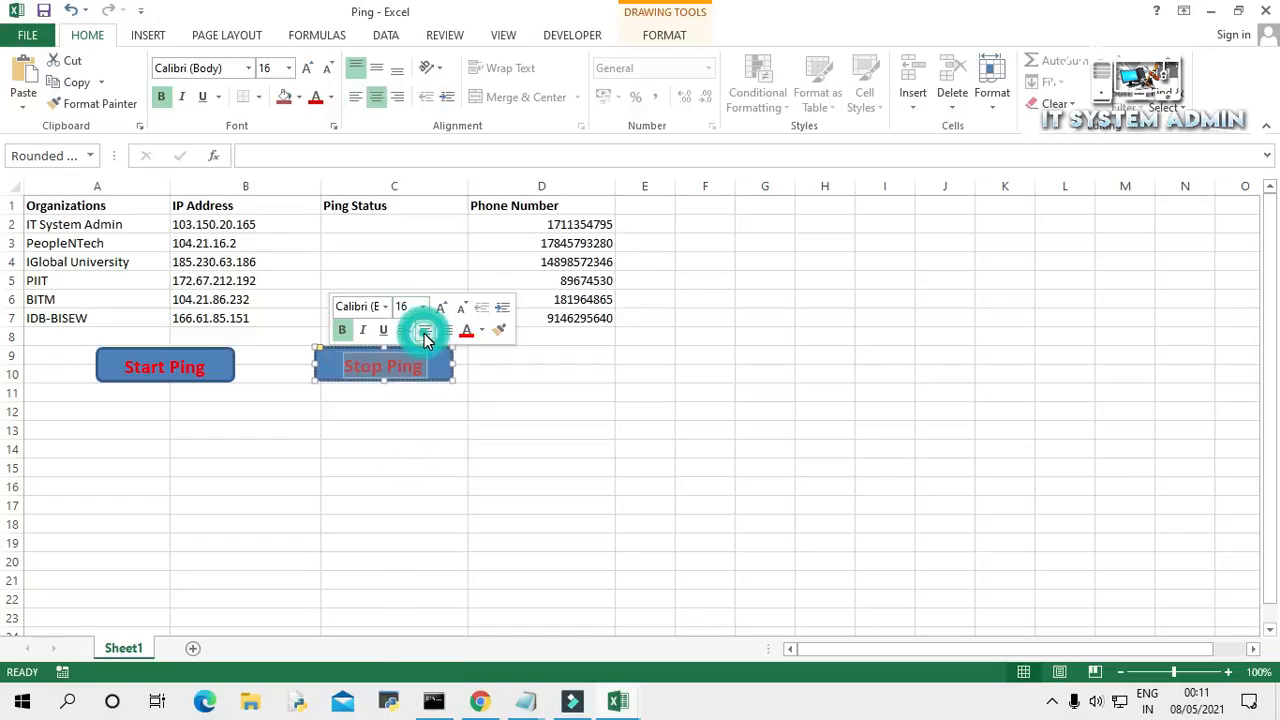
pyautogui.click(287, 418)
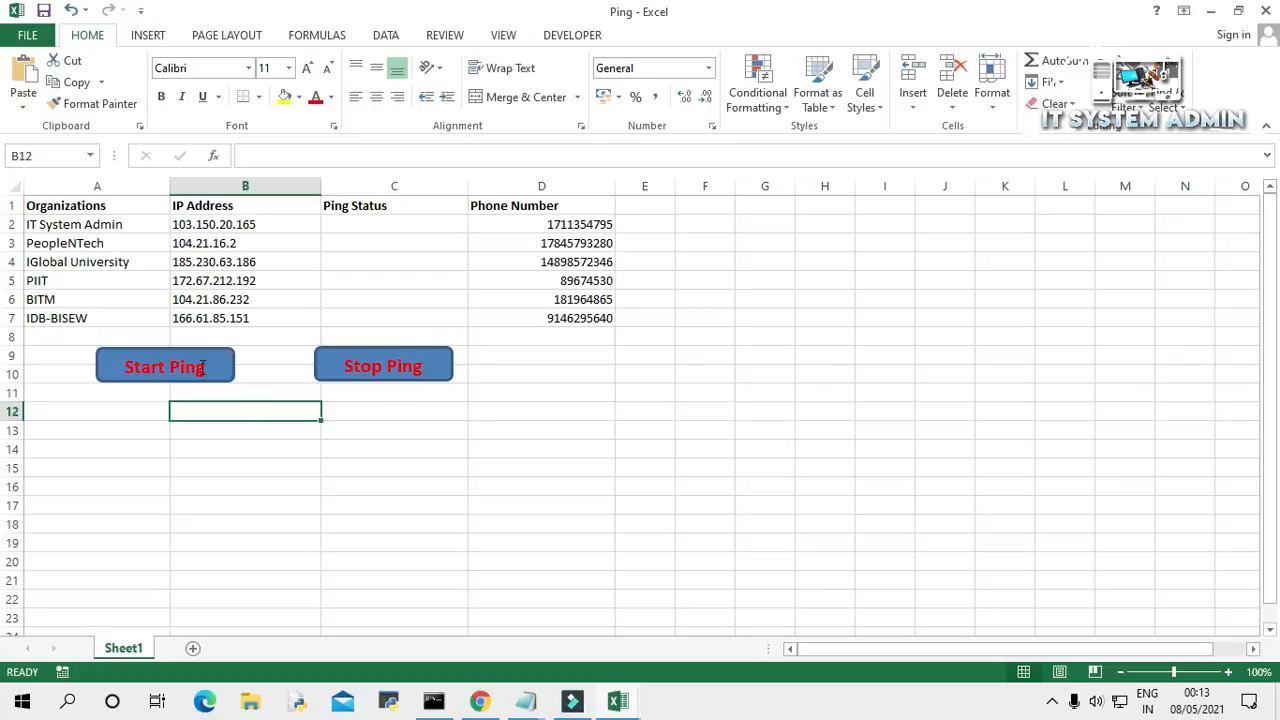
# - Assign the PingSystem macro to the Start Ping shape
pyautogui.keyDown('ctrl'); pyautogui.click(204, 353); pyautogui.keyUp('ctrl')
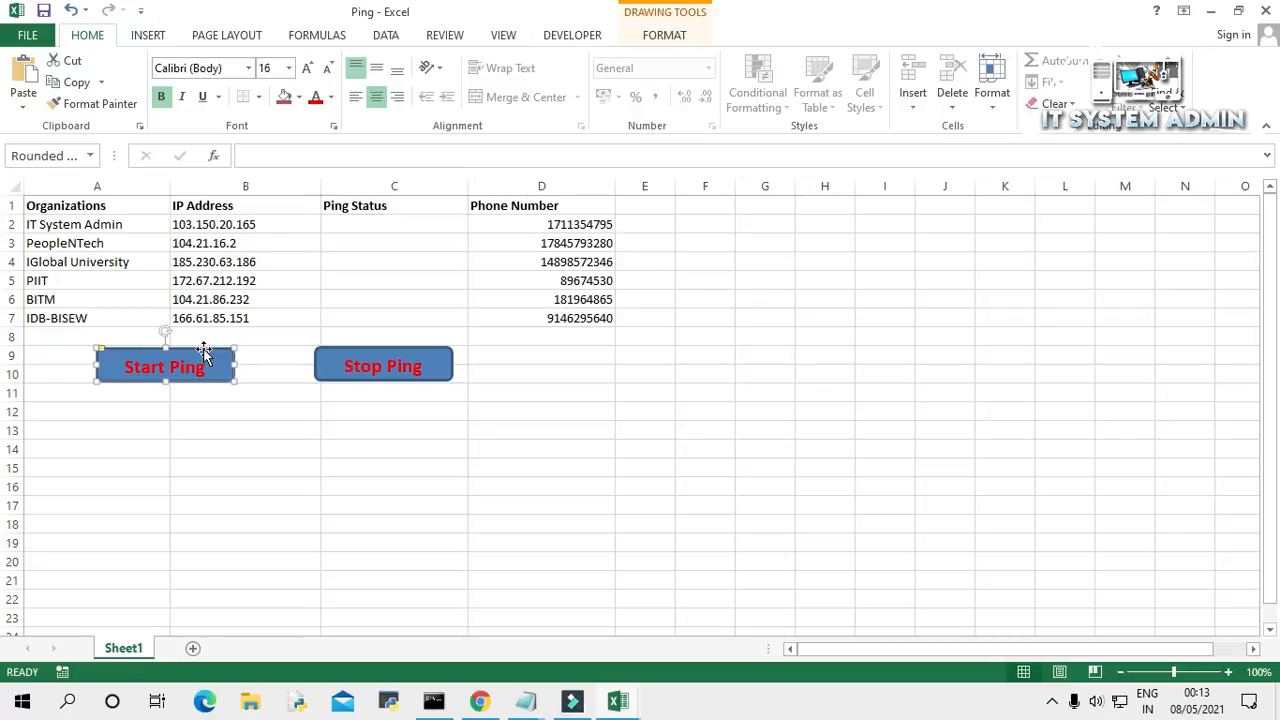
pyautogui.rightClick(205, 355)
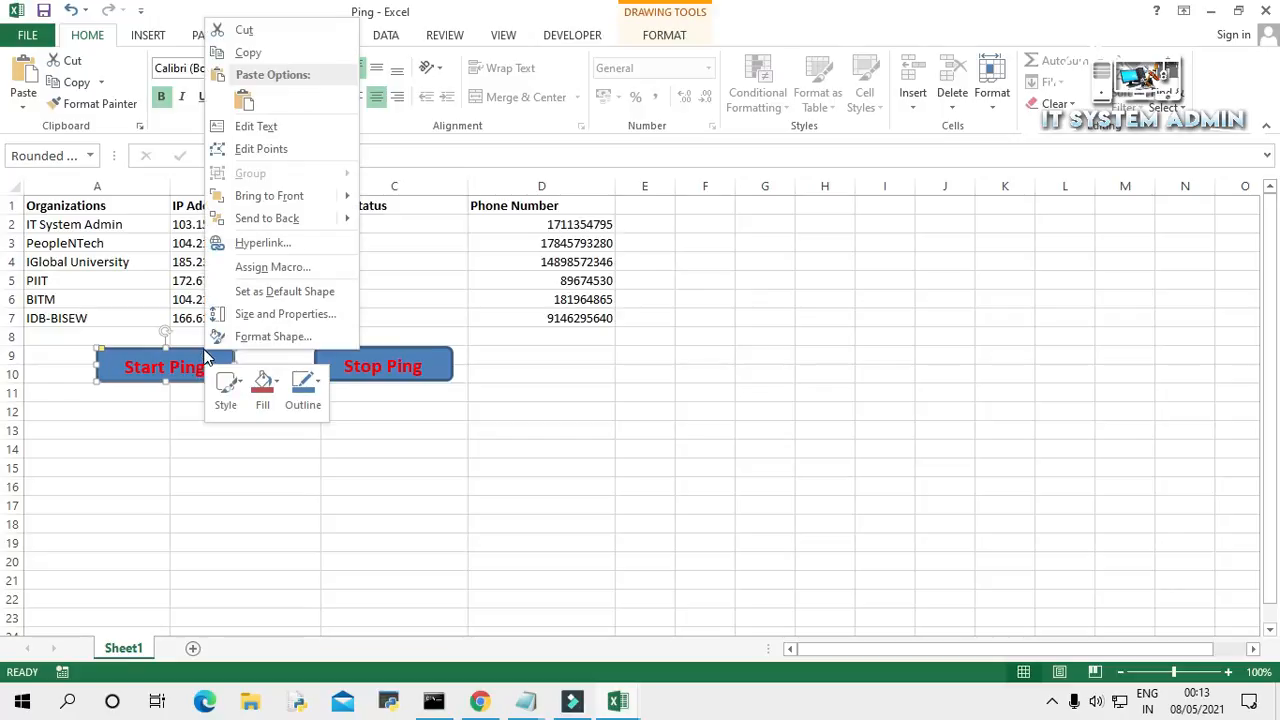
pyautogui.click(298, 268)
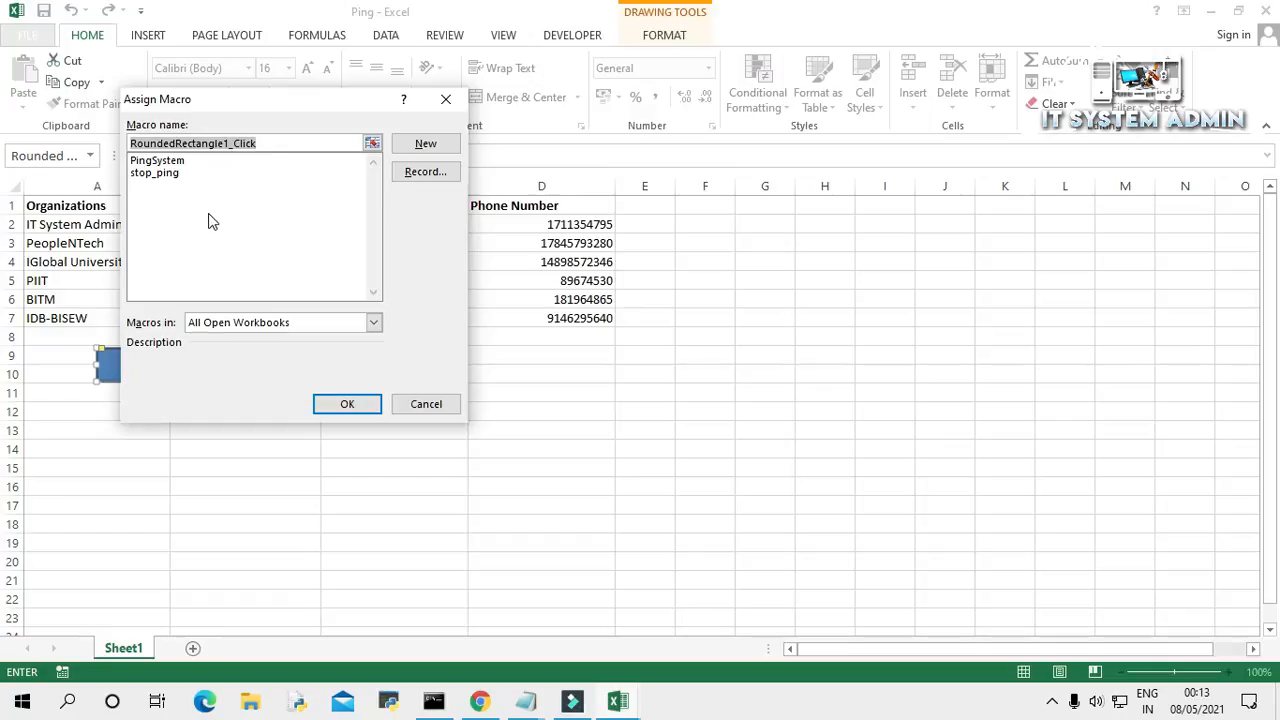
pyautogui.click(175, 162)
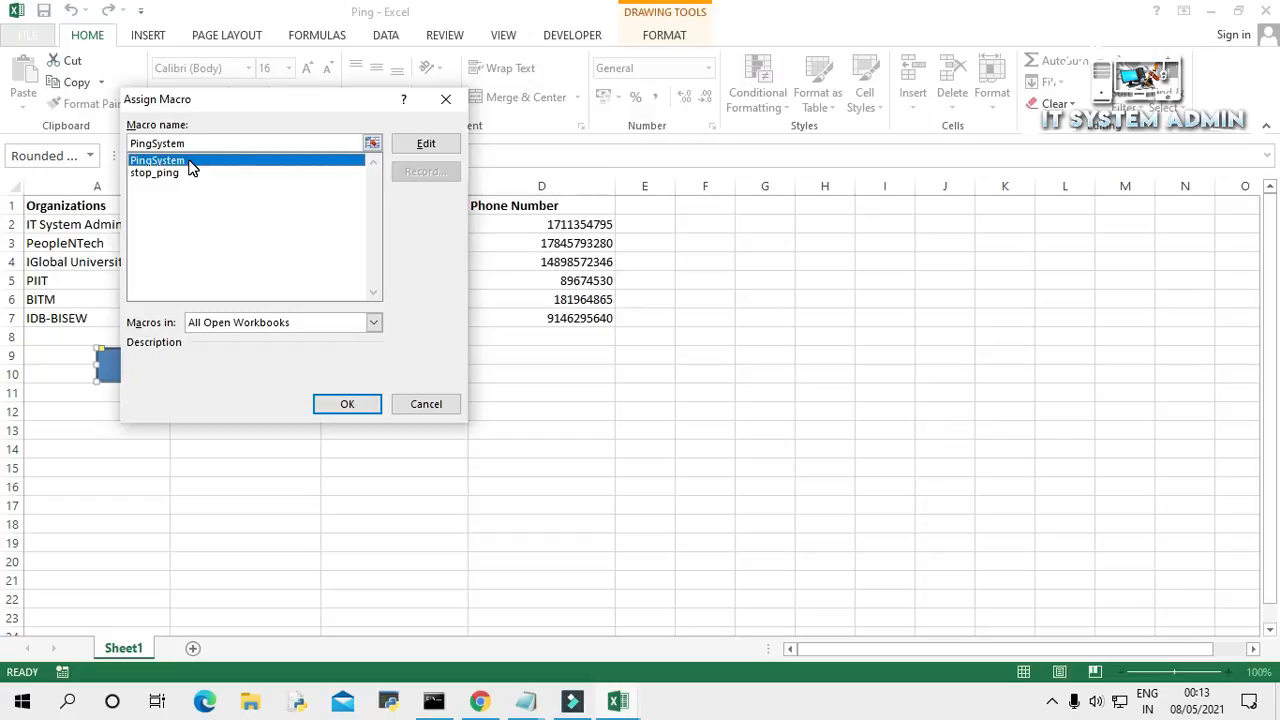
pyautogui.click(340, 404)
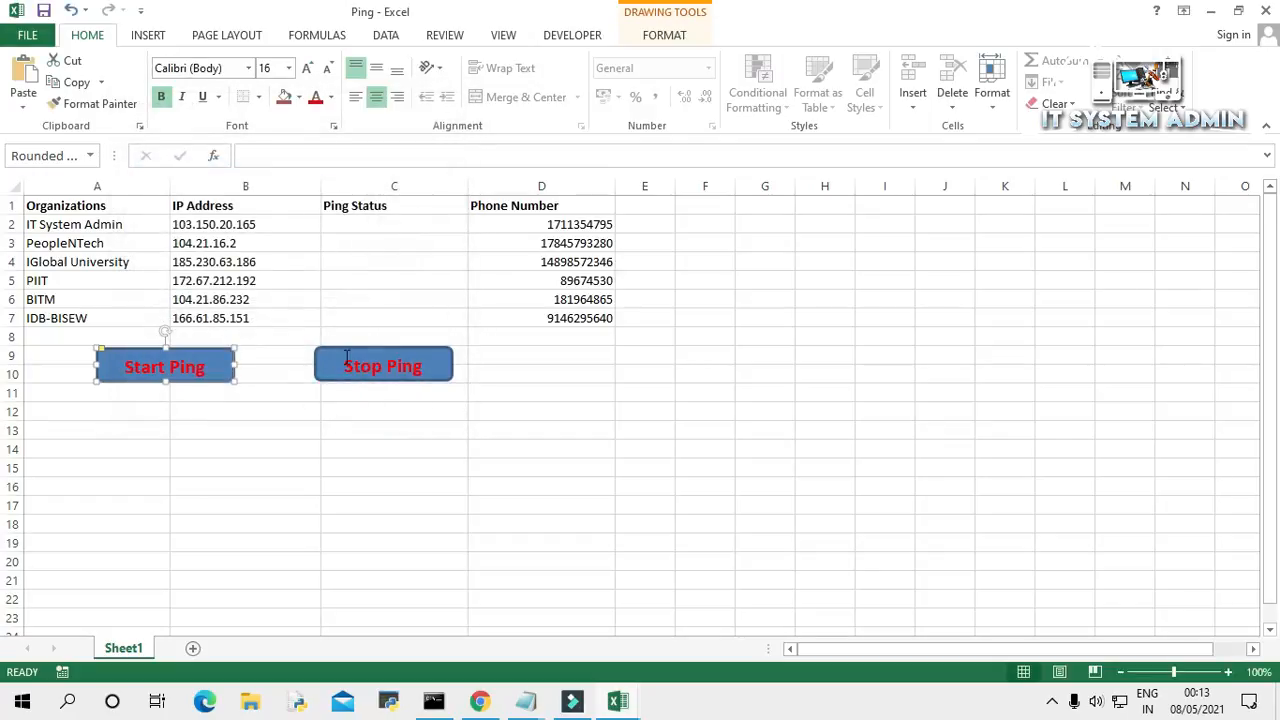
# - Assign the stop_ping macro to the Stop Ping shape
pyautogui.click(334, 358)
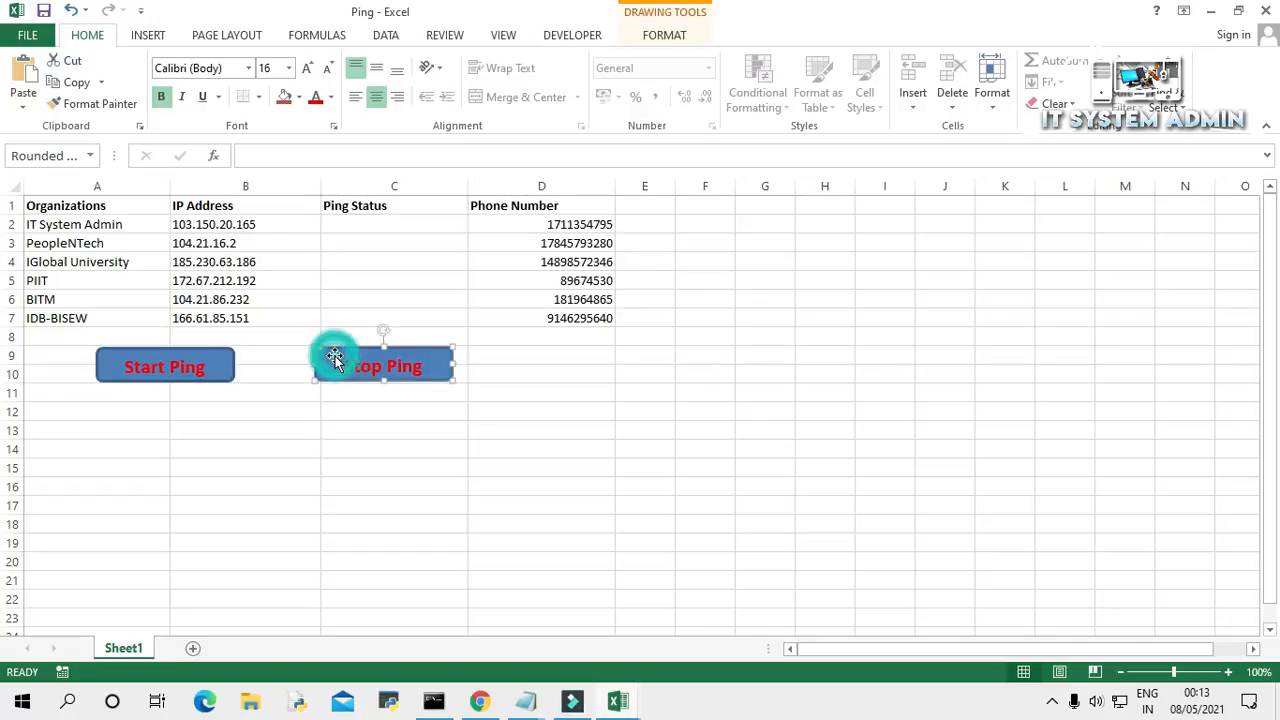
pyautogui.rightClick(336, 362)
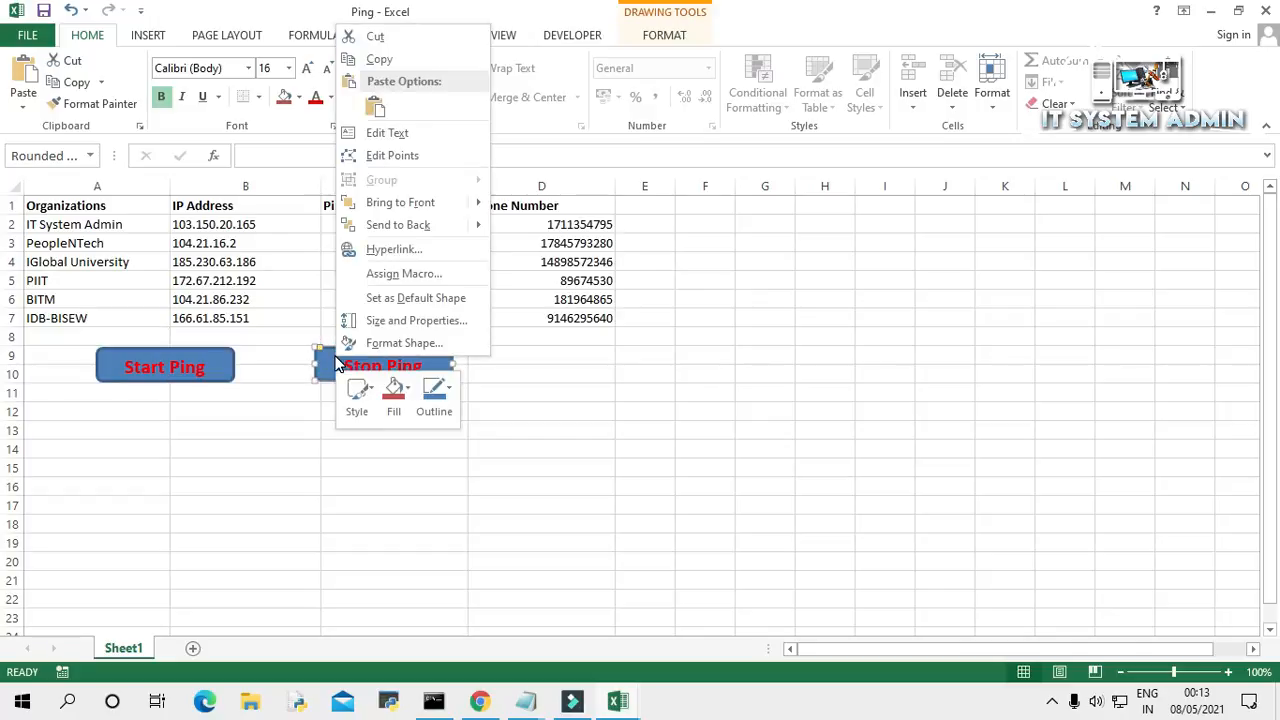
pyautogui.click(396, 276)
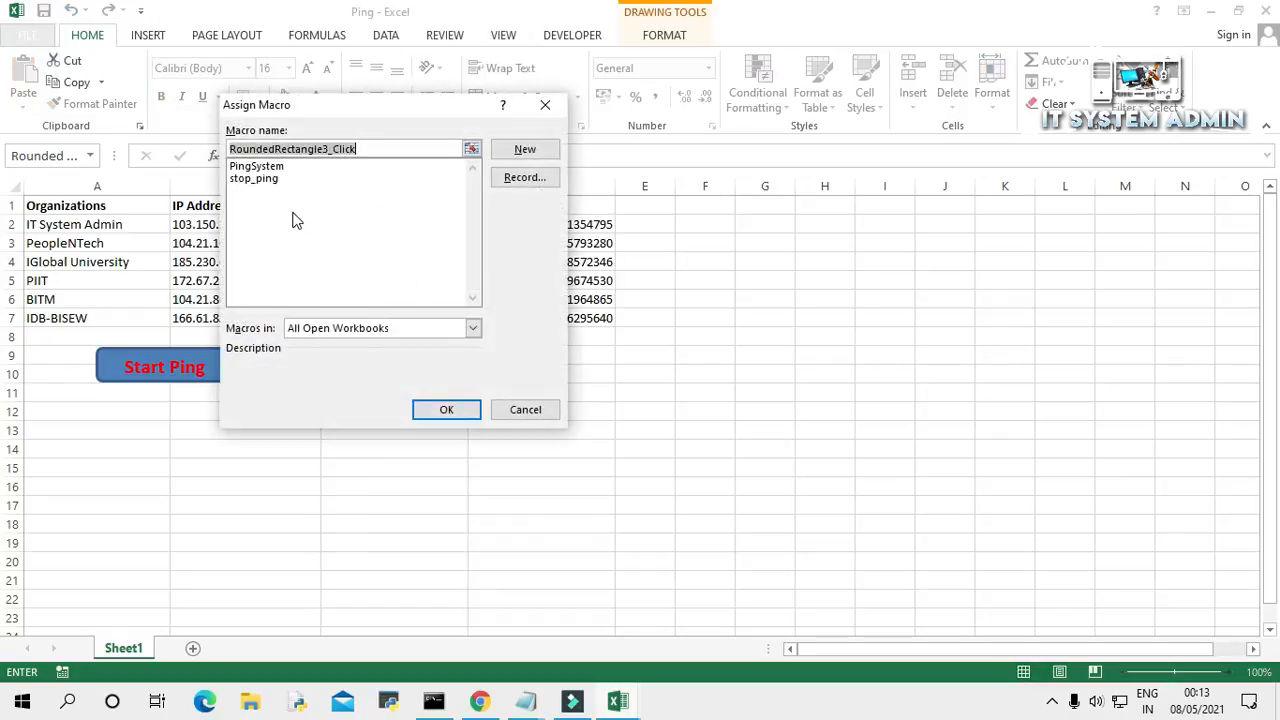
pyautogui.click(276, 182)
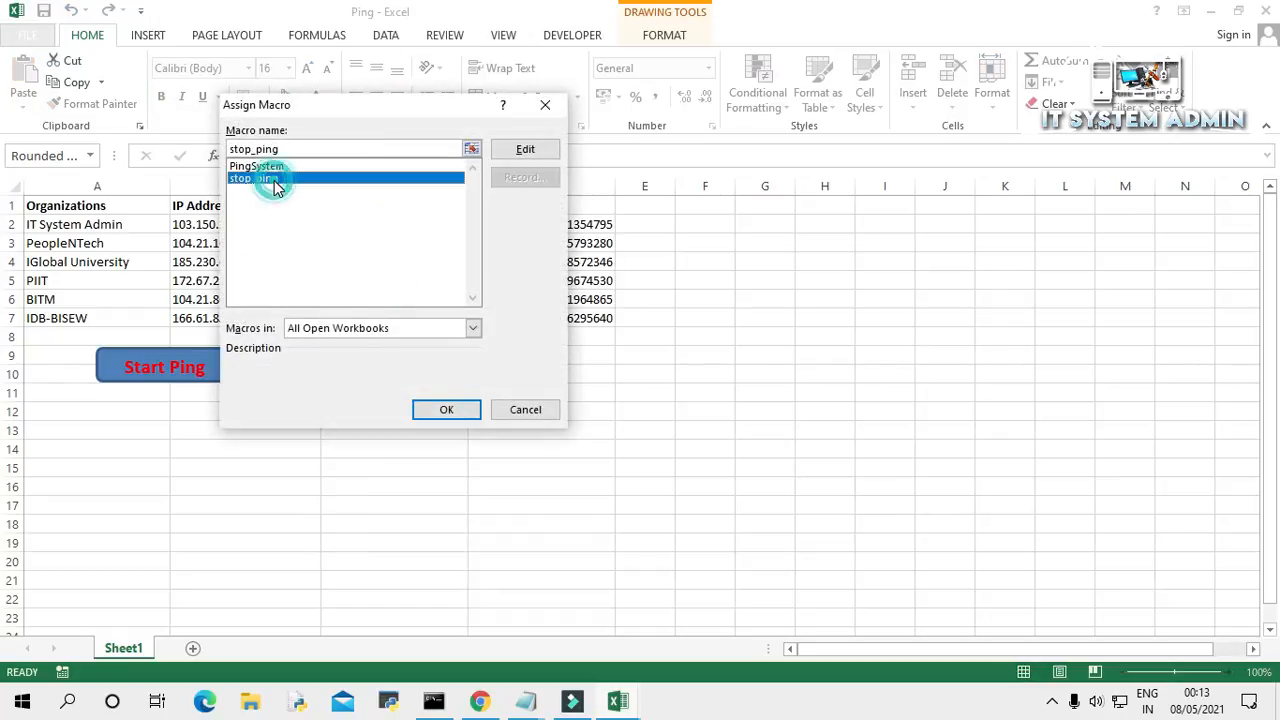
pyautogui.click(440, 412)
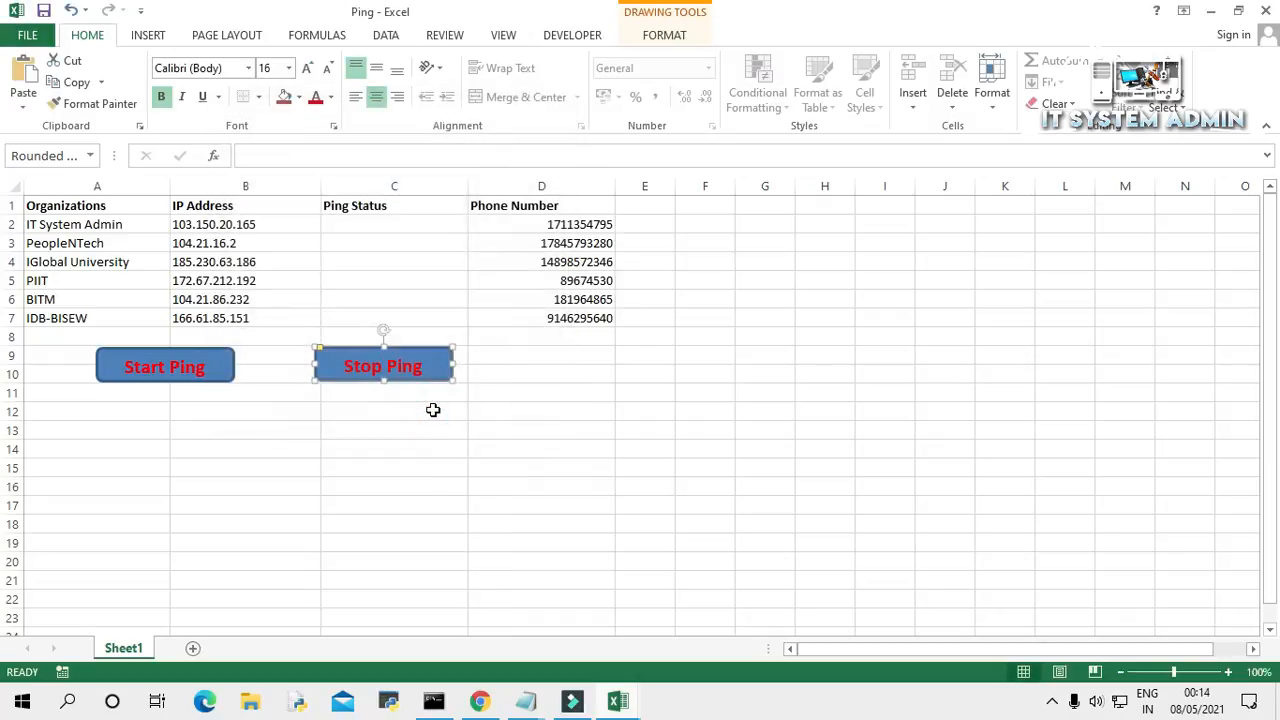
pyautogui.press('Escape')
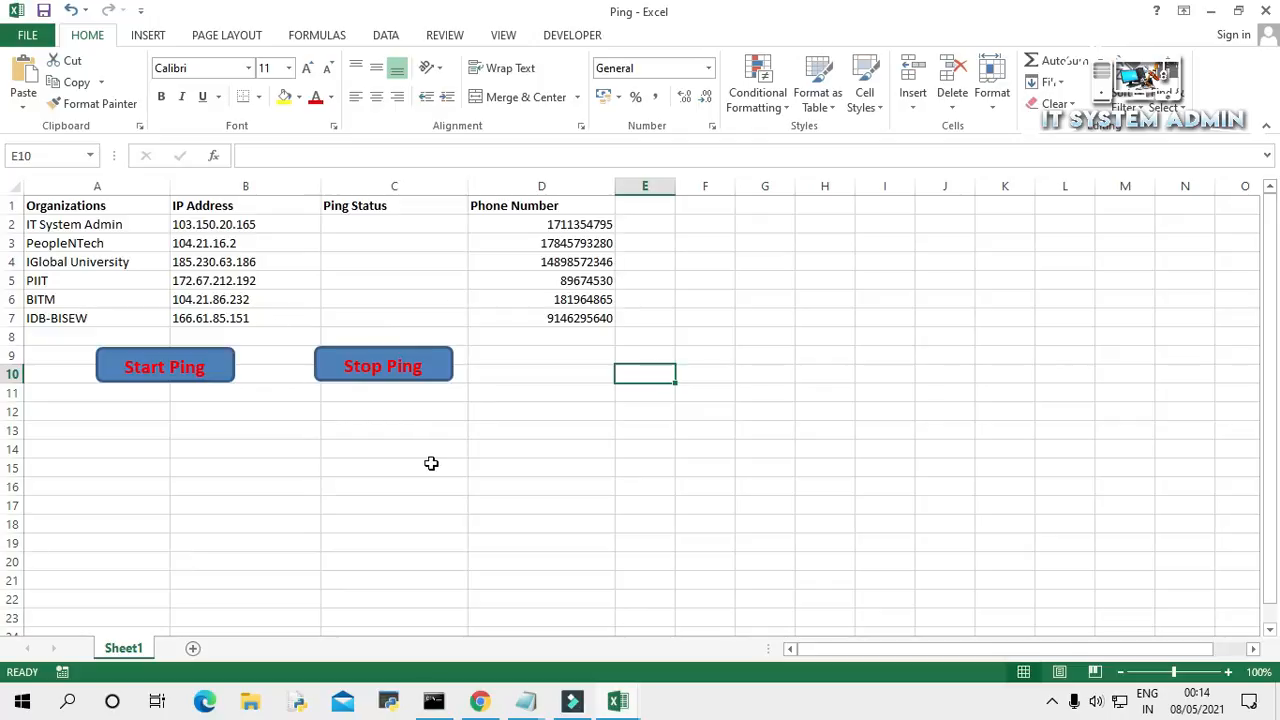
# - Save the workbook to the Desktop as Ping in Excel Macro-Enabled Workbook format, accepting the personal information warning, and close it
pyautogui.click(27, 35)
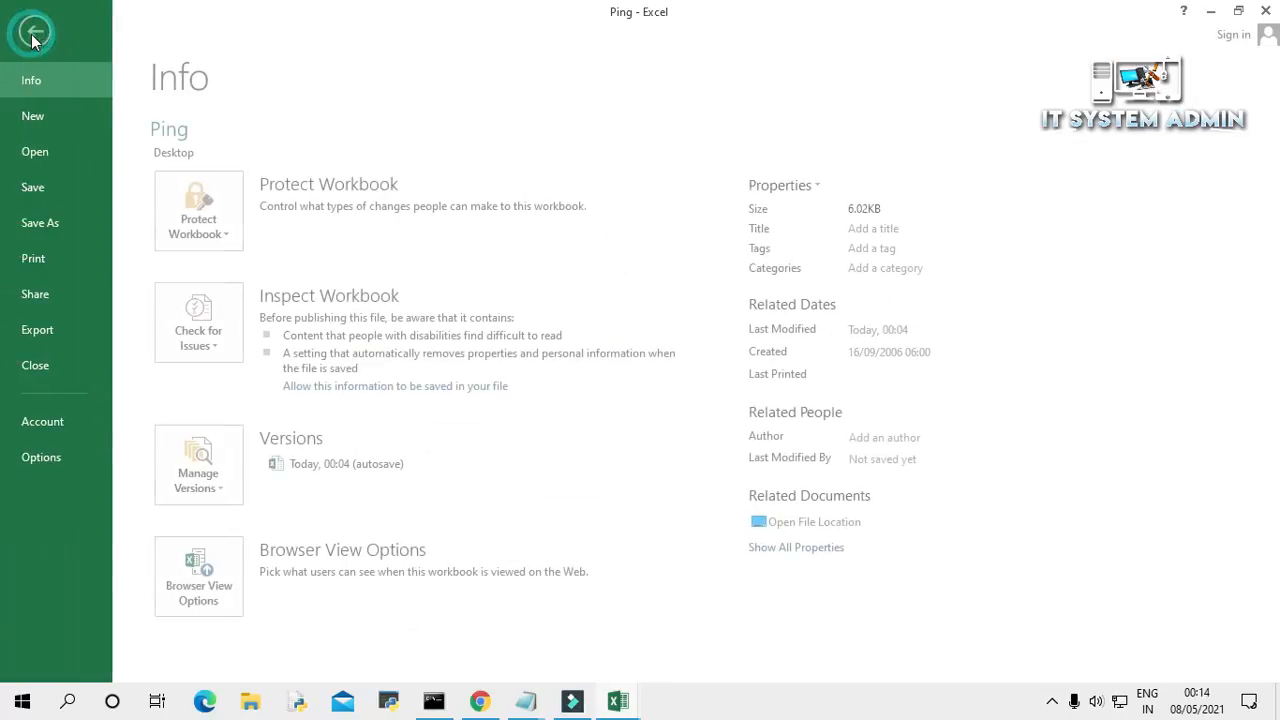
pyautogui.click(52, 216)
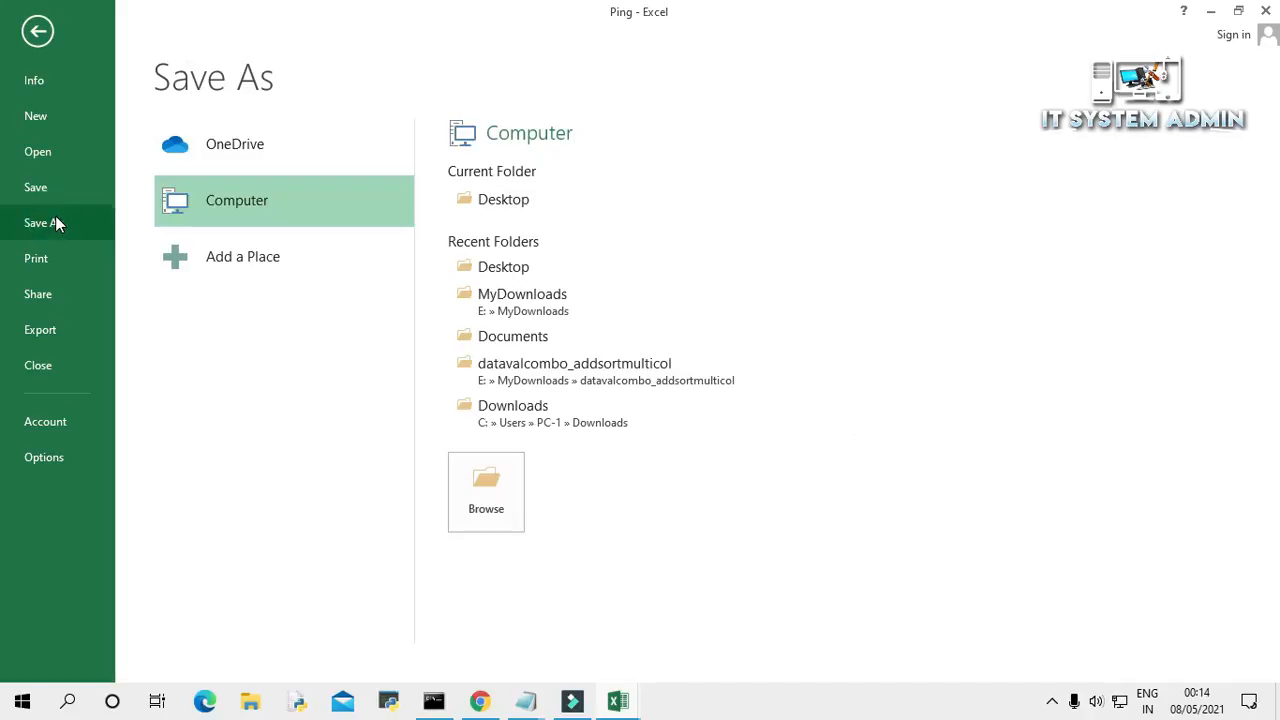
pyautogui.click(530, 200)
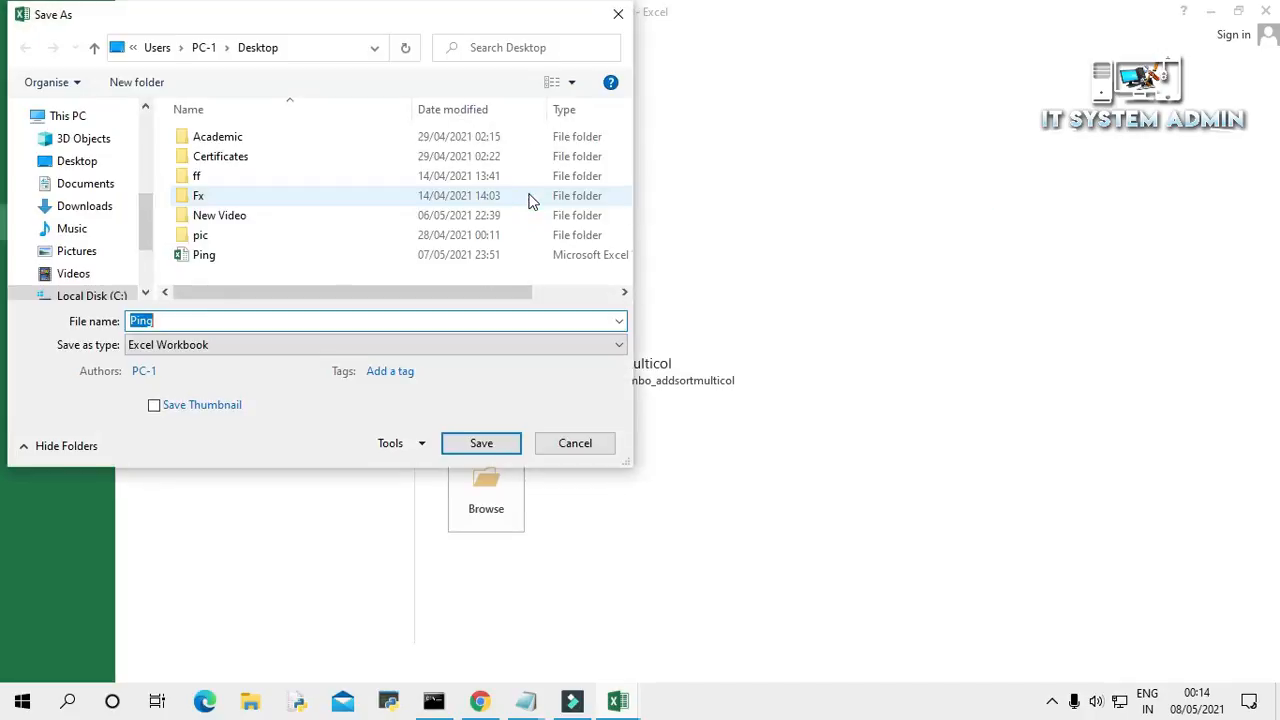
pyautogui.click(196, 320)
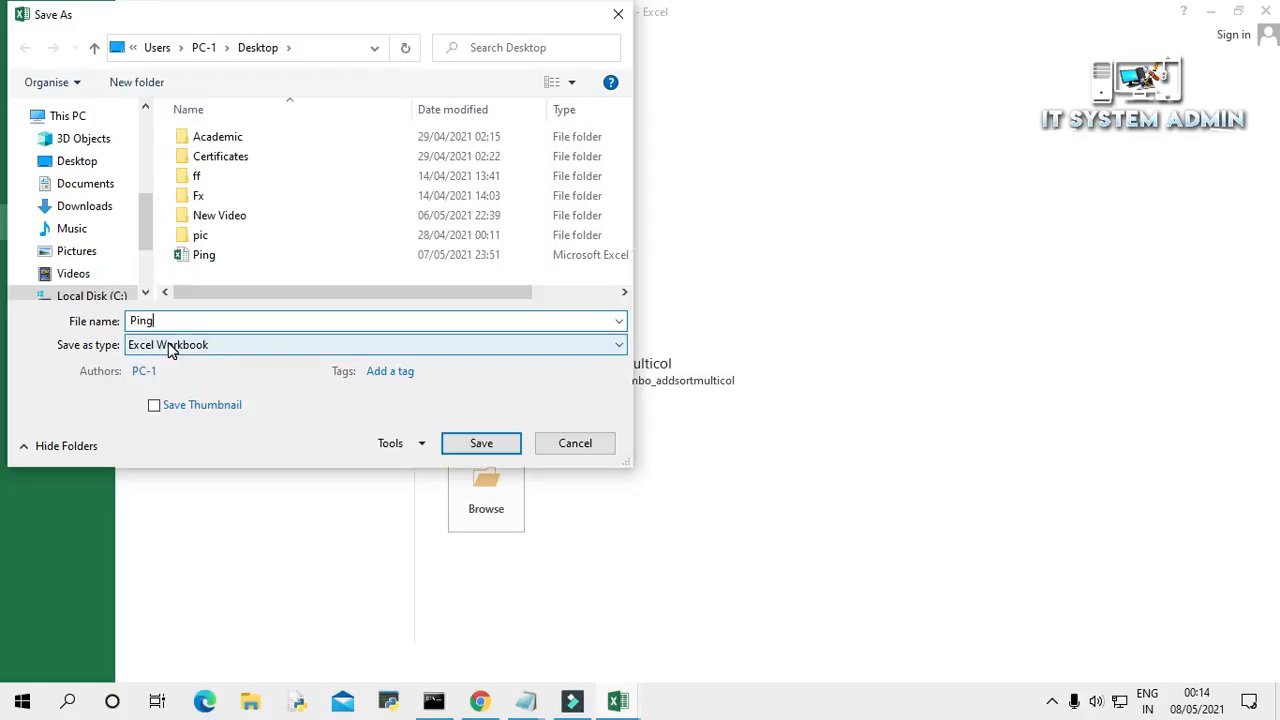
pyautogui.click(184, 350)
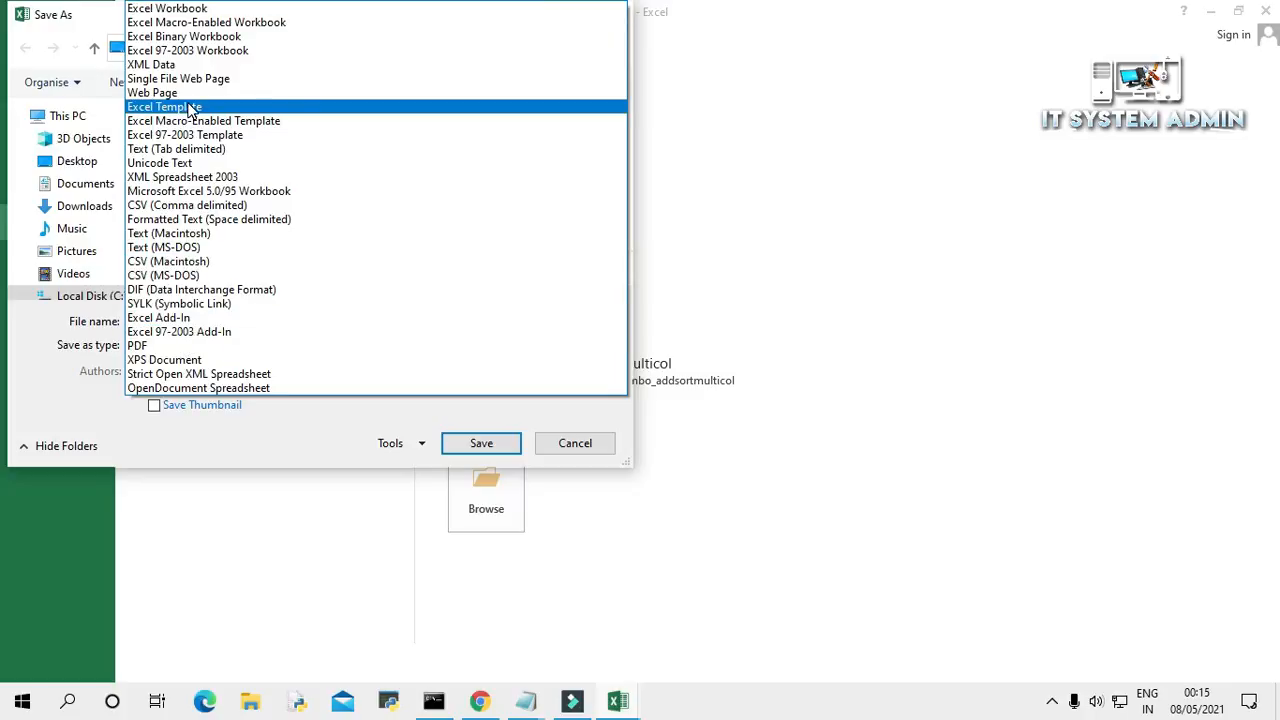
pyautogui.click(237, 22)
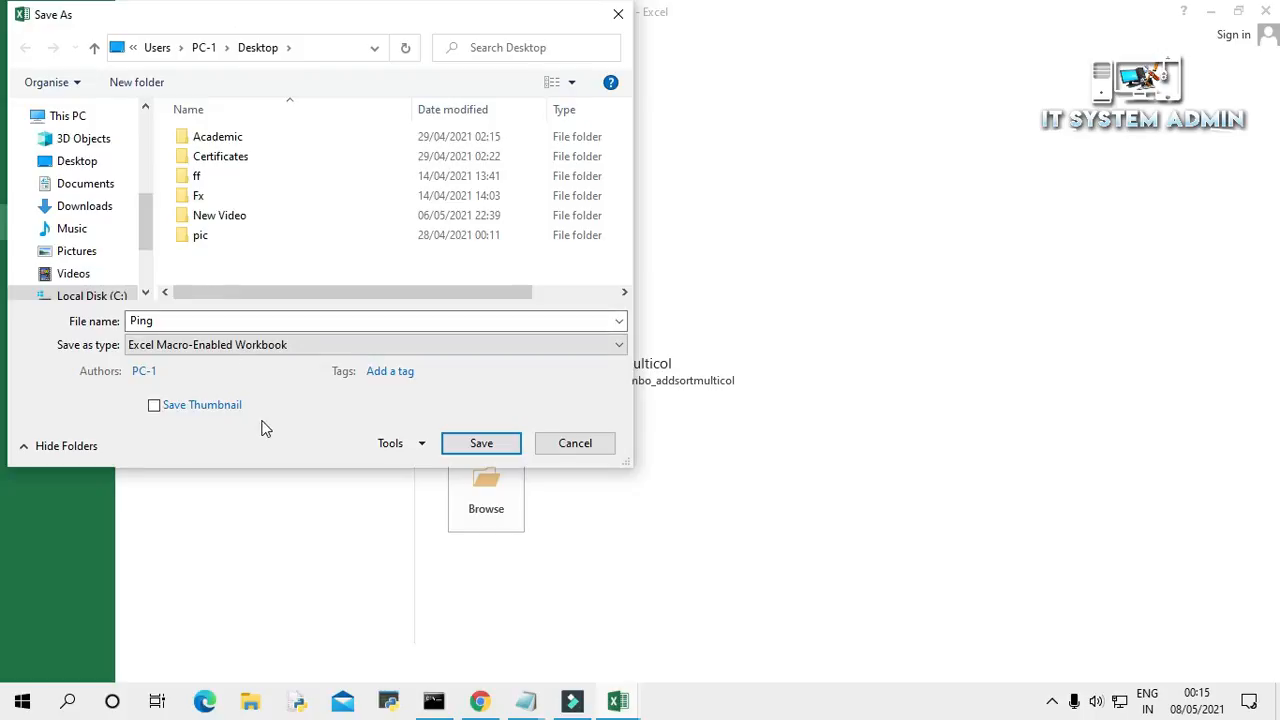
pyautogui.click(479, 446)
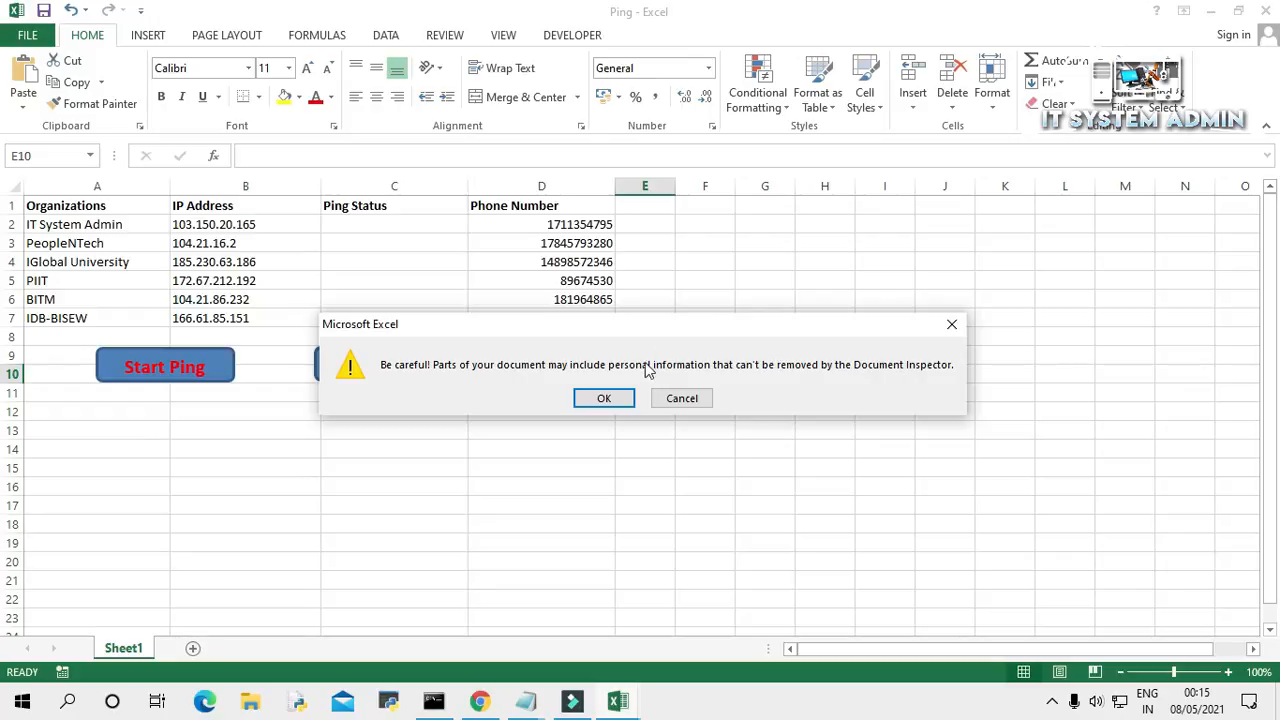
pyautogui.click(604, 398)
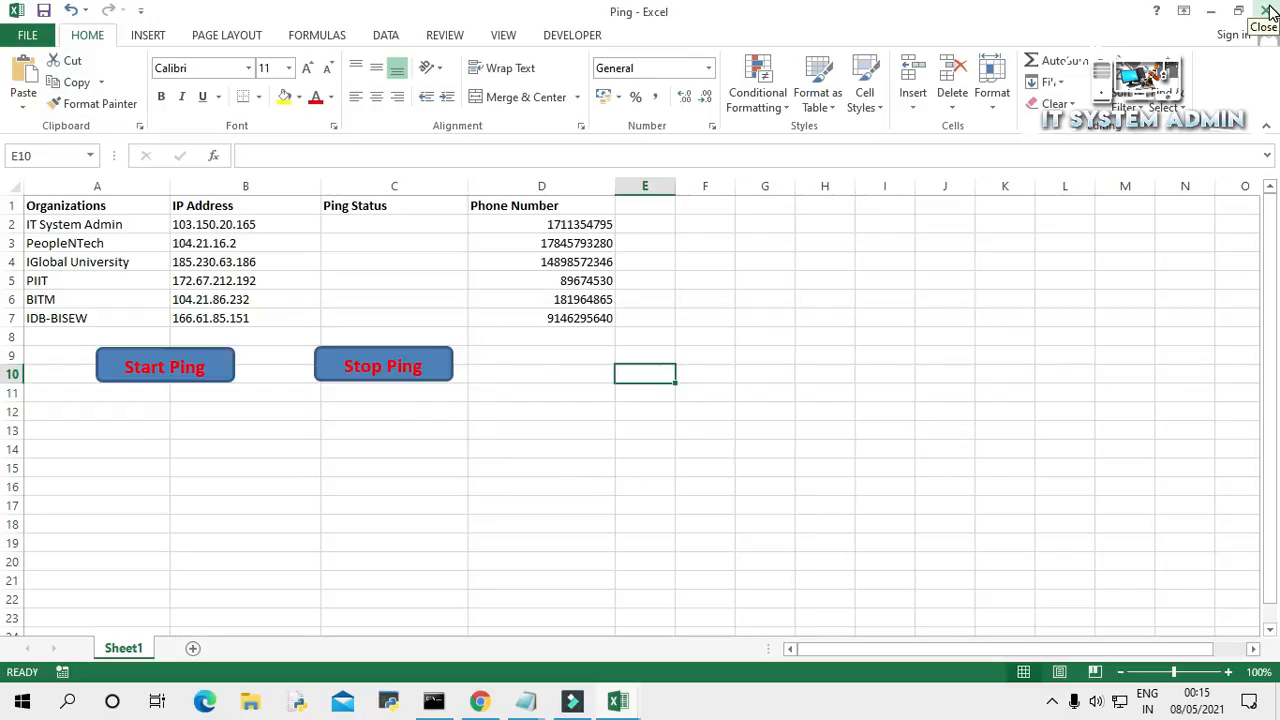
pyautogui.click(1270, 10)
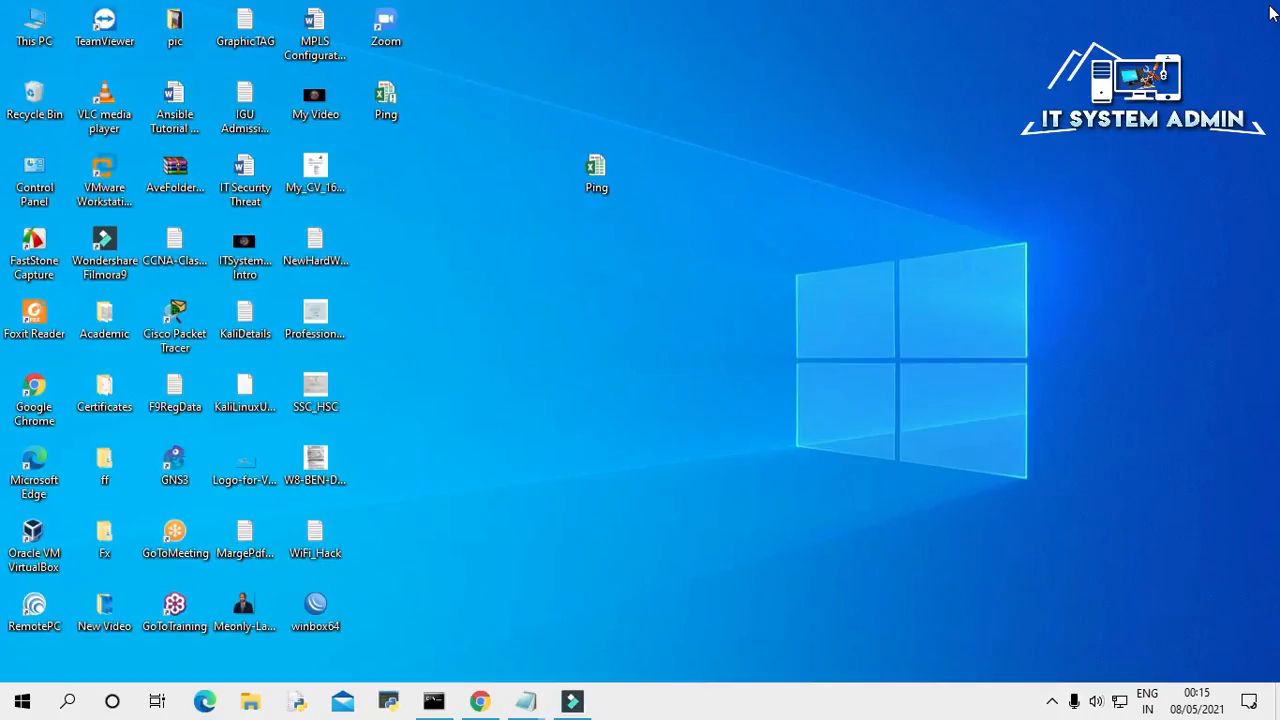
# - Reopen the macro-enabled Ping workbook from the desktop and enable its macro content
pyautogui.moveTo(572, 116); pyautogui.dragTo(636, 237)
pyautogui.click(455, 243)
pyautogui.moveTo(356, 68); pyautogui.dragTo(439, 171)
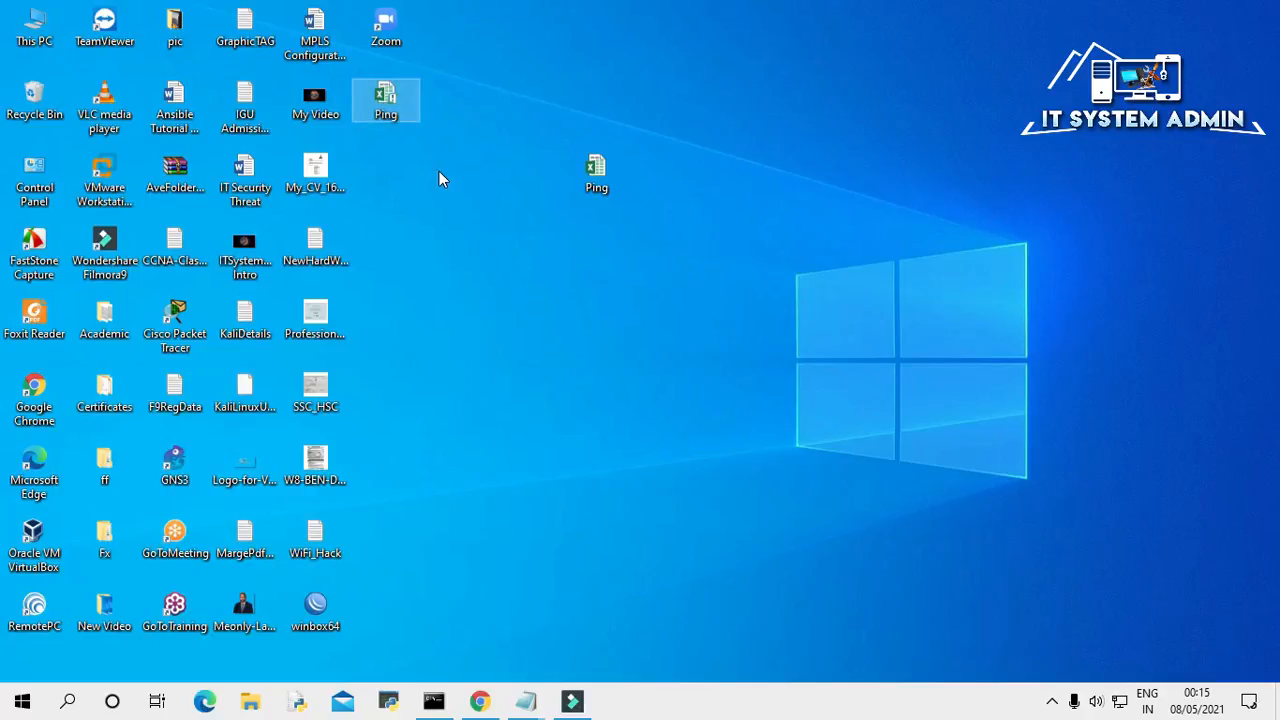
pyautogui.rightClick(384, 98)
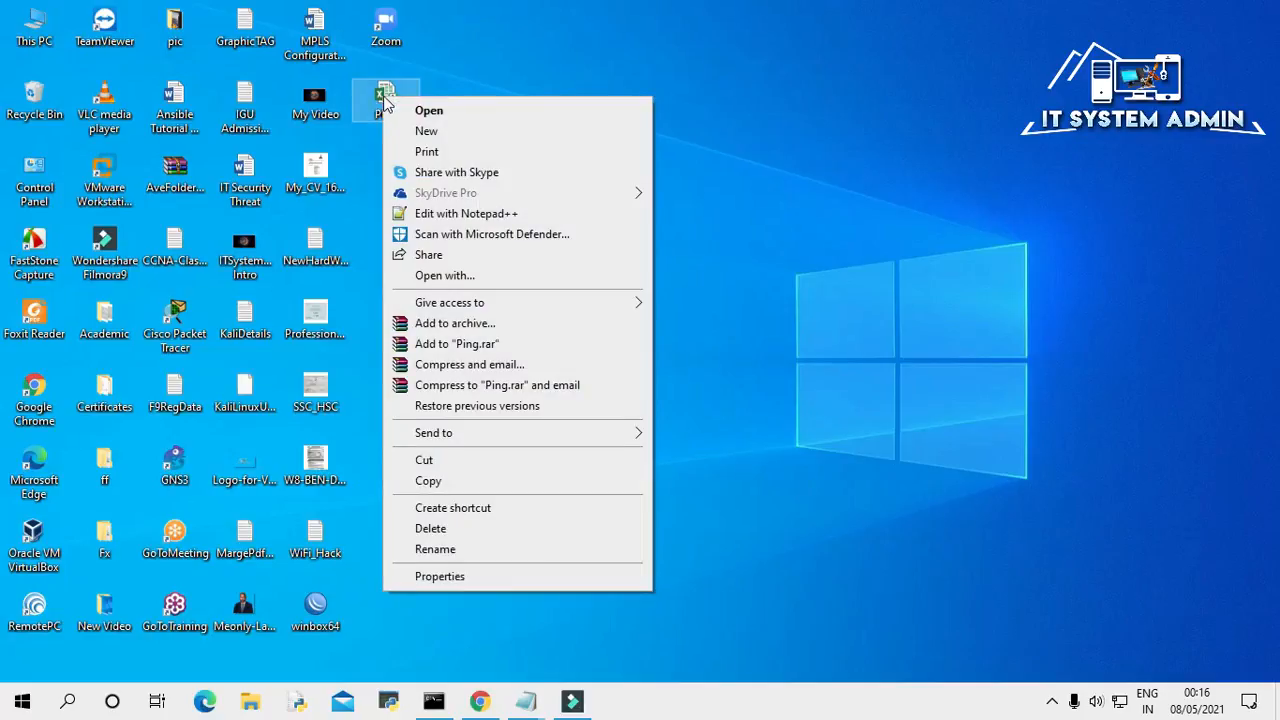
pyautogui.click(428, 111)
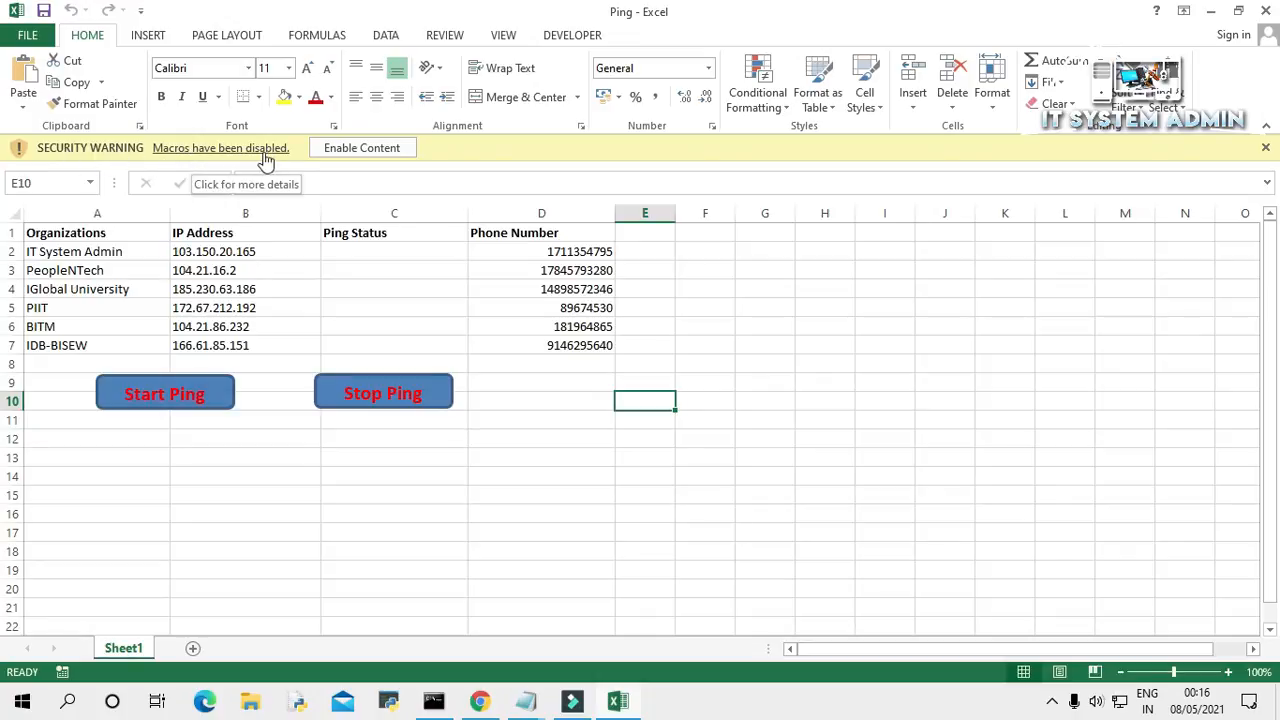
pyautogui.click(376, 152)
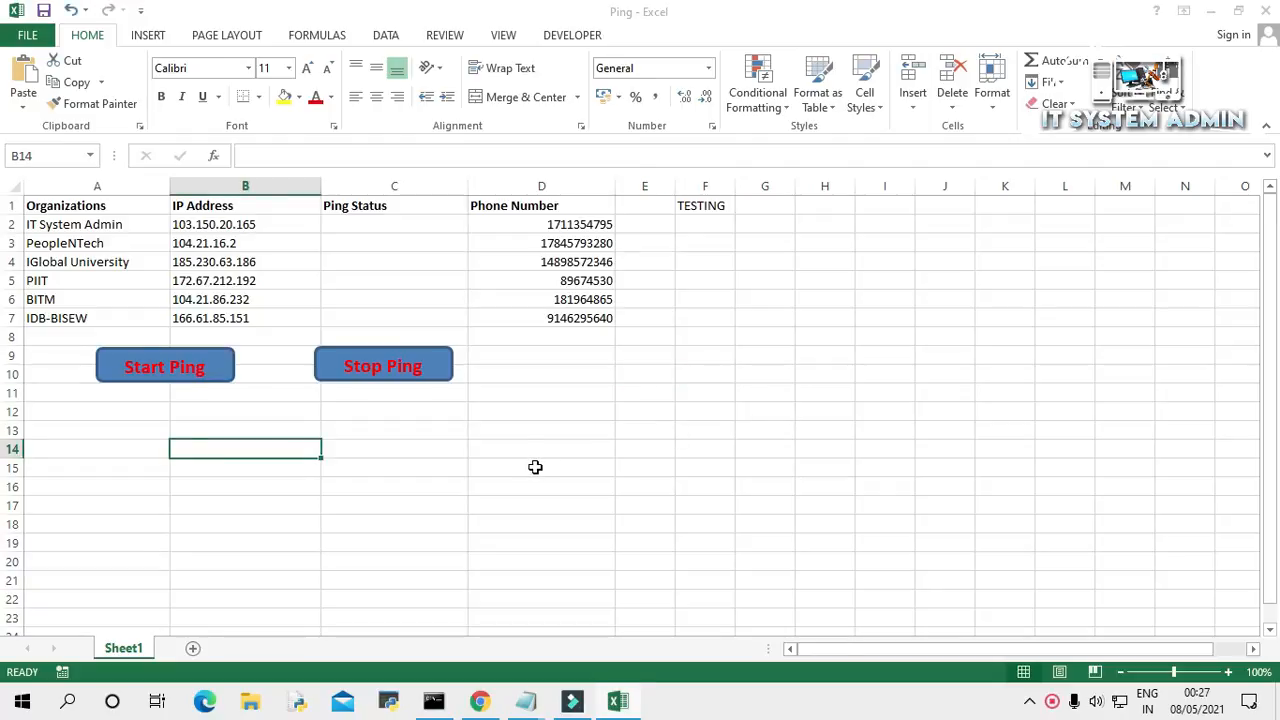
# - Test the macro shapes by starting the ping check, stopping it and starting it again
pyautogui.click(160, 369)
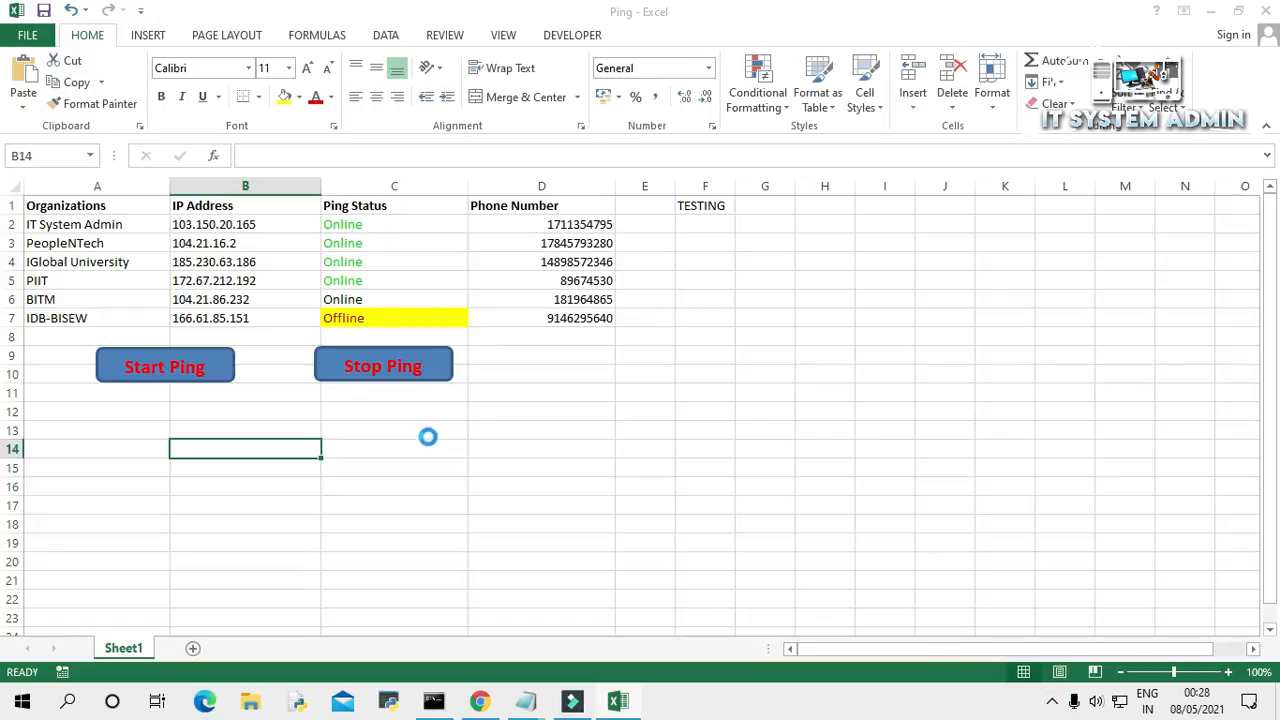
pyautogui.click(395, 366)
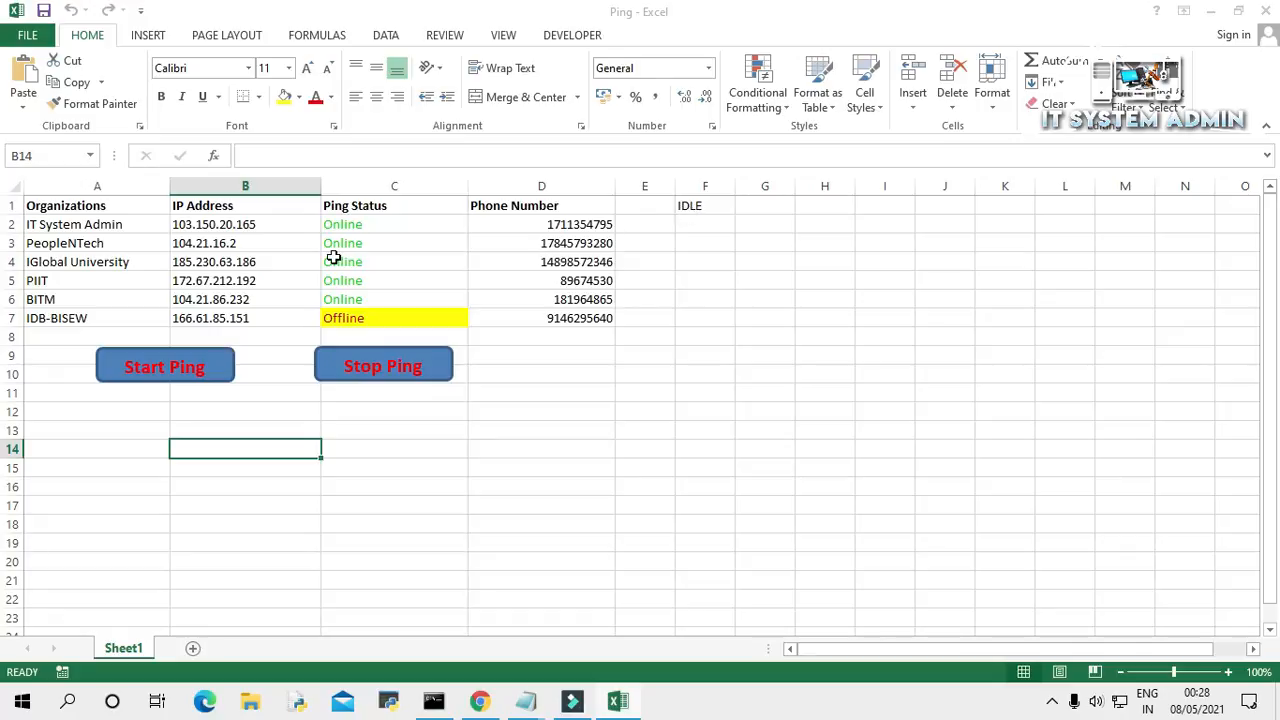
pyautogui.click(198, 363)
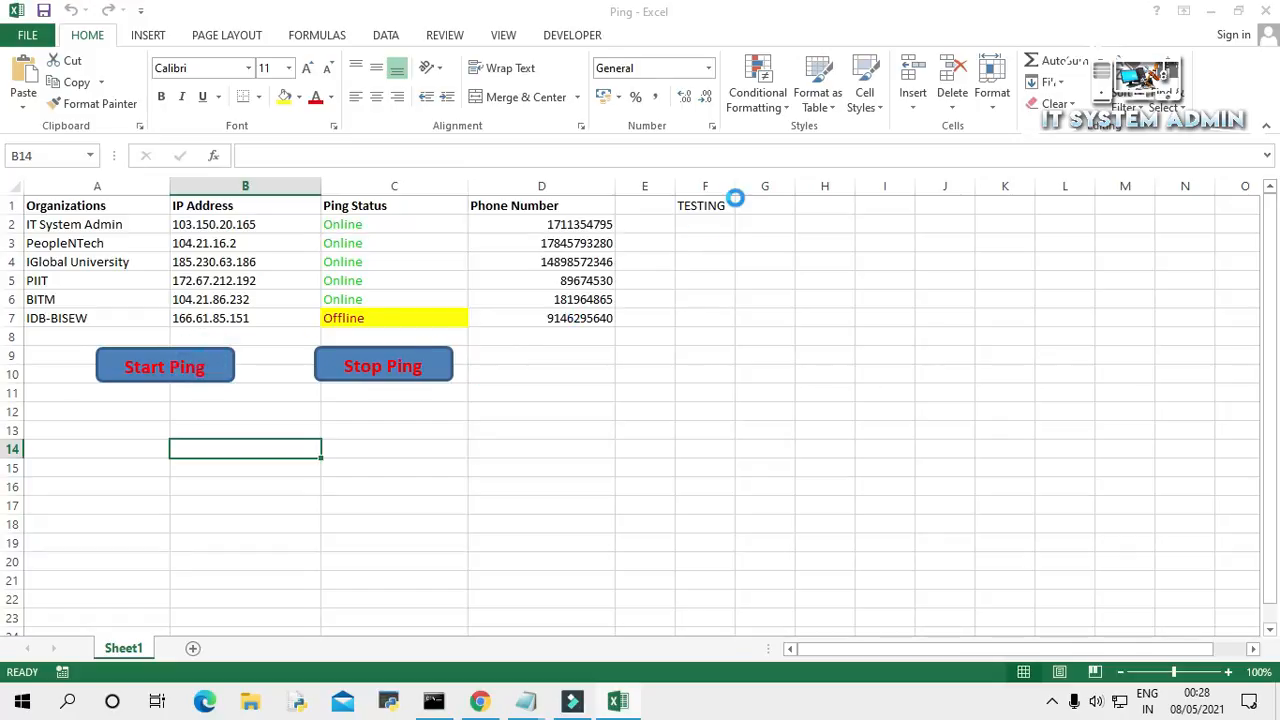